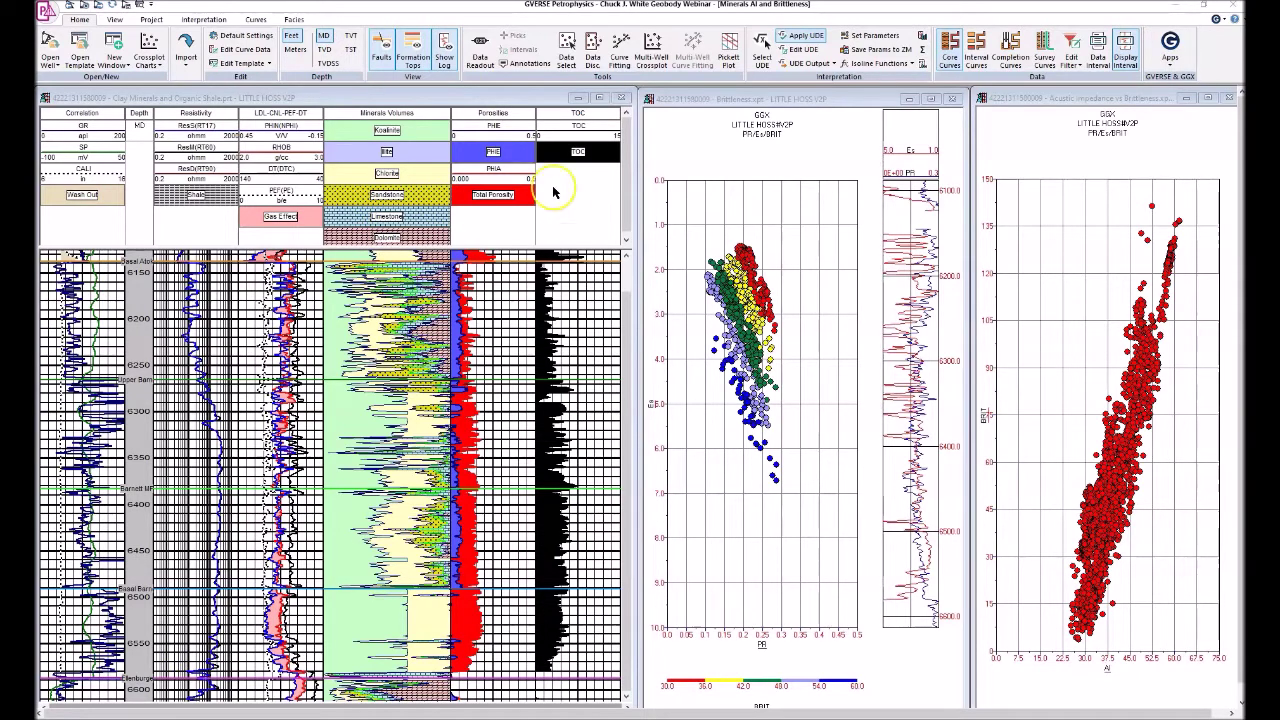
Step: Display the formation tops on the log track of the Brittleness crossplot, keeping the current list of tops
click(412, 45)
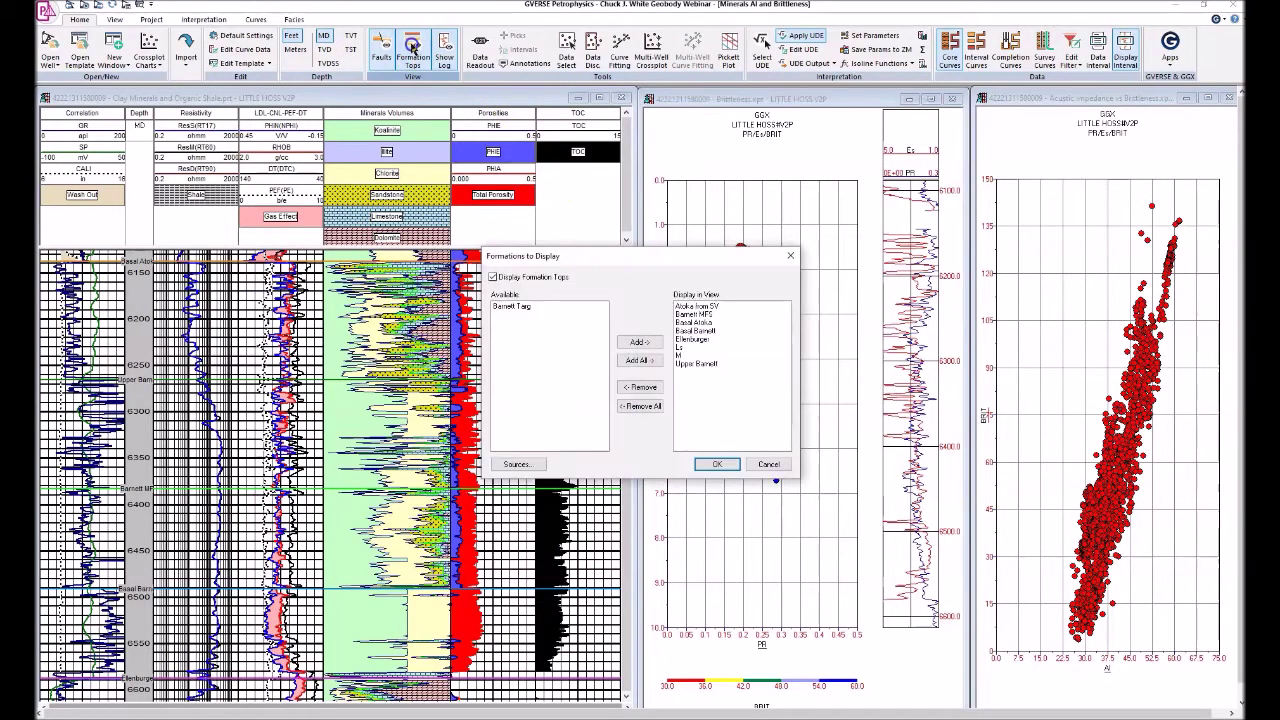
click(712, 464)
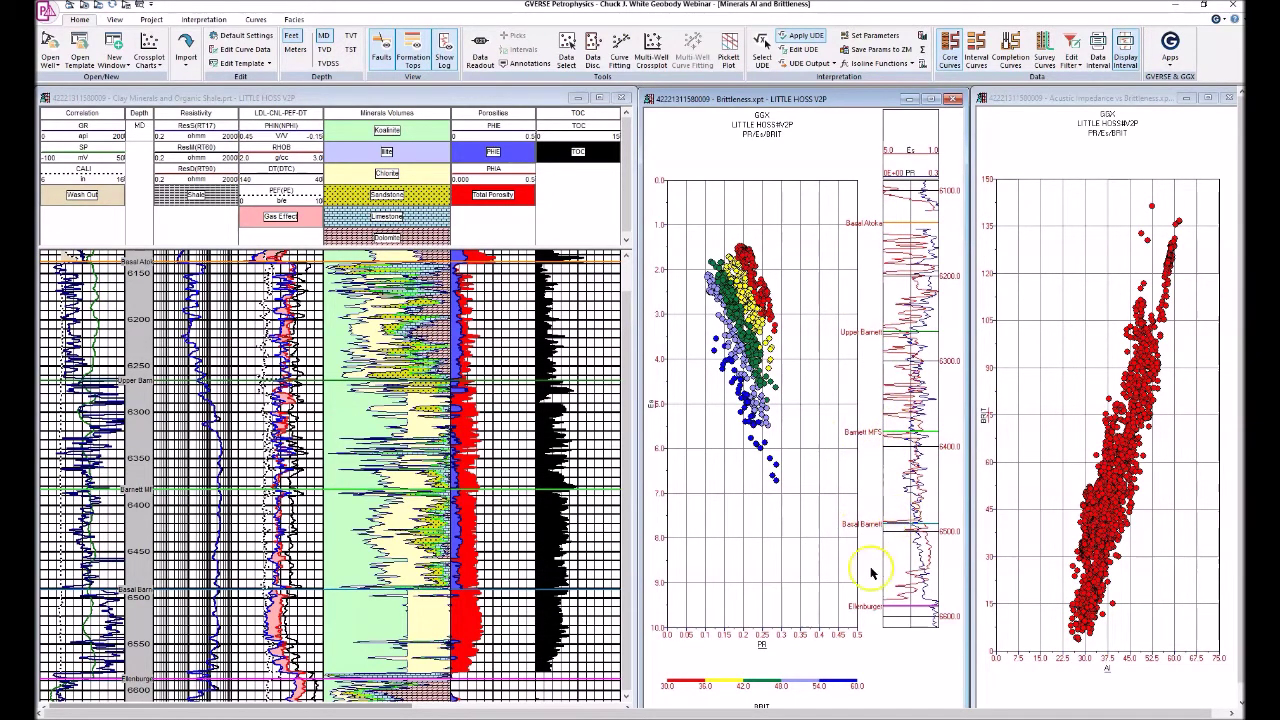
Step: Using polygon data selections, outline the blue and lavender points in red and the green, yellow and red points in magenta on the Brittleness crossplot
right_click(778, 212)
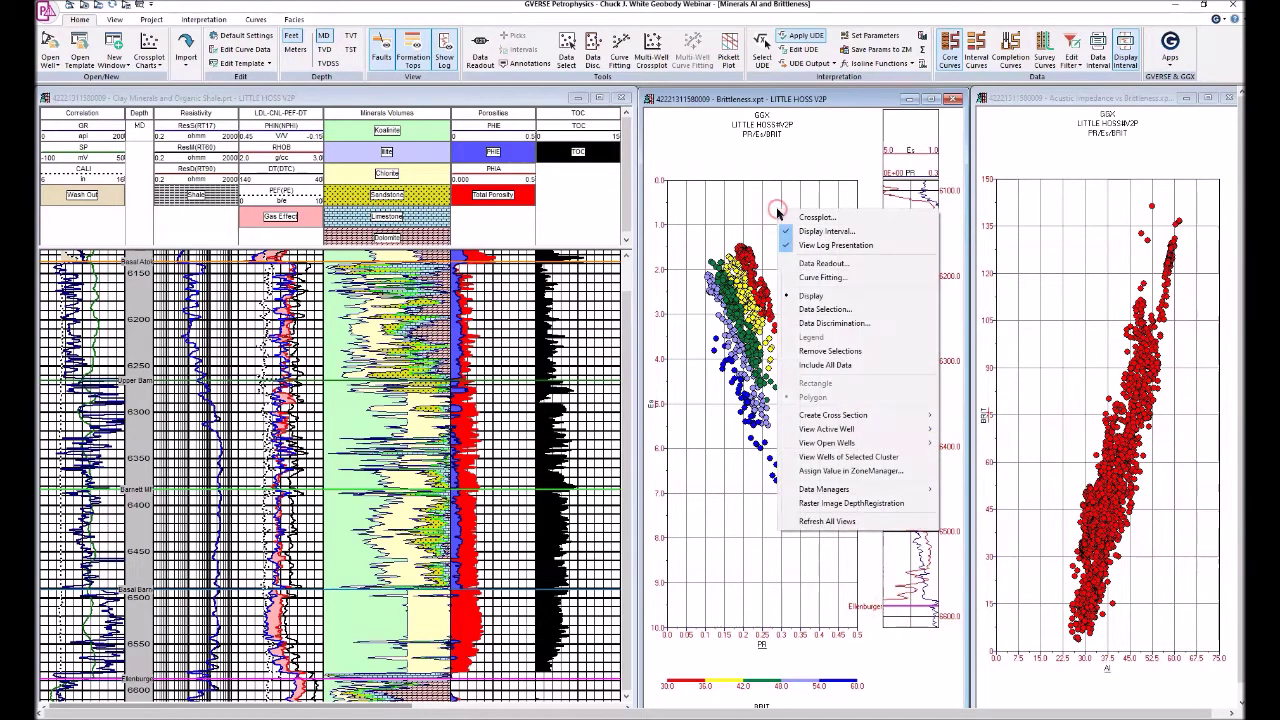
click(815, 310)
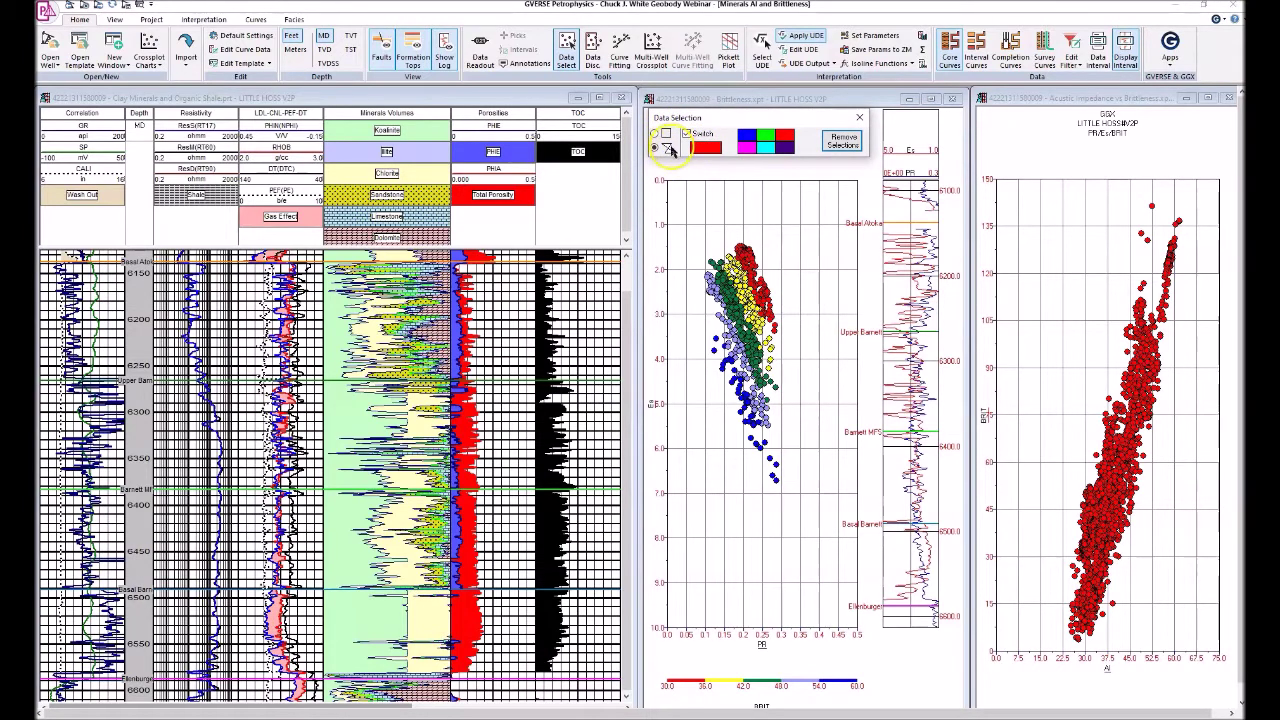
click(700, 335)
click(724, 390)
click(758, 462)
click(788, 496)
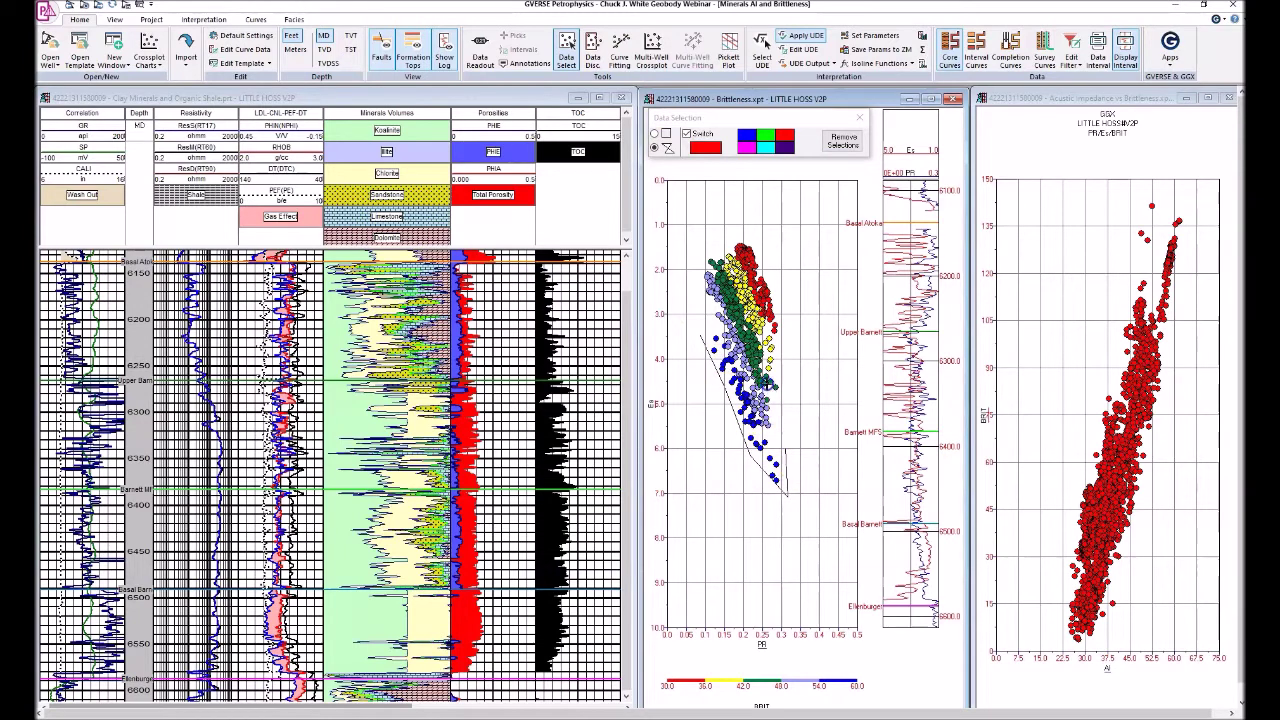
click(710, 258)
double_click(690, 271)
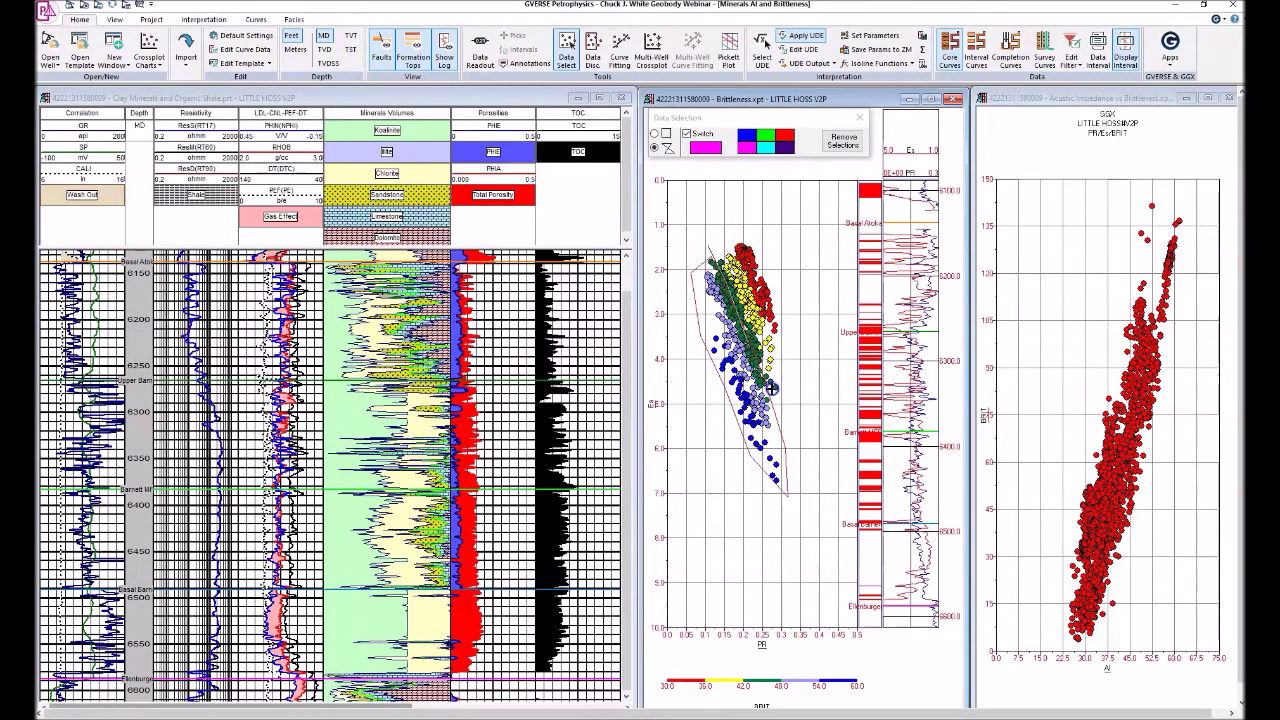
click(757, 230)
double_click(716, 216)
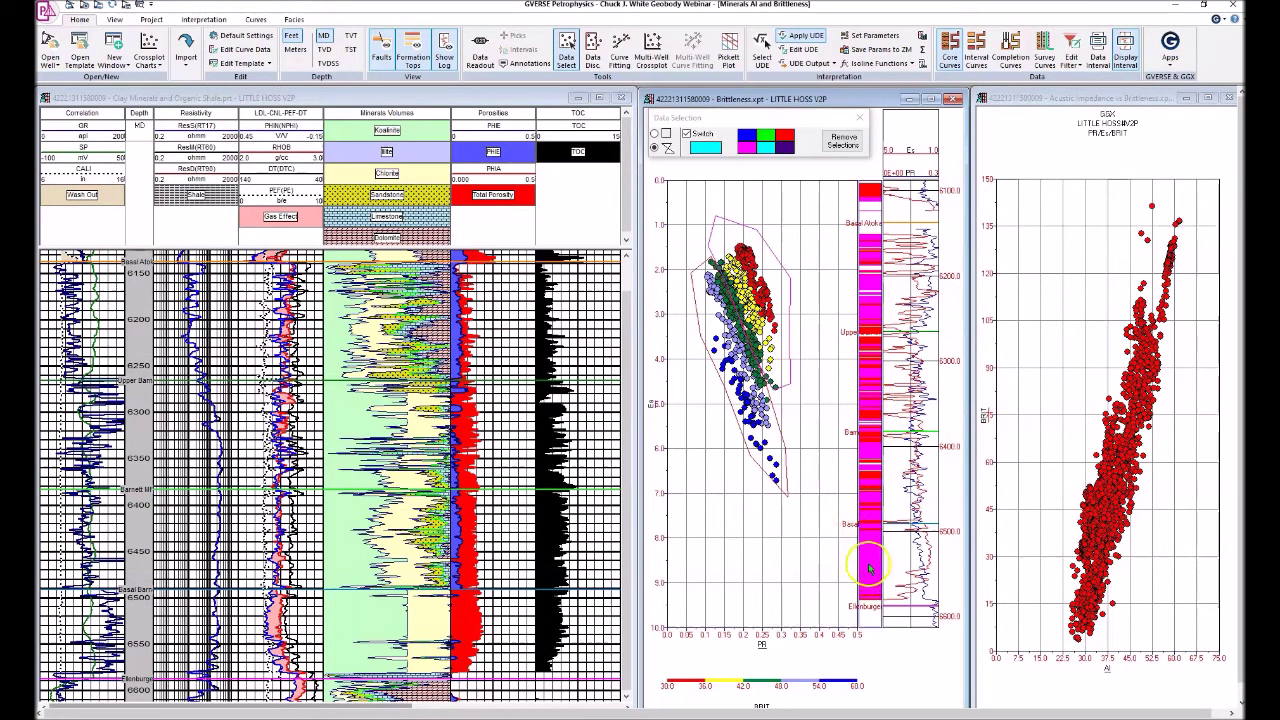
Step: Switch to the Bshale project in GVERSE Geophysics and inspect the Probe 01 inversion sections beside the wells
click(1110, 99)
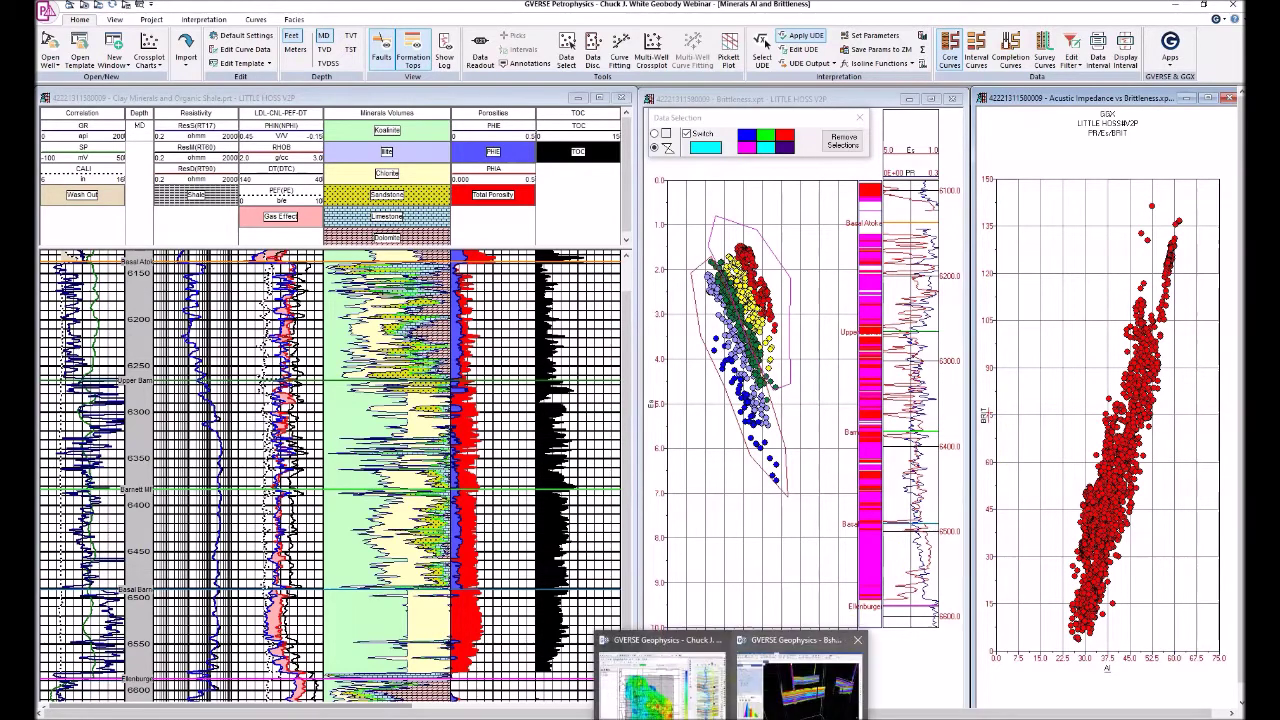
click(782, 700)
drag(716, 536, 716, 530)
scroll(716, 530, down, 10)
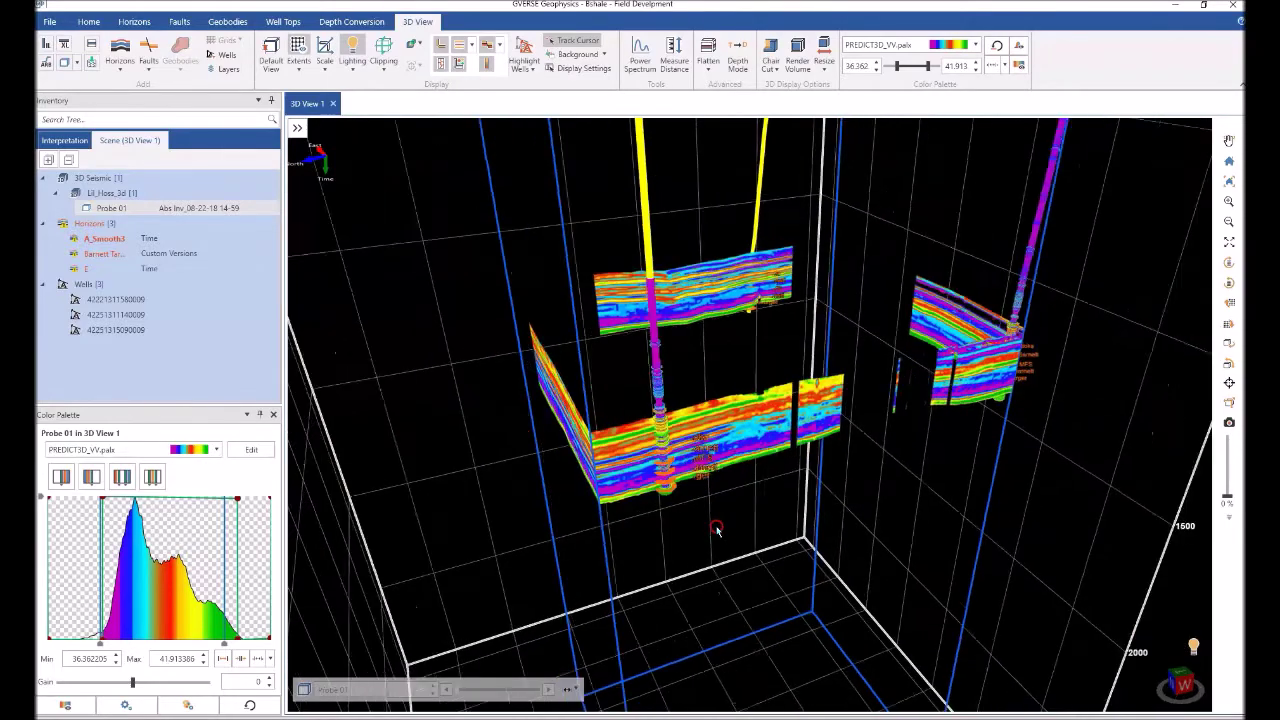
drag(716, 530, 726, 497)
scroll(726, 497, up, 5)
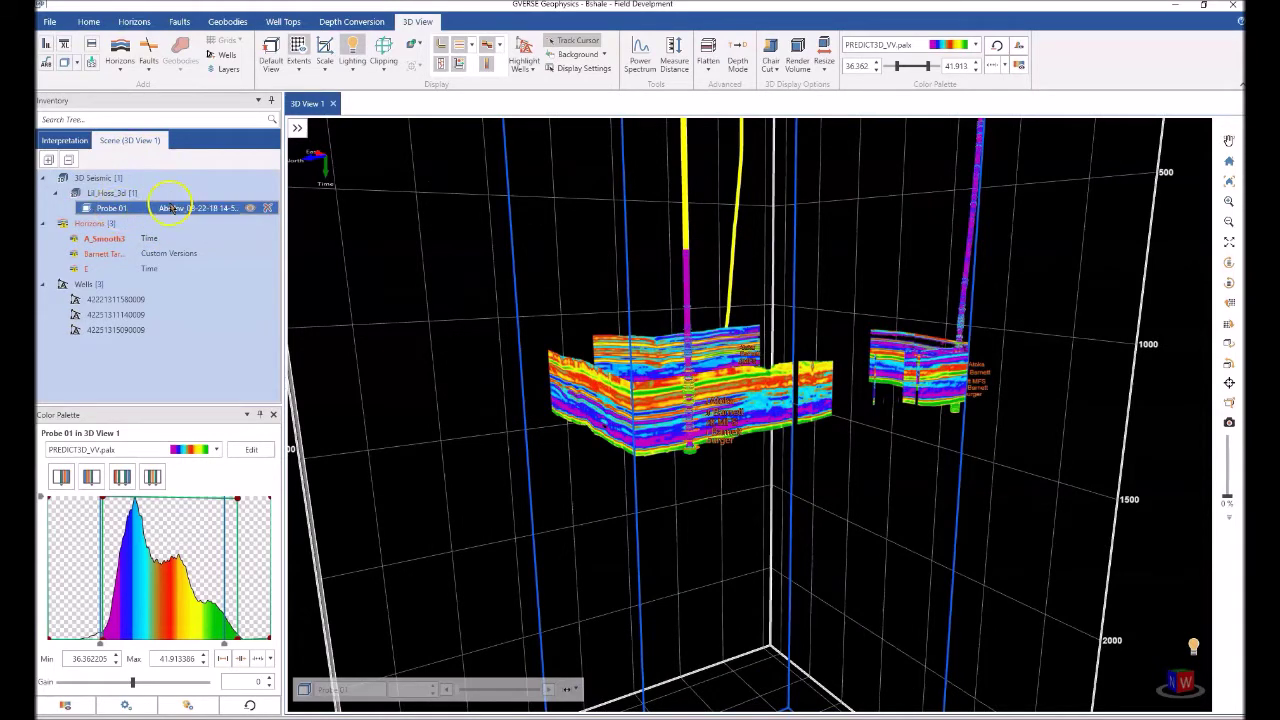
Step: Hide Probe 01 in the 3D scene and examine the log curves and formation tops along the wells
click(249, 209)
click(172, 209)
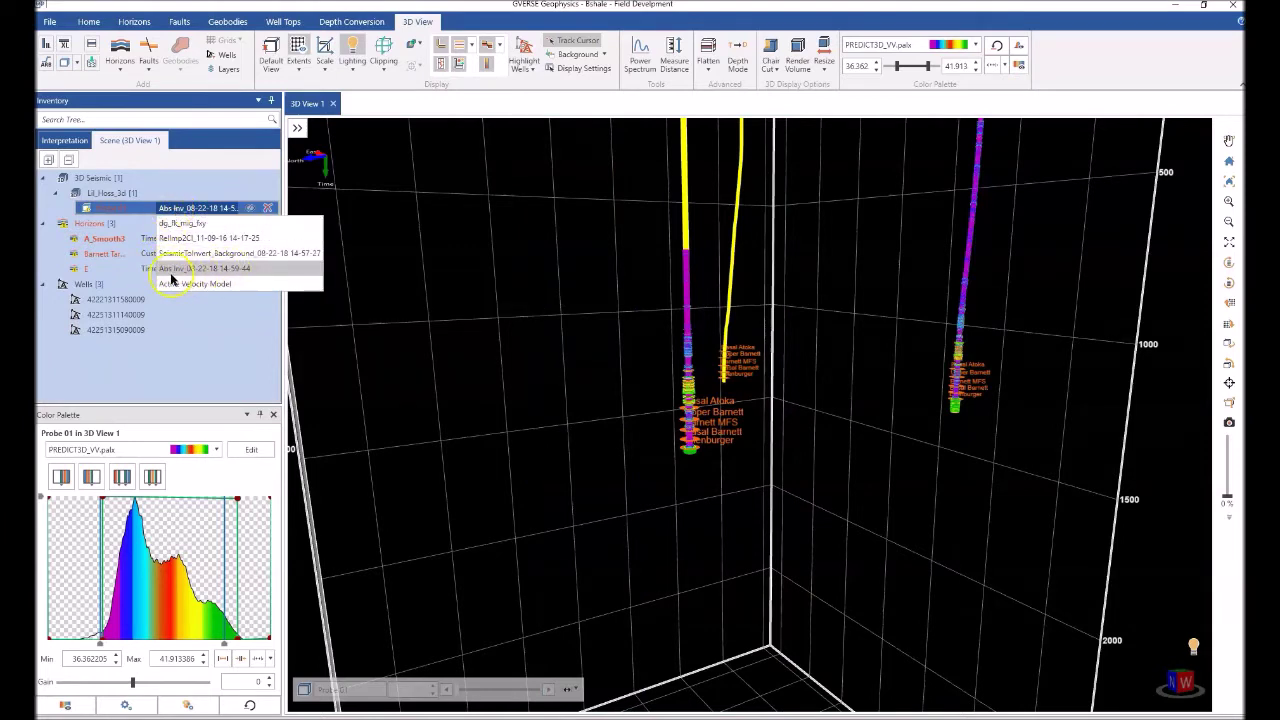
click(219, 209)
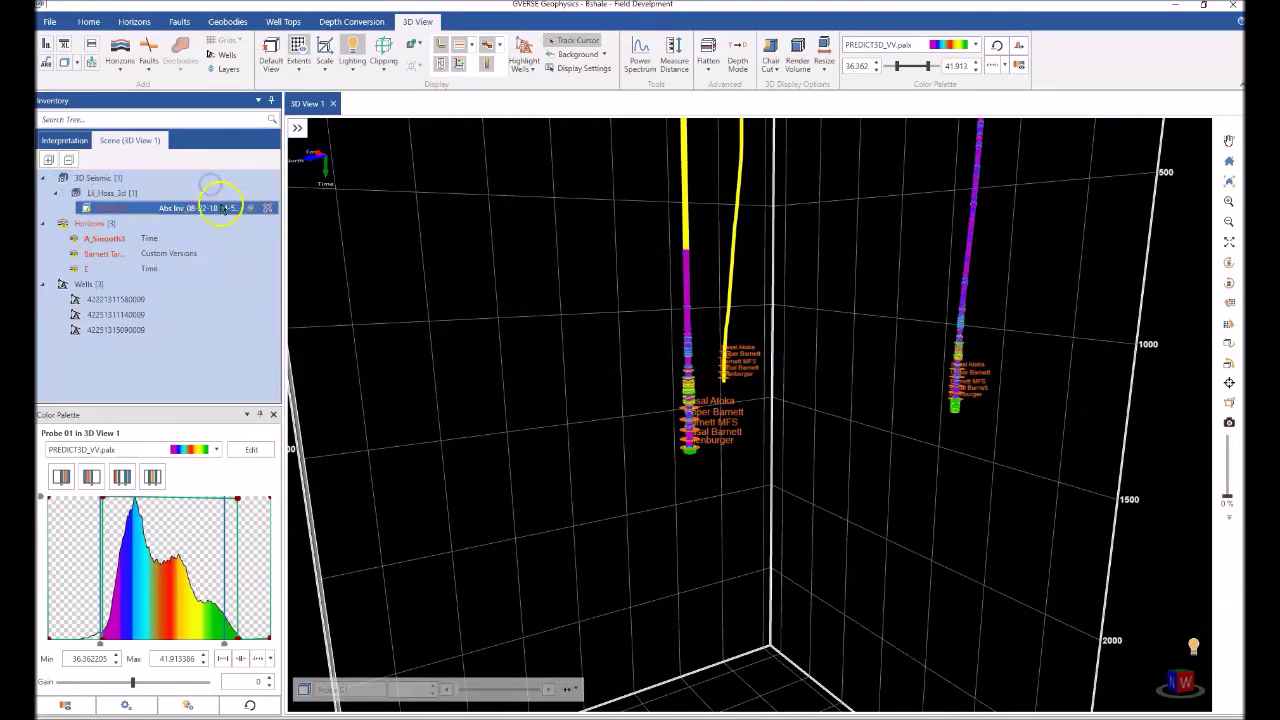
drag(698, 416, 645, 452)
click(640, 453)
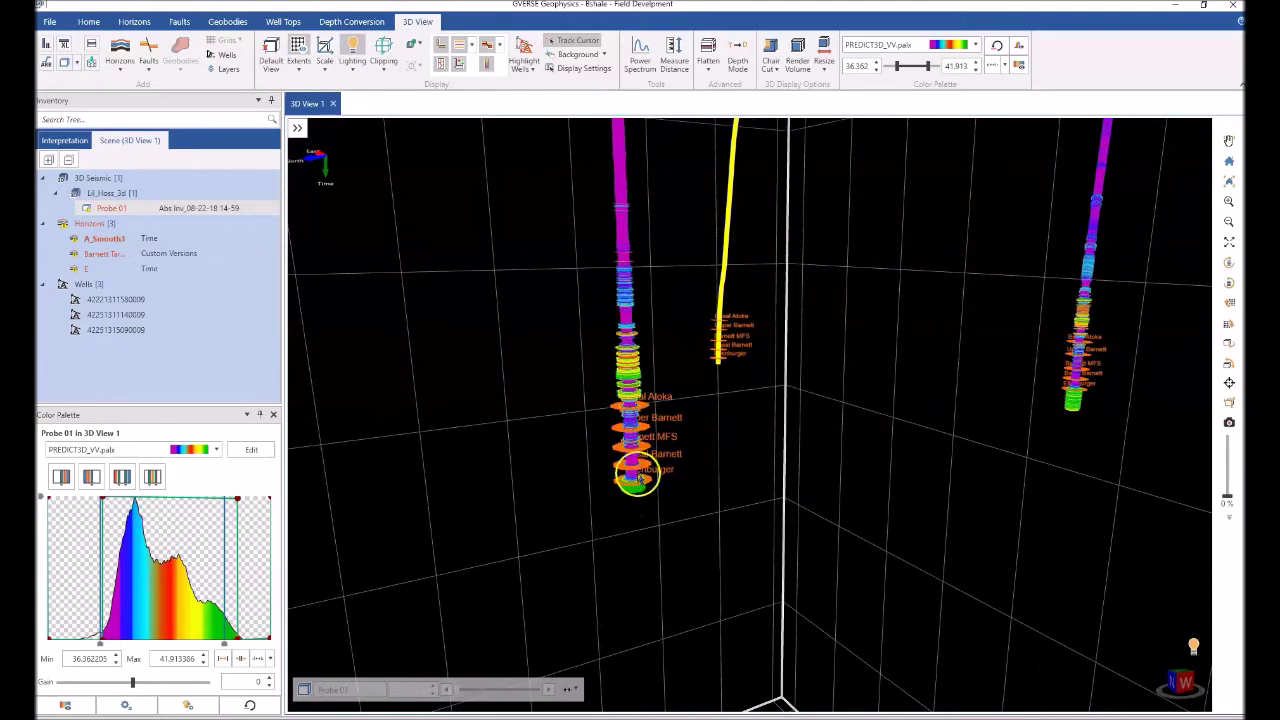
Step: Show Probe 01 again and compare its inversion layers with the logs along the wells
click(258, 222)
click(252, 208)
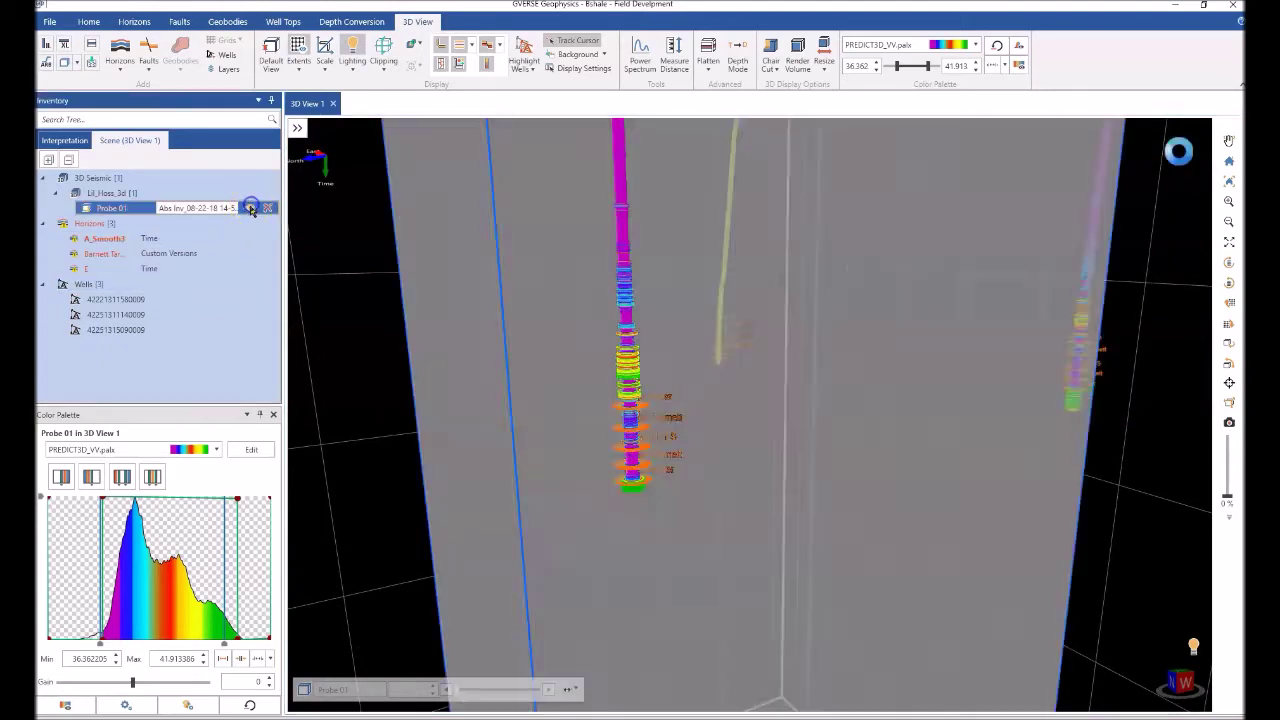
drag(658, 456, 600, 414)
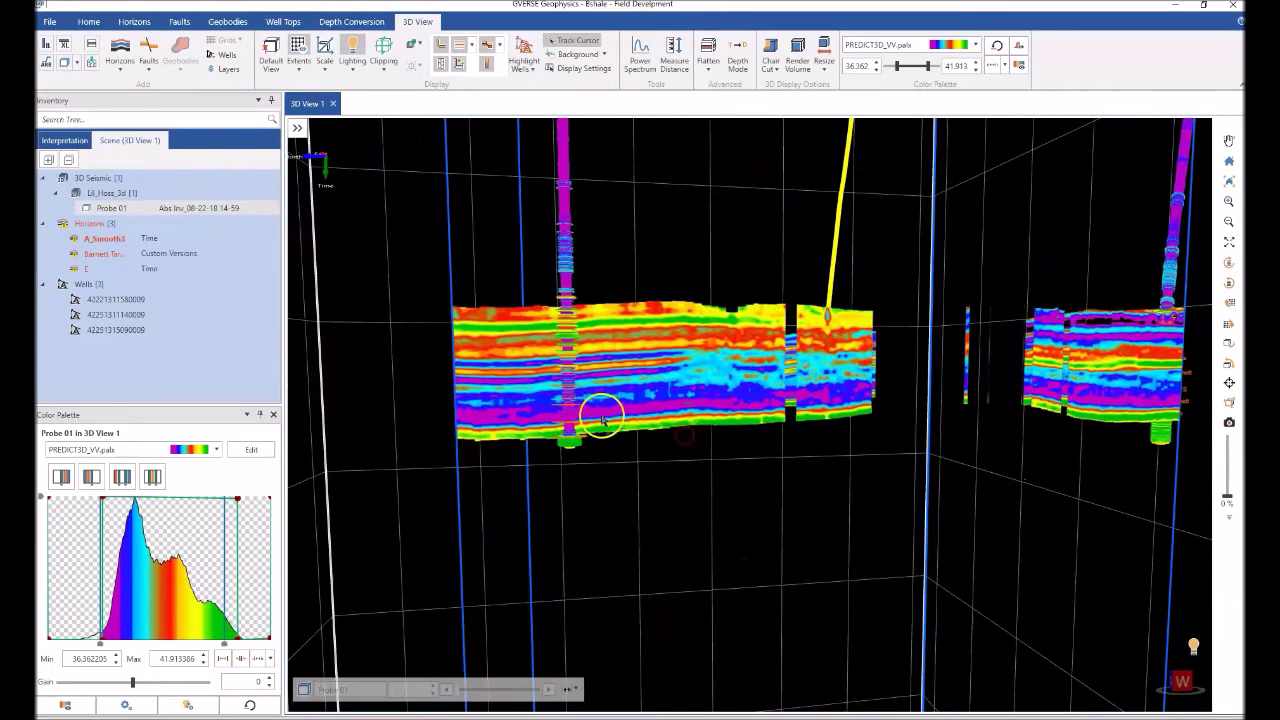
drag(566, 427, 606, 422)
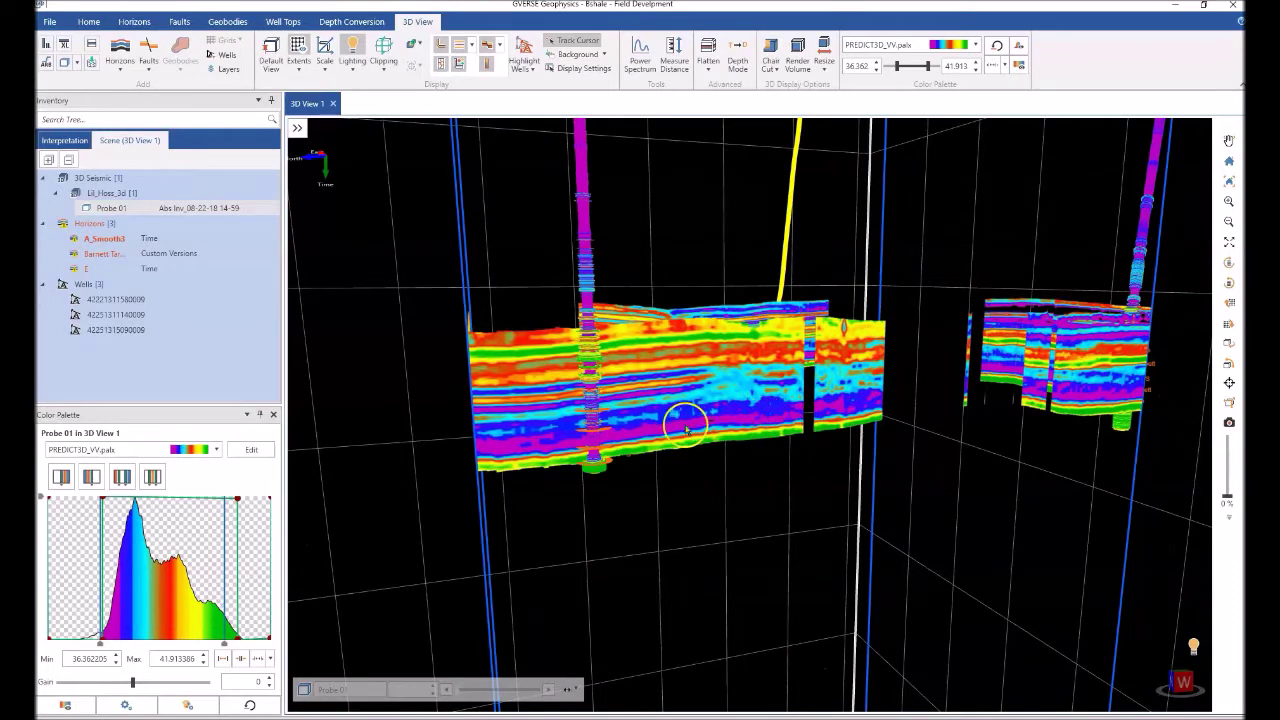
drag(533, 452, 660, 437)
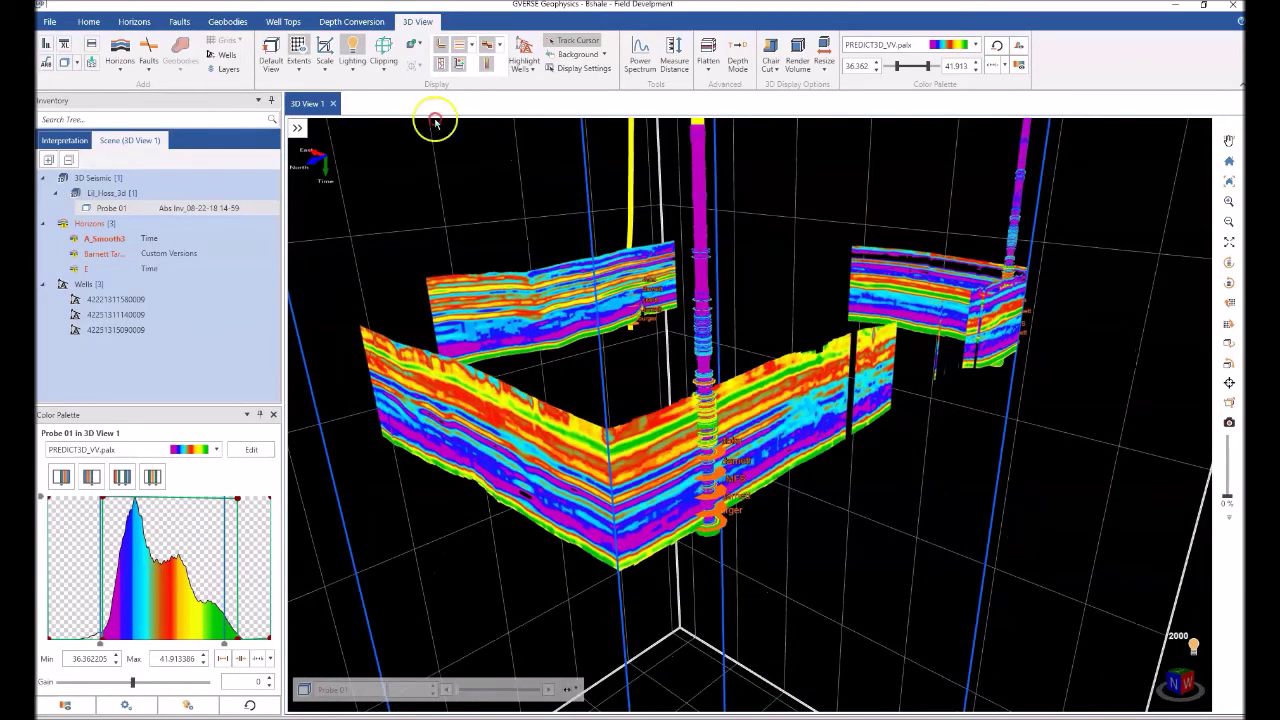
Step: Render Probe 01 as a full volume and examine it from the side around the wells
click(803, 62)
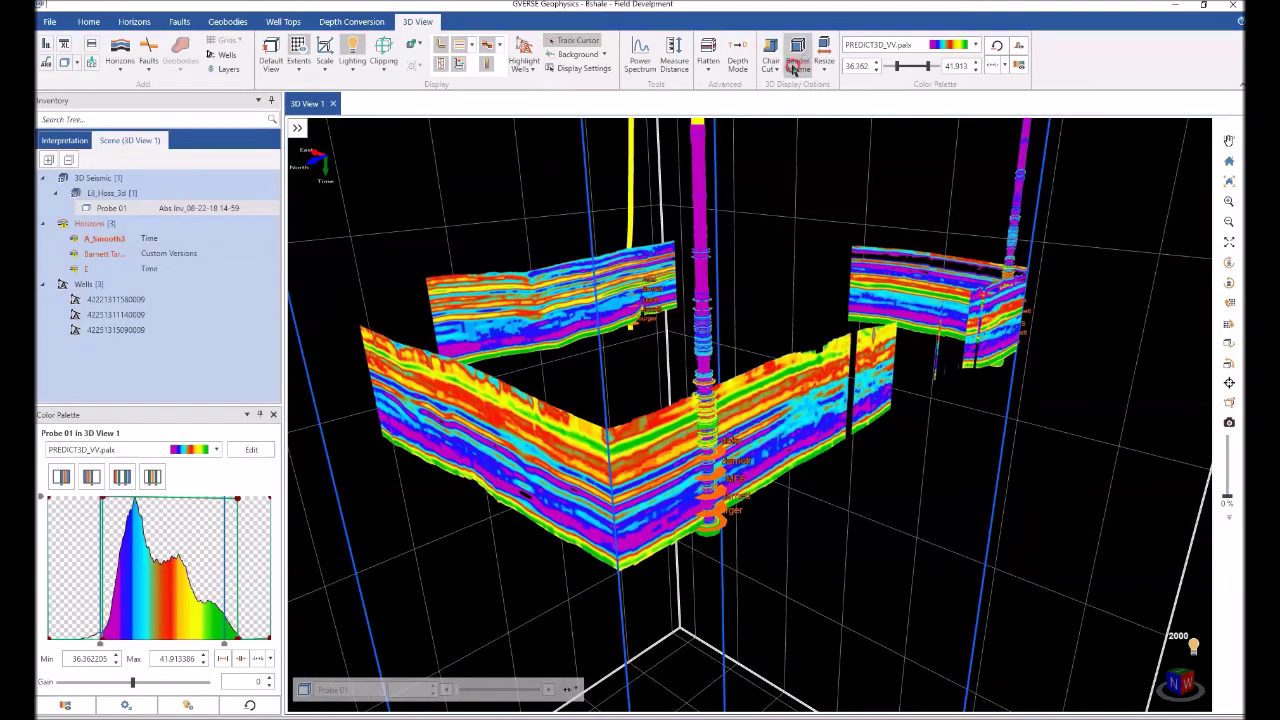
click(793, 66)
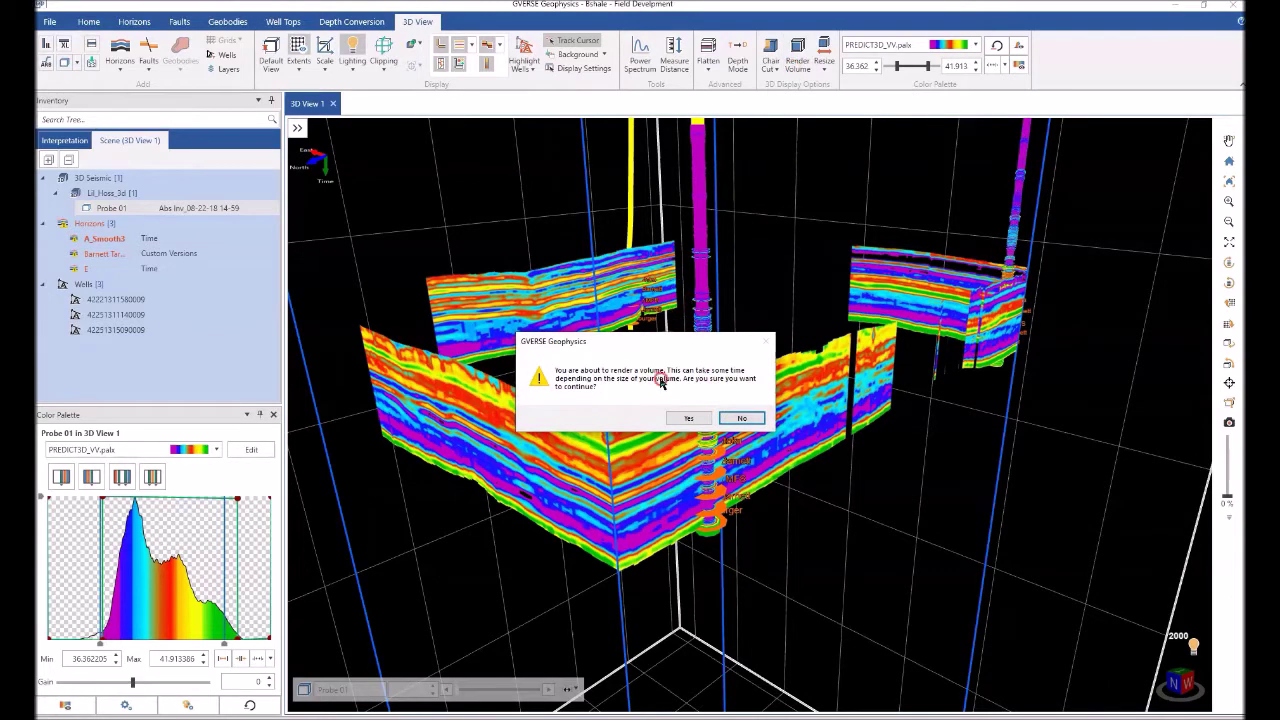
click(678, 418)
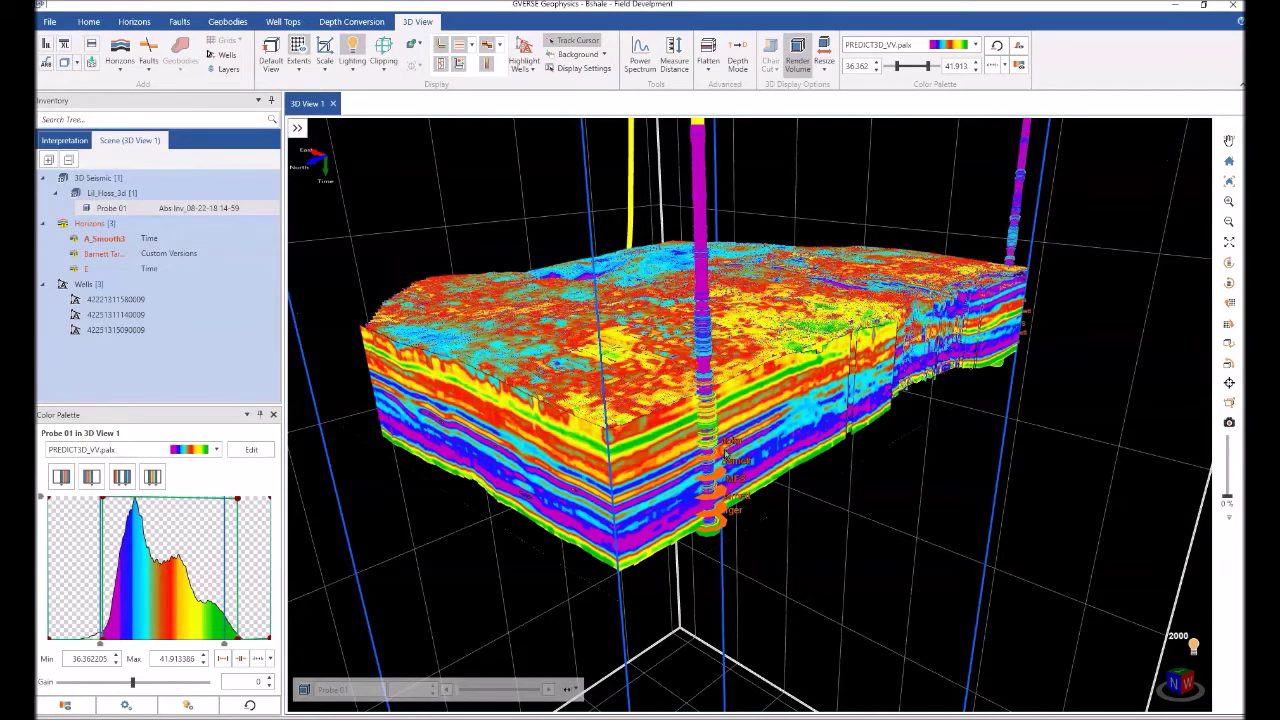
middle_drag(525, 580, 488, 552)
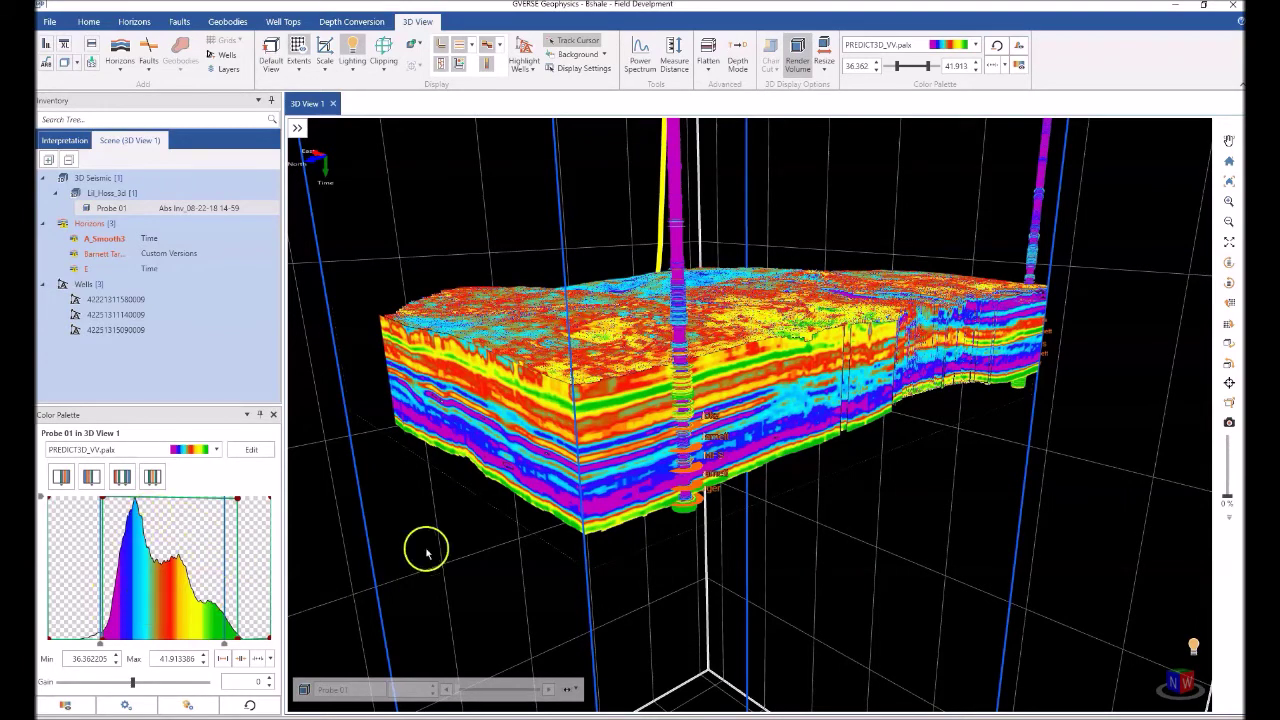
middle_drag(606, 502, 606, 501)
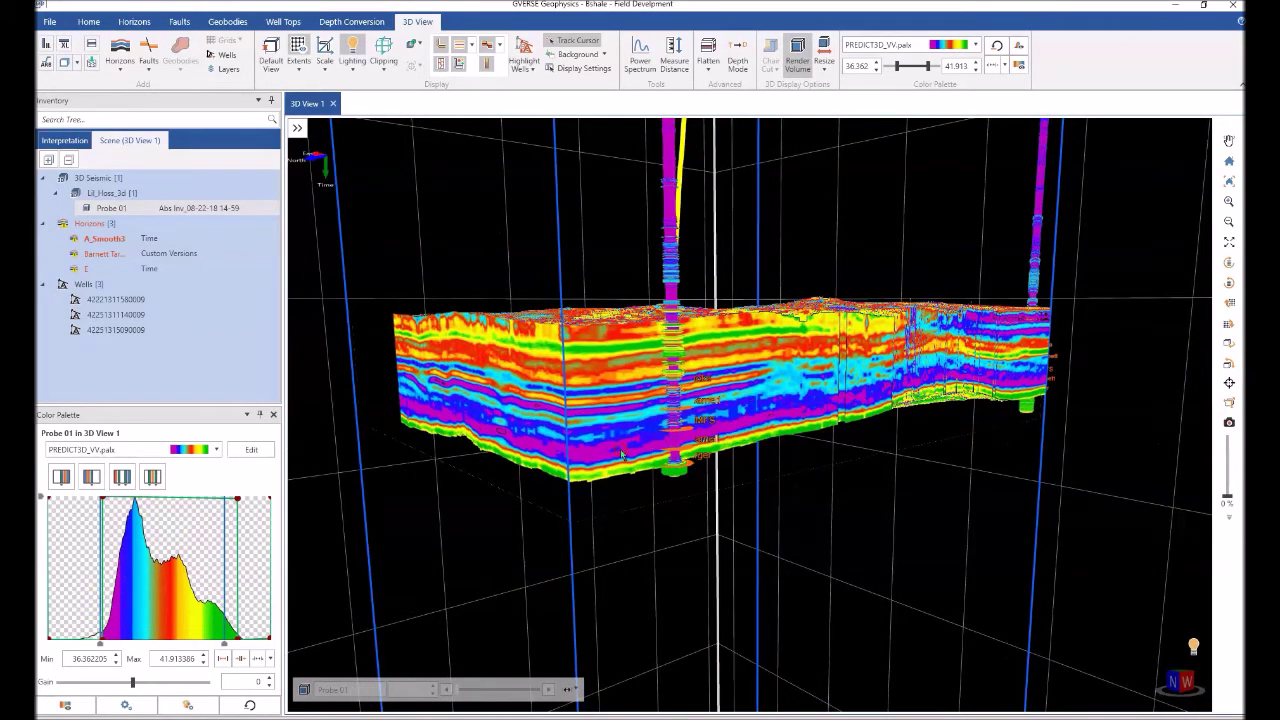
middle_drag(618, 458, 618, 456)
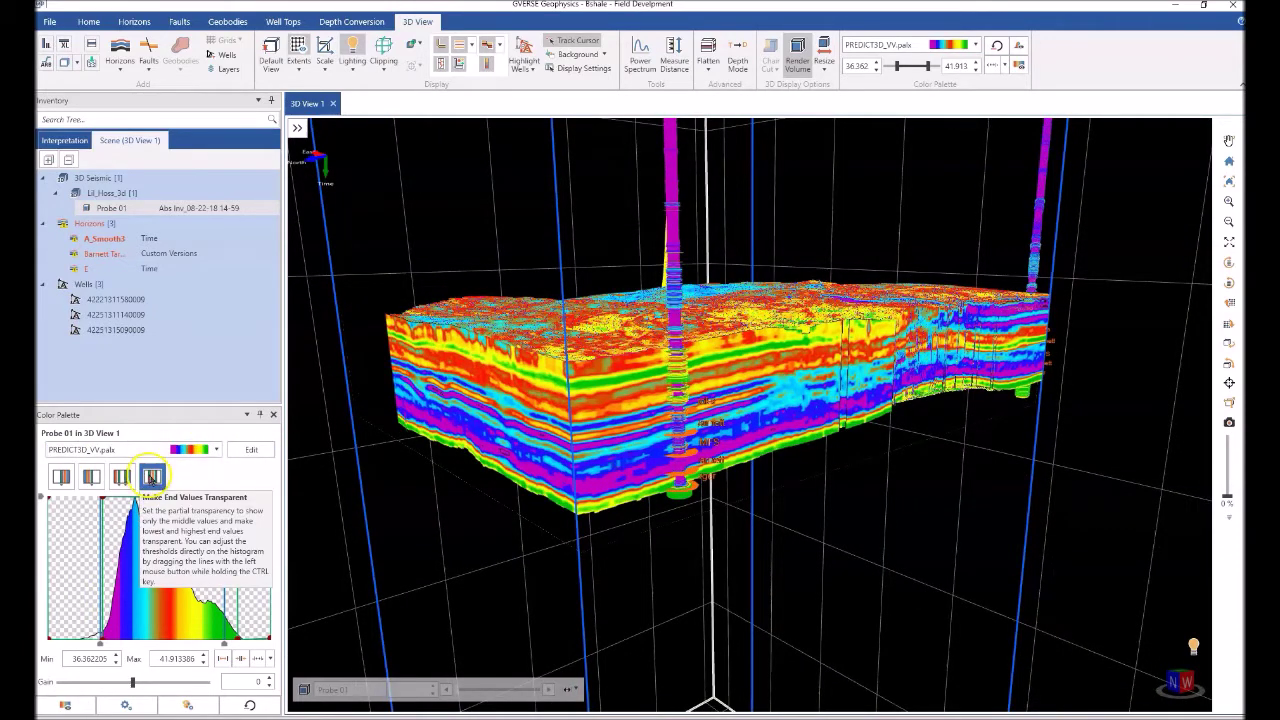
Step: Make the end values of Probe 01 transparent and narrow the histogram thresholds to show only the low magenta values
click(152, 478)
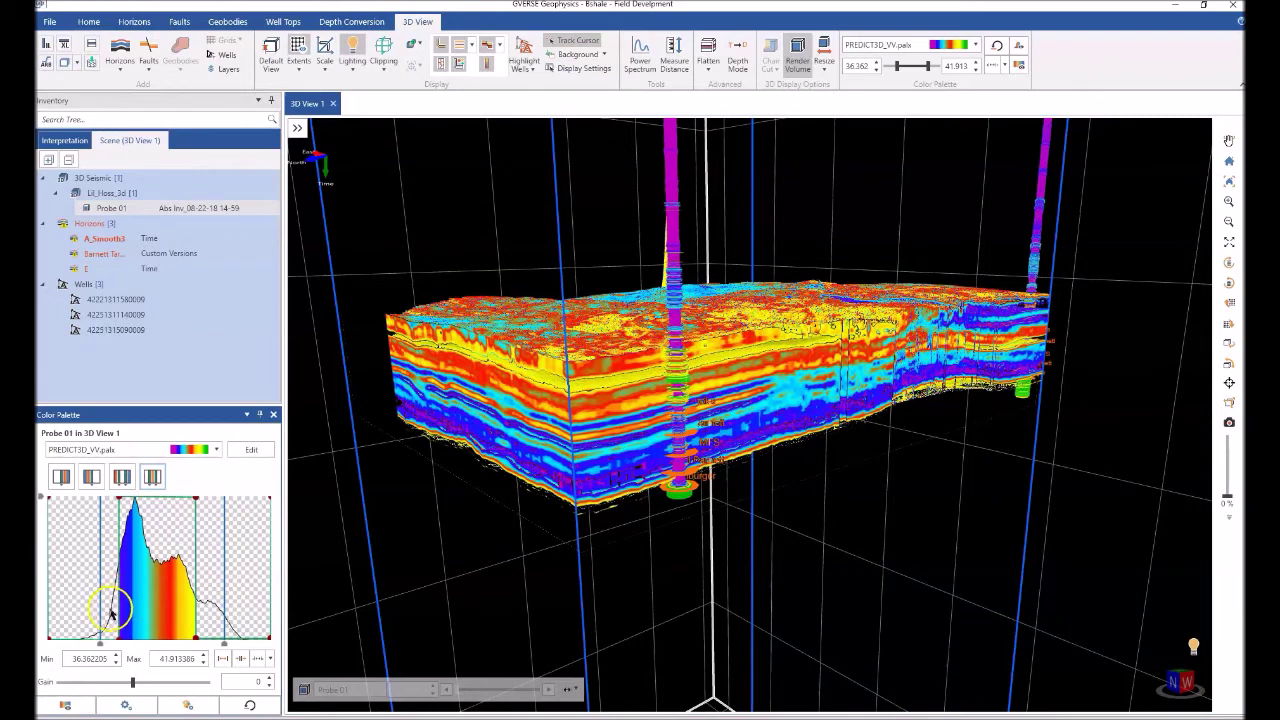
drag(130, 552, 112, 553)
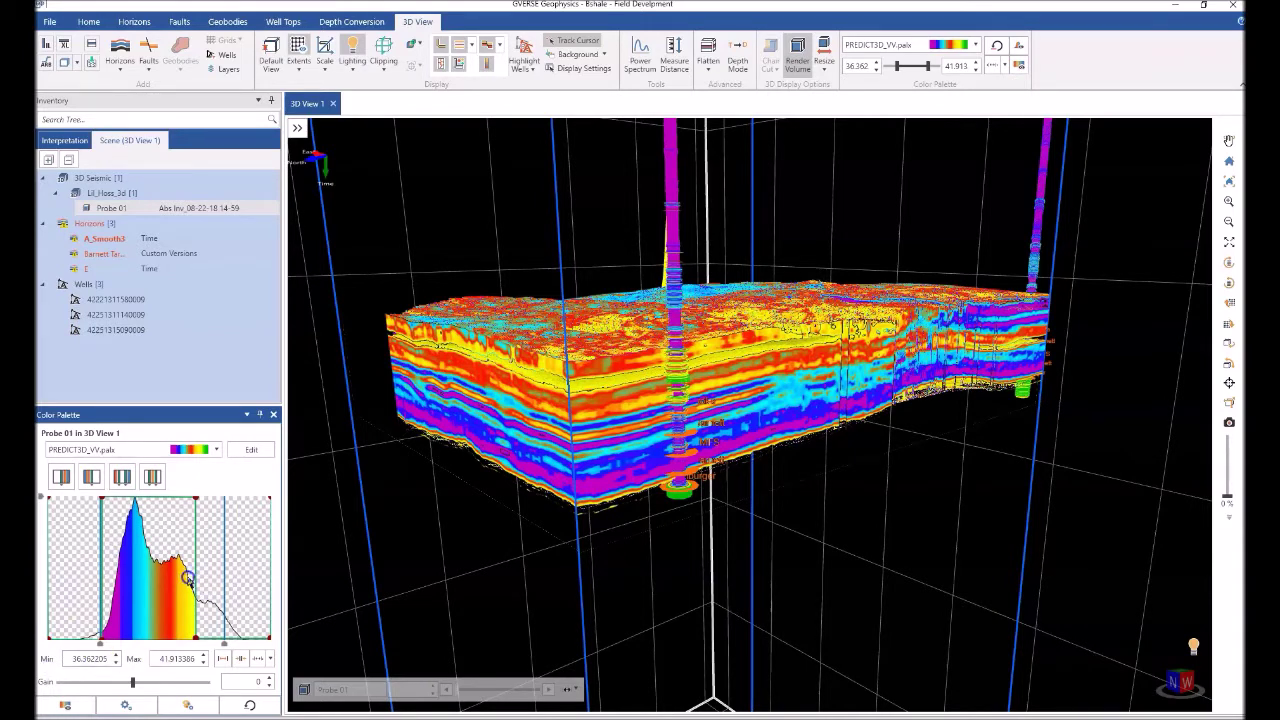
drag(203, 575, 133, 590)
drag(635, 478, 638, 473)
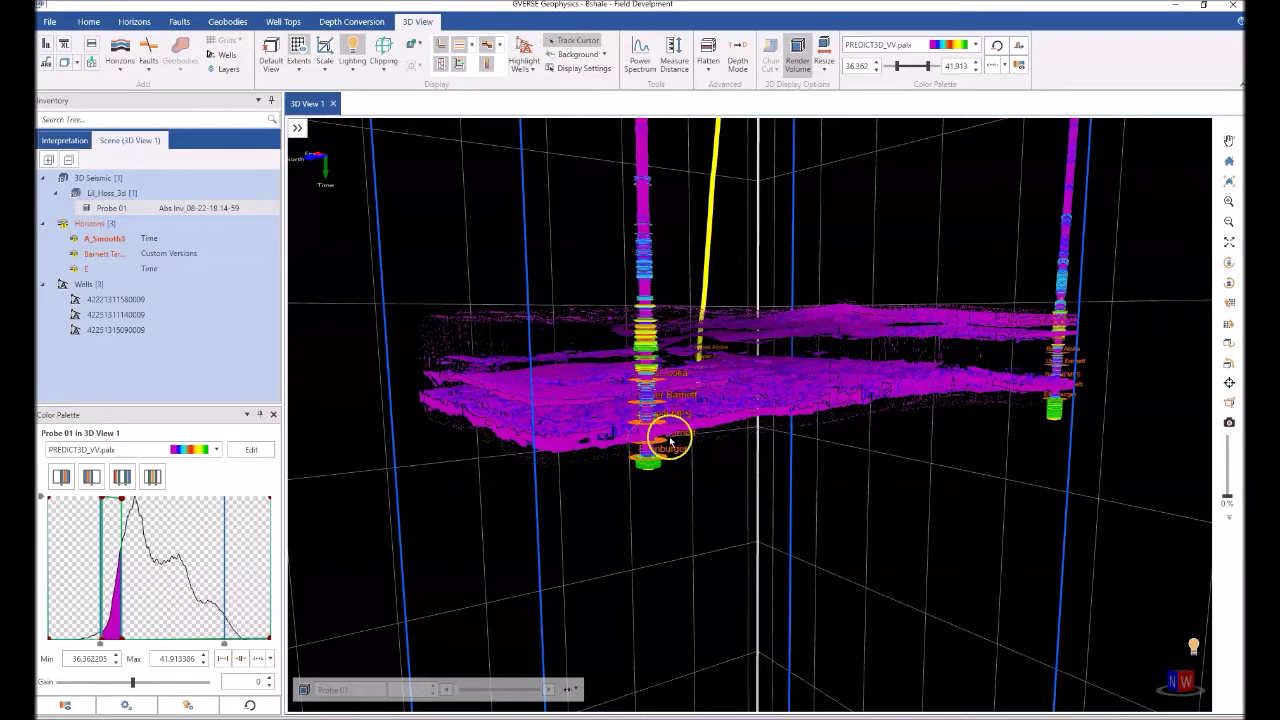
drag(672, 440, 623, 443)
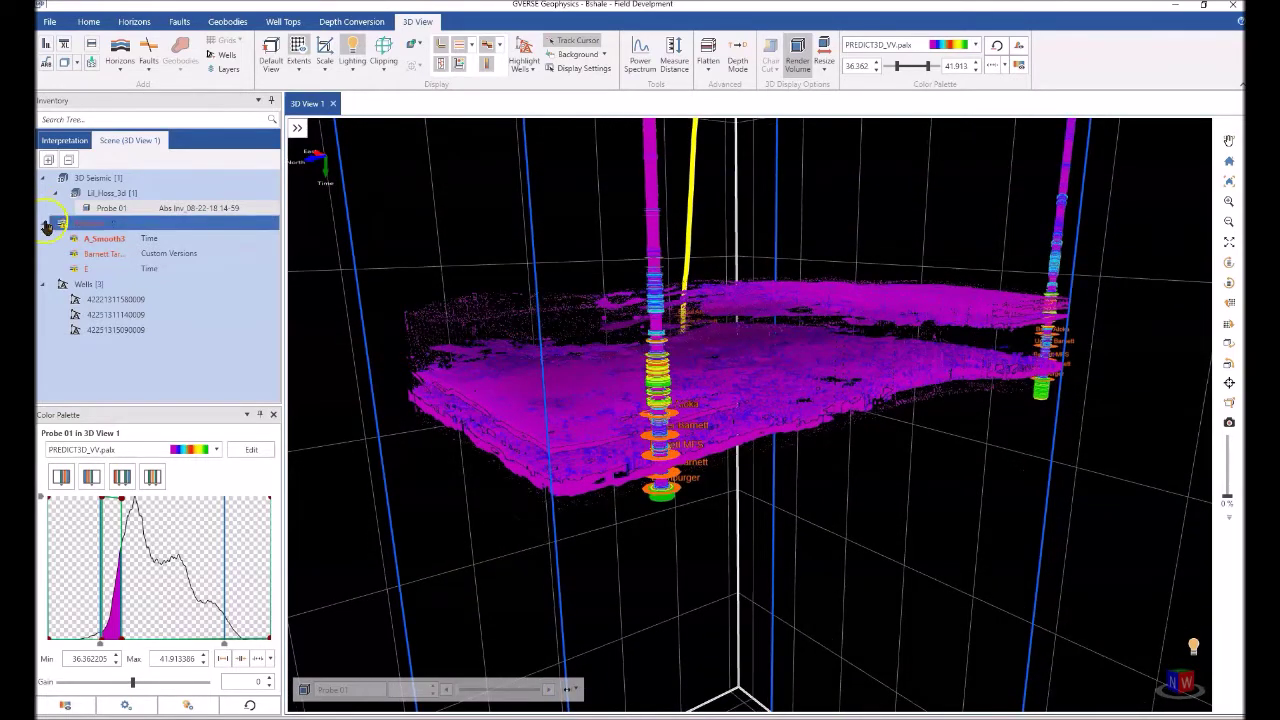
Step: Create a geobody named Barnett Shale Geobody, added to the active scene and set as active
click(229, 21)
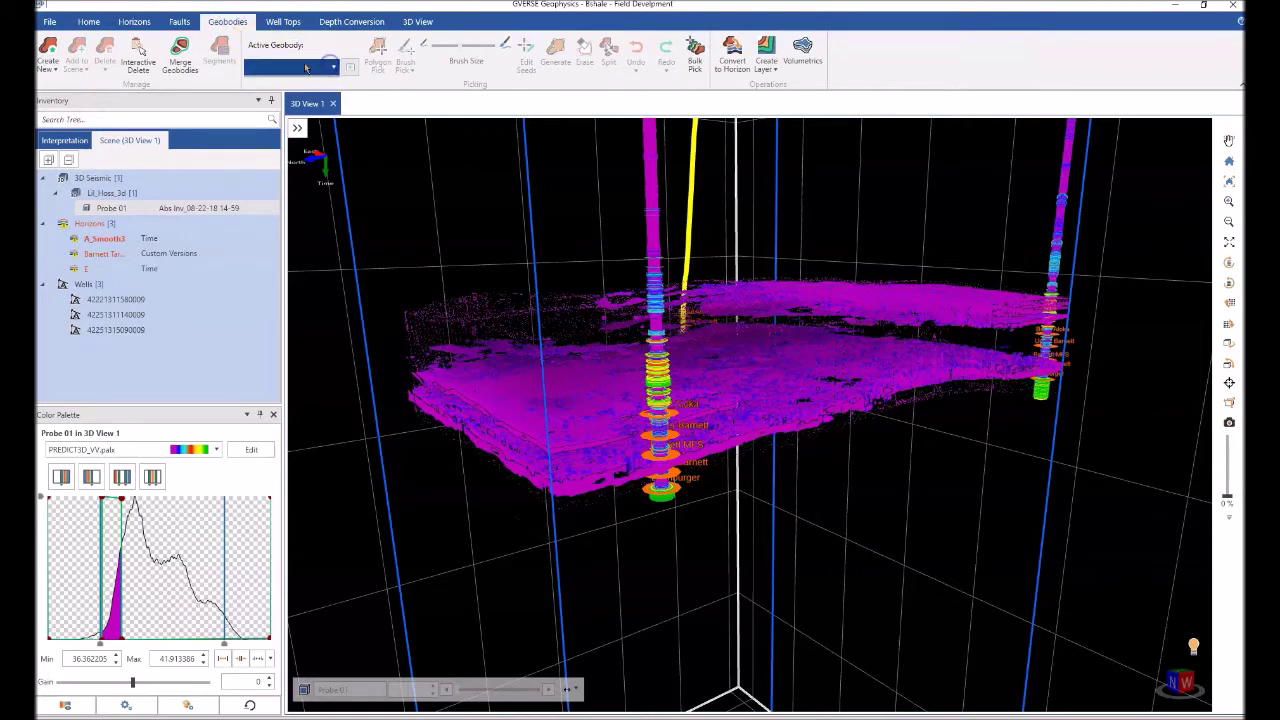
click(50, 60)
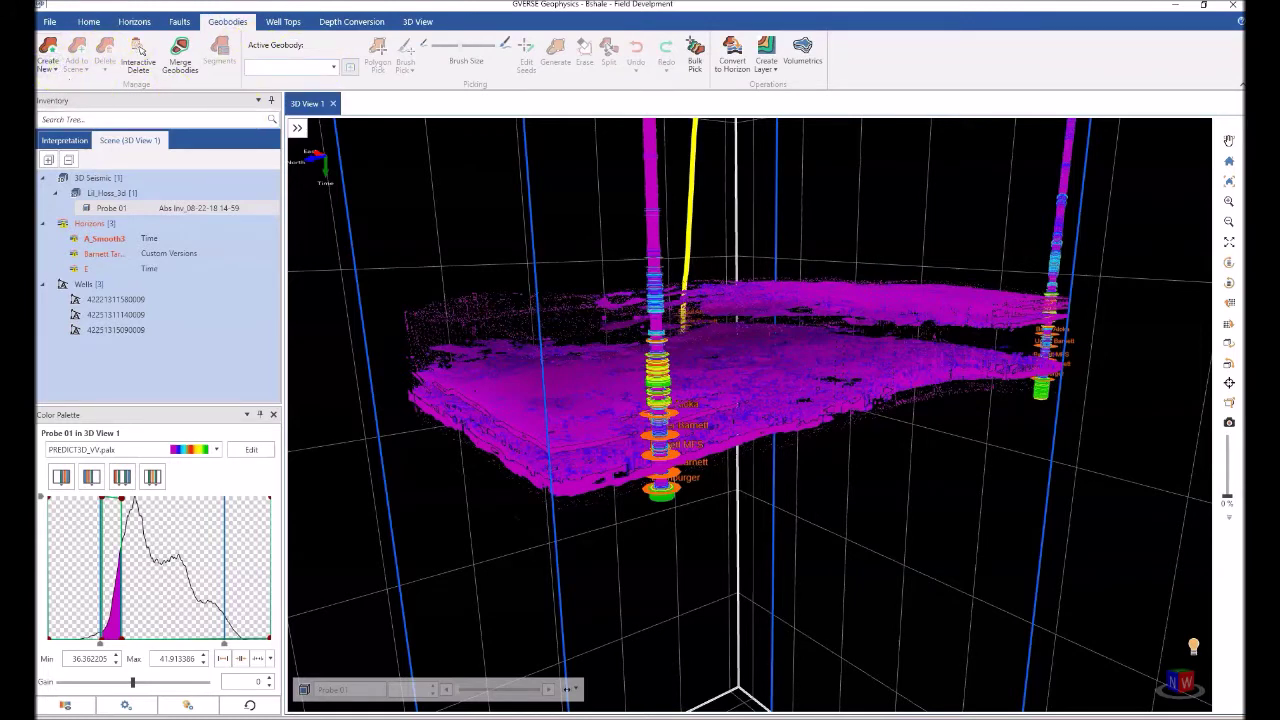
click(192, 92)
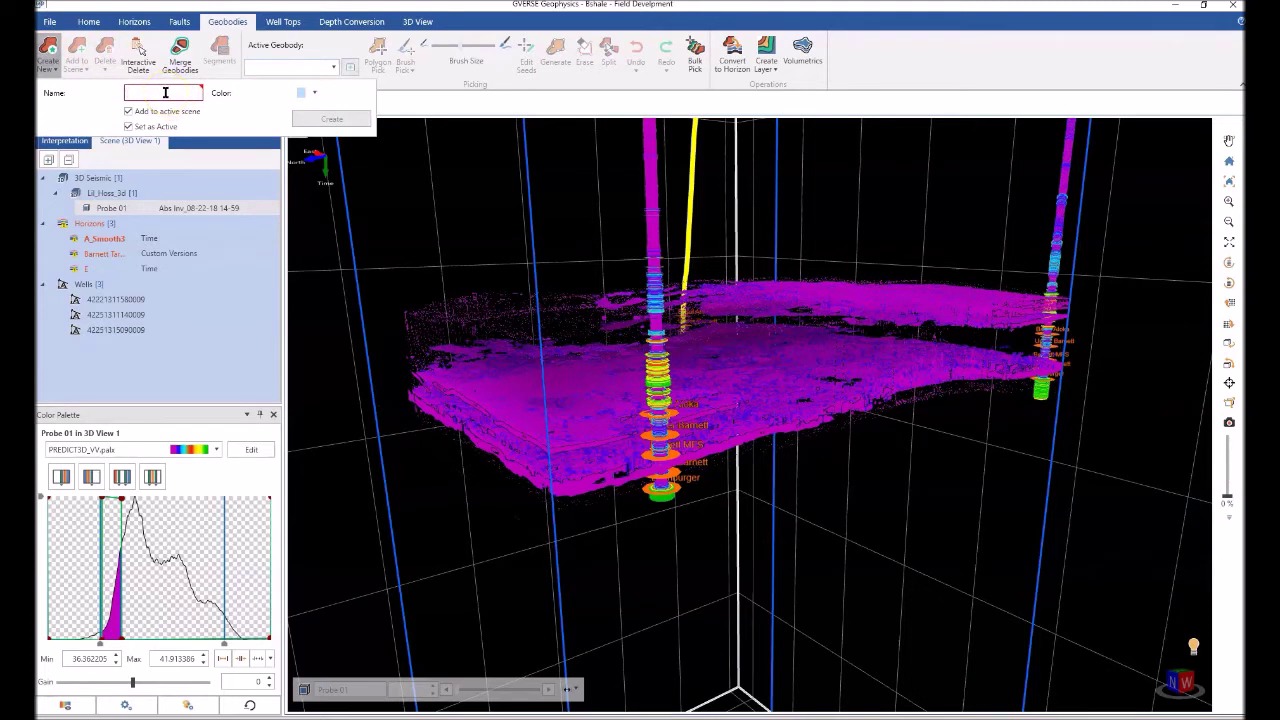
text(Ba)
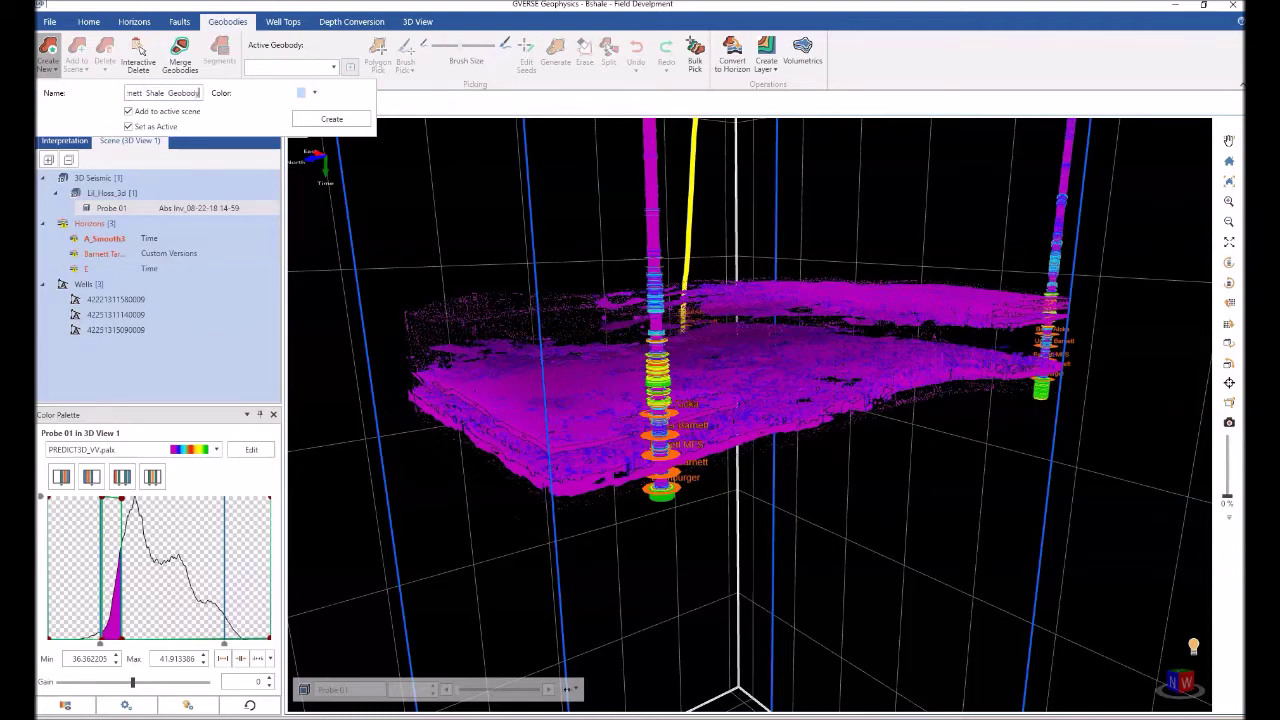
click(305, 118)
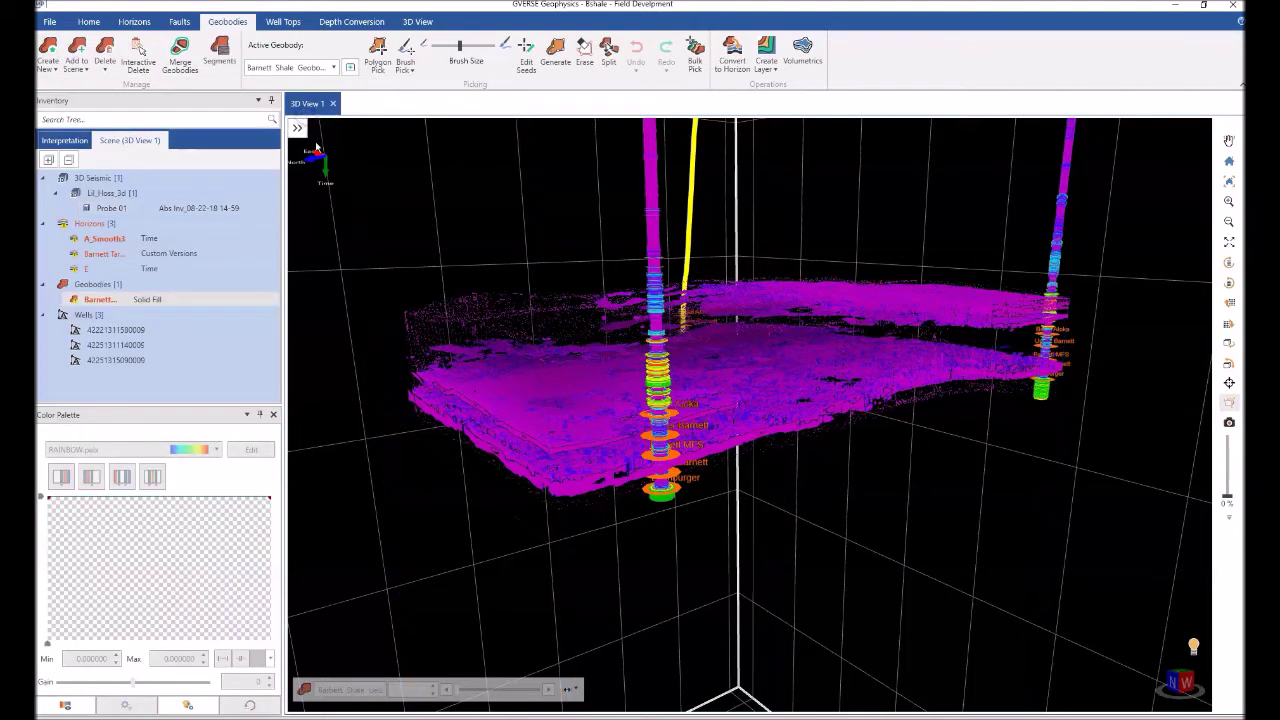
Step: Brush-pick the Barnett Shale Geobody in Drag to Draw mode along the western edge of the lower magenta layer of Probe 01
middle_drag(672, 470, 672, 465)
scroll(671, 466, up, 2)
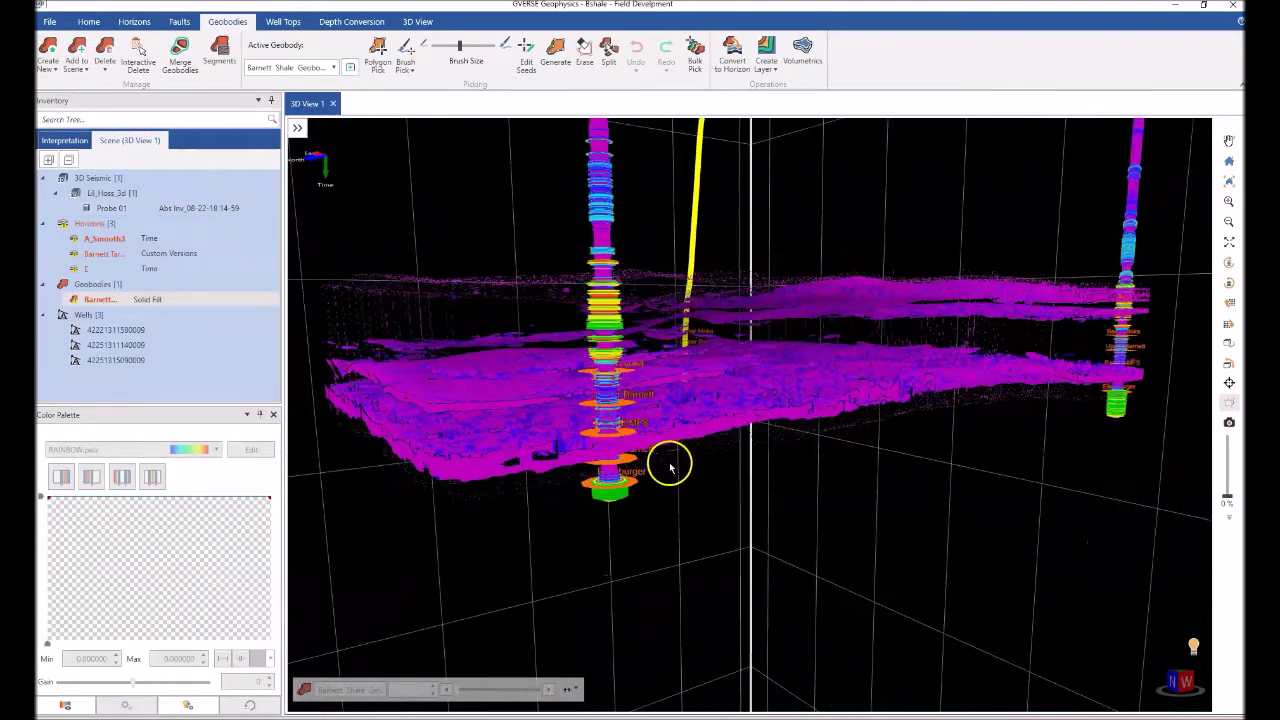
click(406, 65)
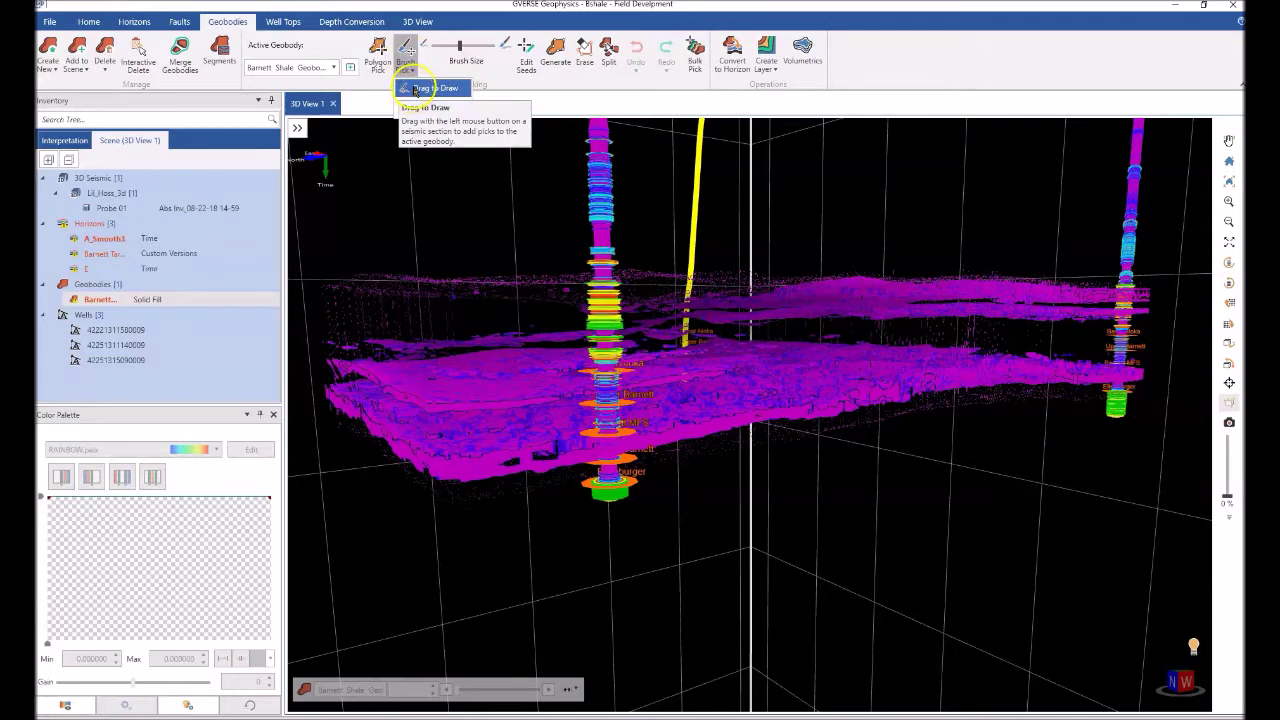
click(430, 88)
mouse_move(460, 457)
mouse_down()
mouse_move(565, 465)
mouse_move(796, 414)
mouse_up()
Step: Brush-pick the geobody along the southern edge of the lower magenta layer, between the well with colored logs and the yellow well
middle_drag(858, 399, 789, 407)
scroll(790, 406, down, 5)
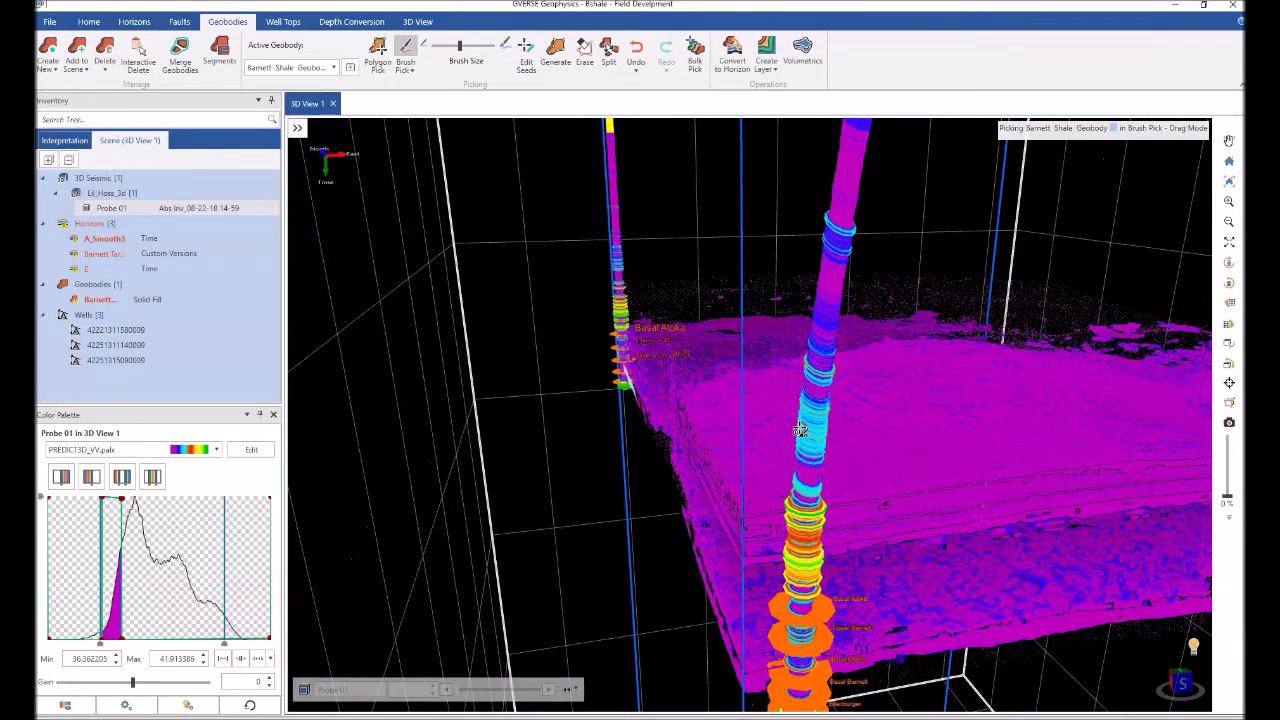
scroll(800, 430, down, 6)
mouse_move(776, 457)
mouse_down()
mouse_move(767, 447)
mouse_move(779, 453)
mouse_up()
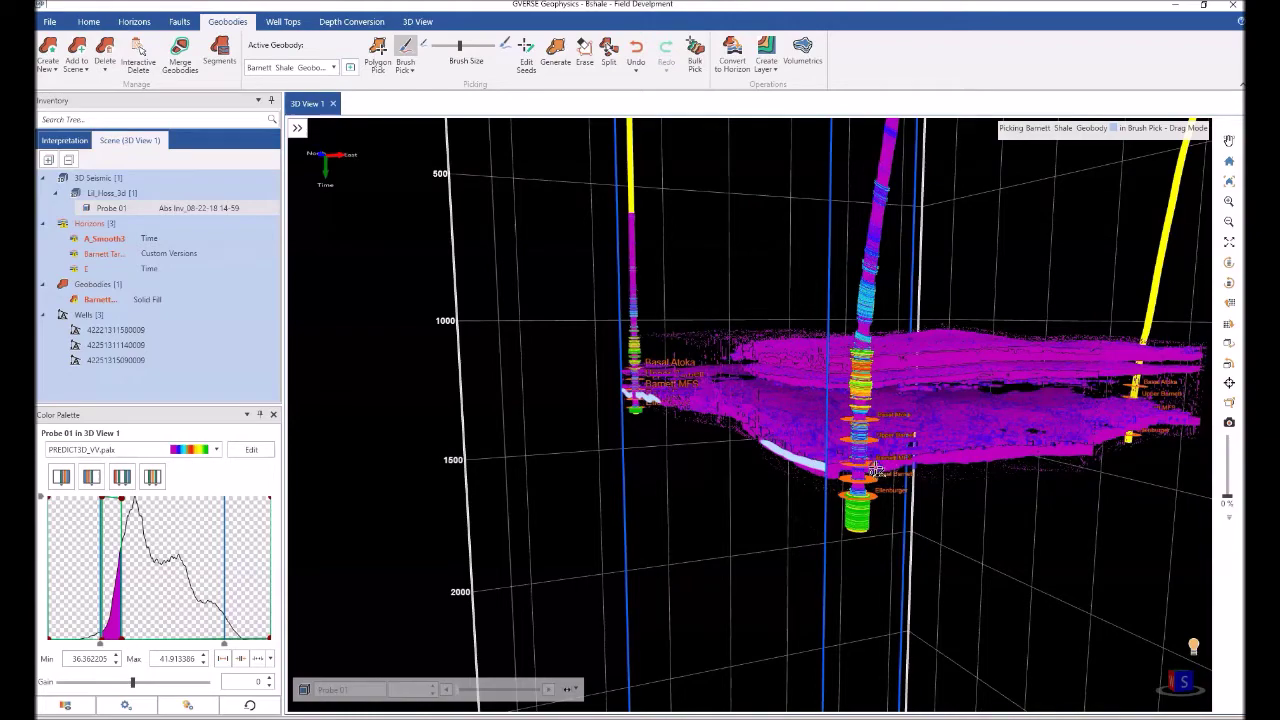
drag(905, 462, 1090, 448)
Step: Extend the geobody brush picks along the eastern and northern edges of the lower magenta layer
middle_drag(1091, 447, 1021, 458)
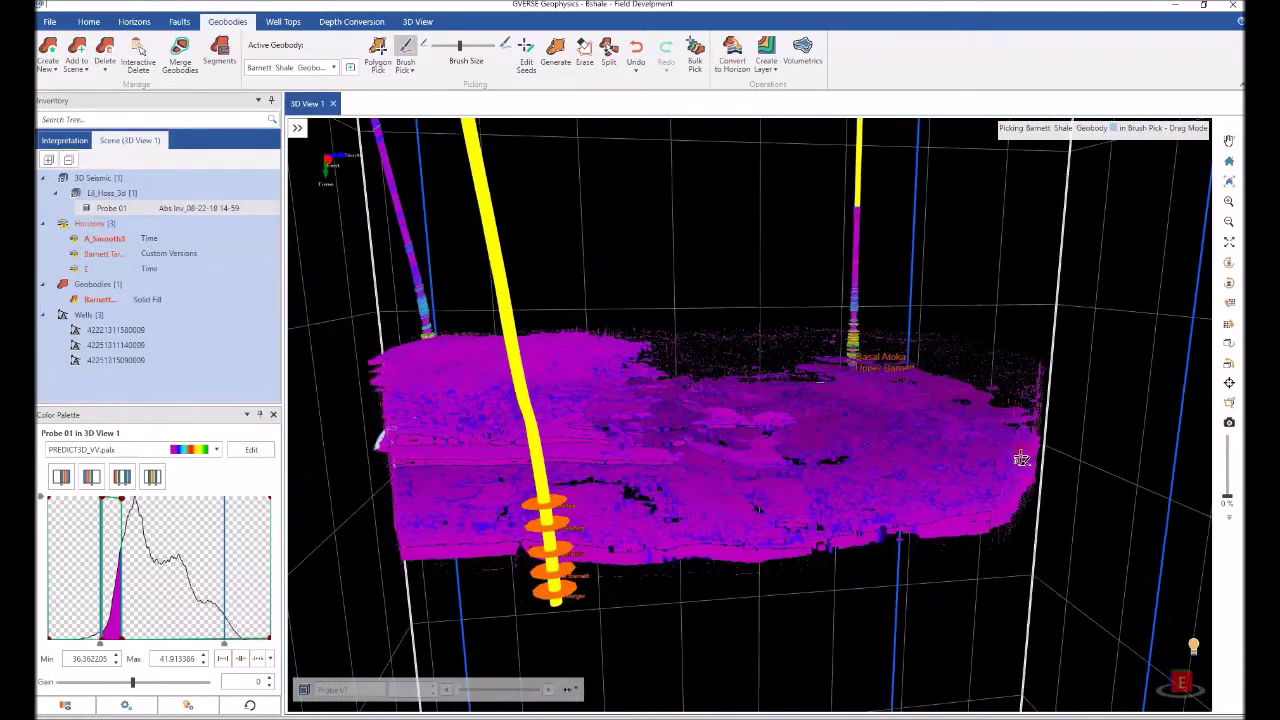
mouse_move(429, 534)
mouse_down()
mouse_move(406, 549)
mouse_move(689, 557)
mouse_move(970, 523)
mouse_up()
mouse_move(970, 523)
middle_down()
mouse_move(911, 530)
mouse_move(731, 509)
mouse_move(924, 447)
middle_up()
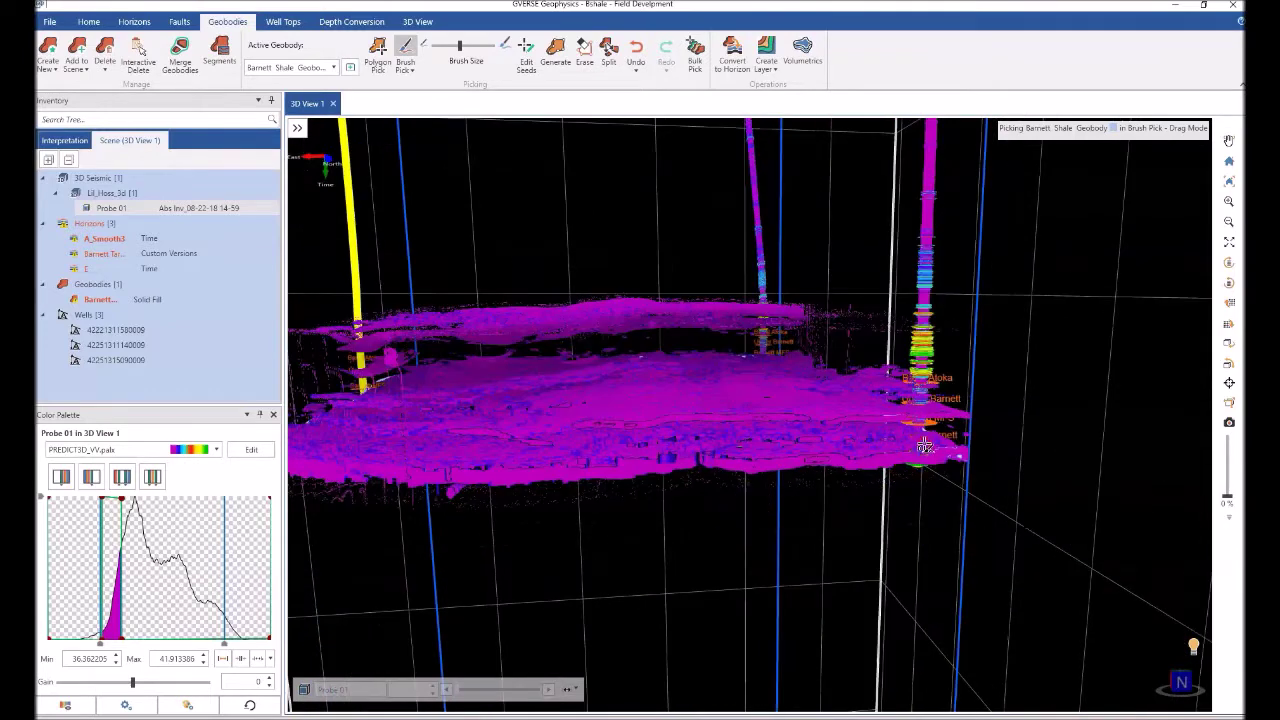
drag(946, 458, 622, 474)
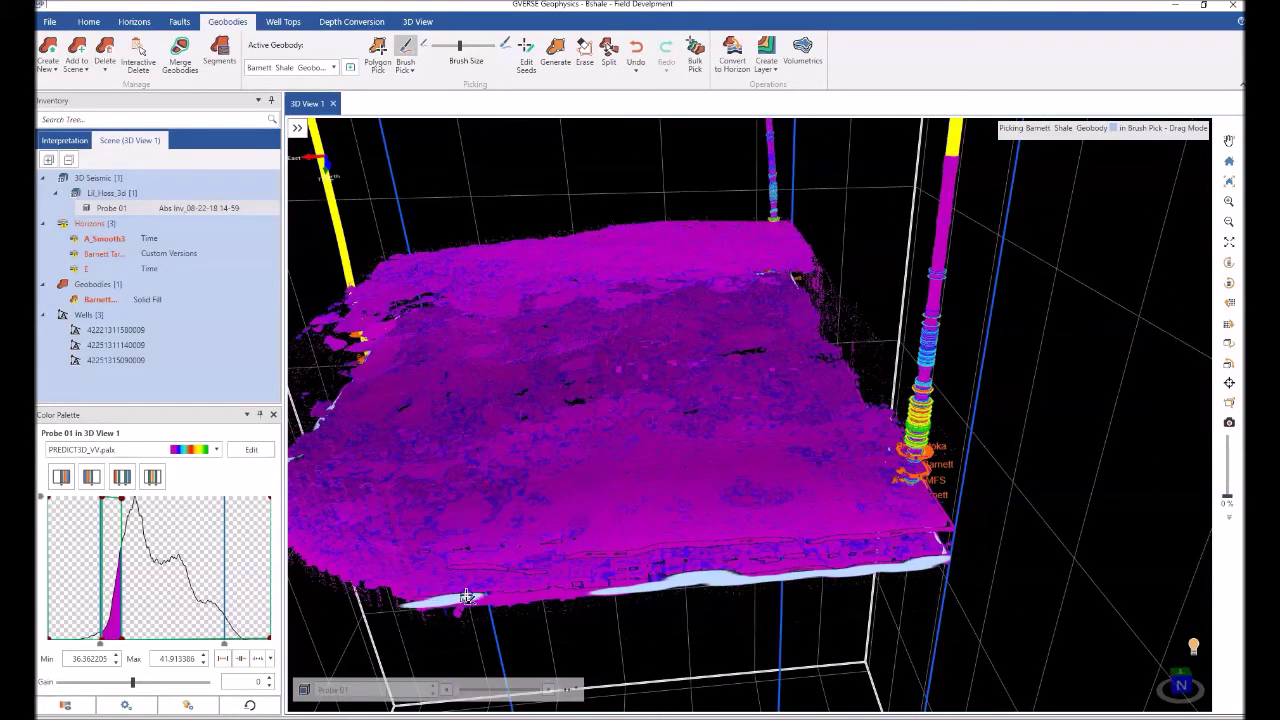
drag(467, 596, 540, 593)
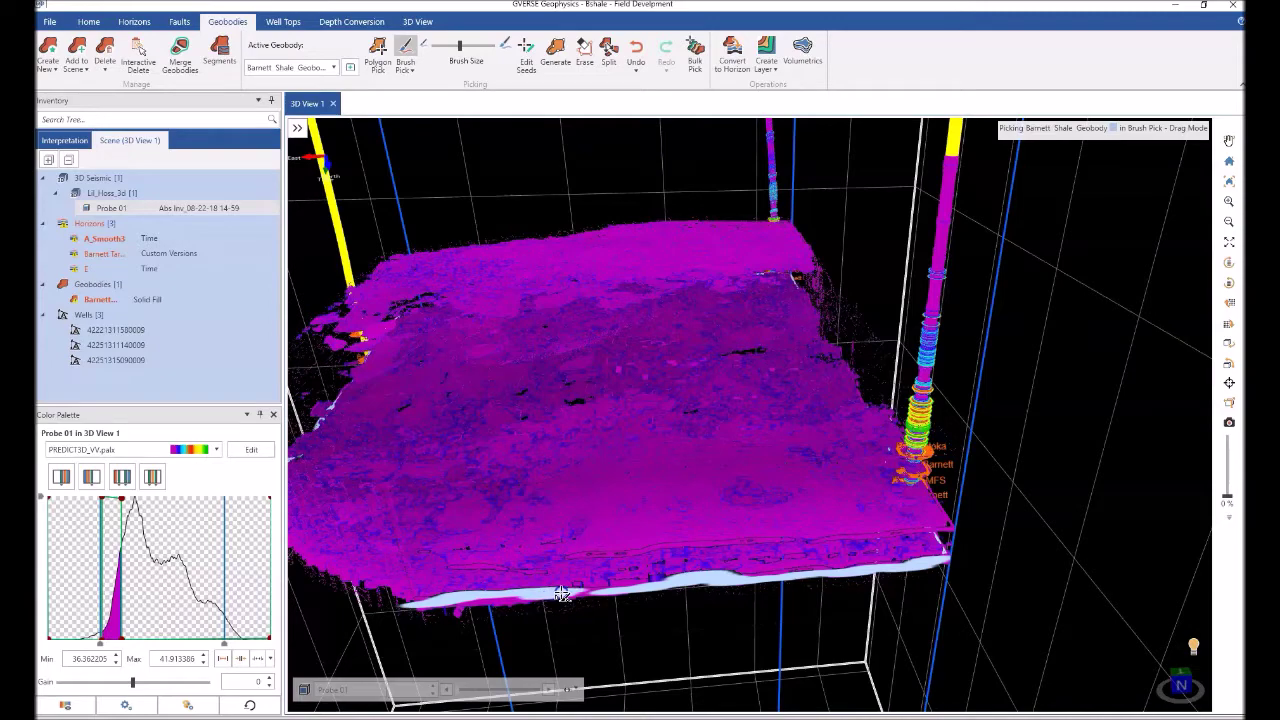
Step: Set the geobody generation by tracking to a fixed time window from 1150 to 1250
middle_drag(564, 567, 587, 518)
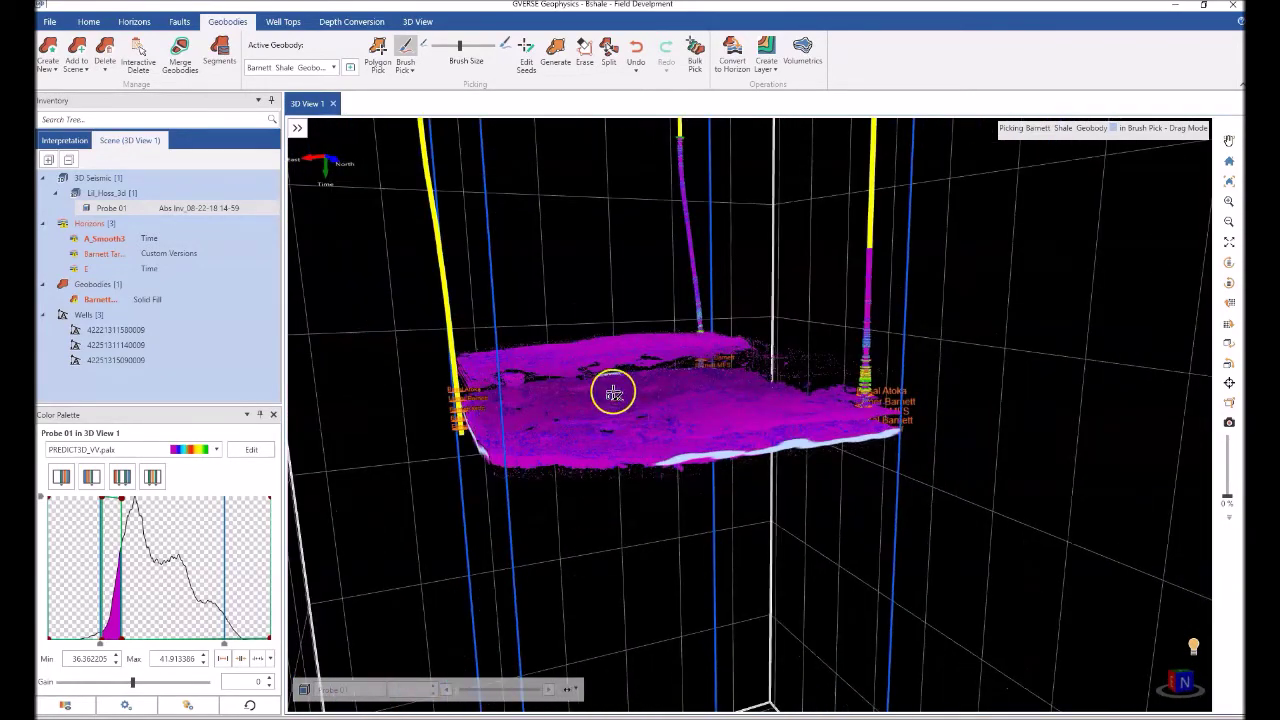
click(556, 55)
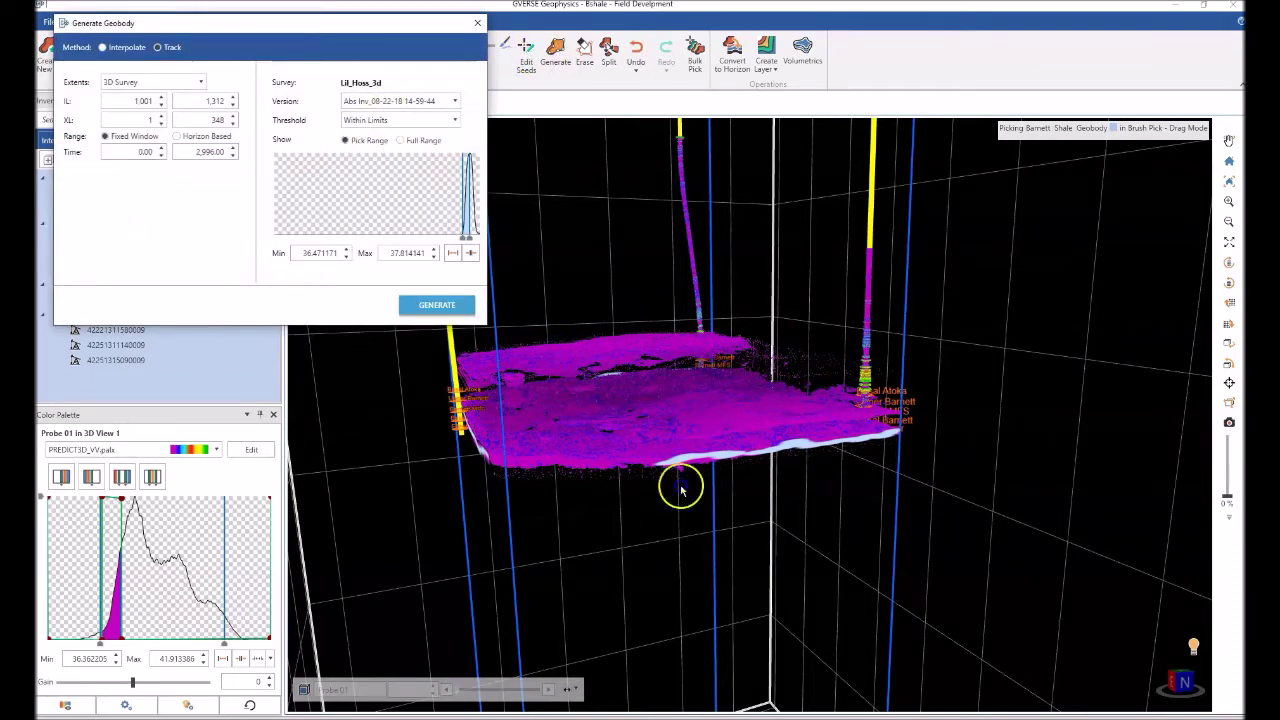
click(119, 155)
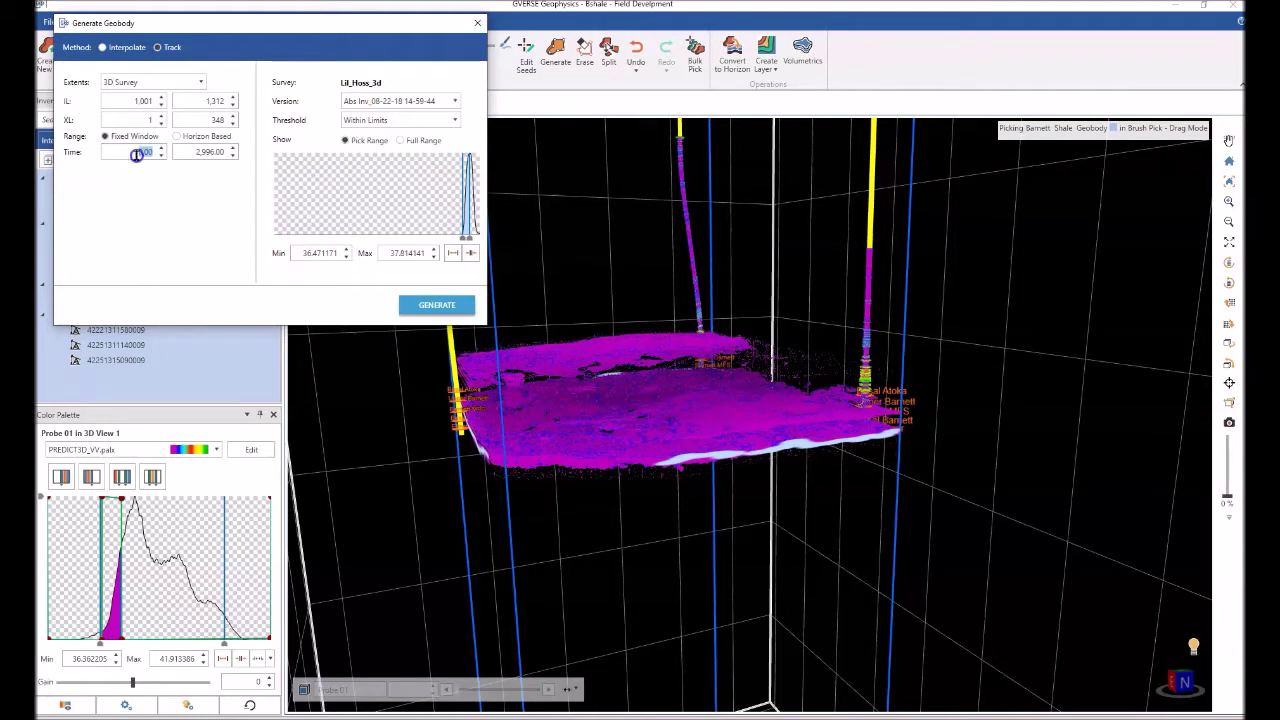
text(1150)
click(229, 154)
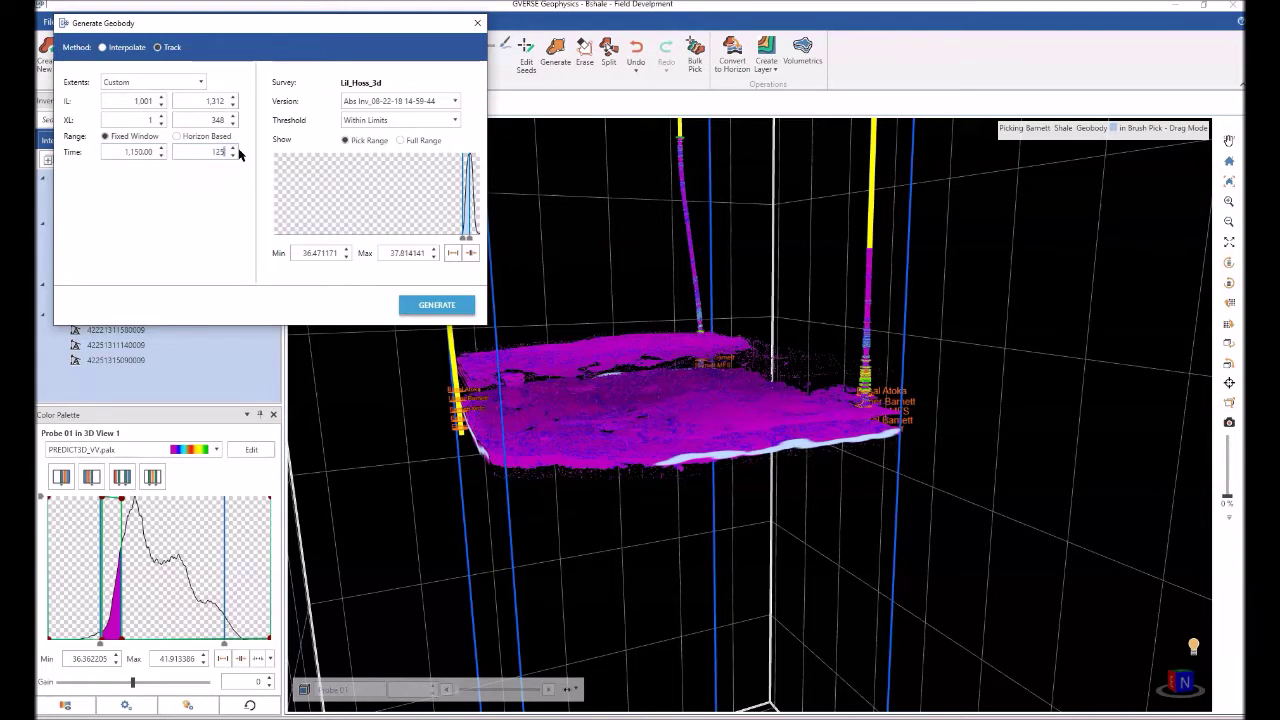
Step: Limit the tracking threshold to values from 36.4 to 37.7 and generate the geobody
click(316, 256)
click(400, 254)
text(37.7)
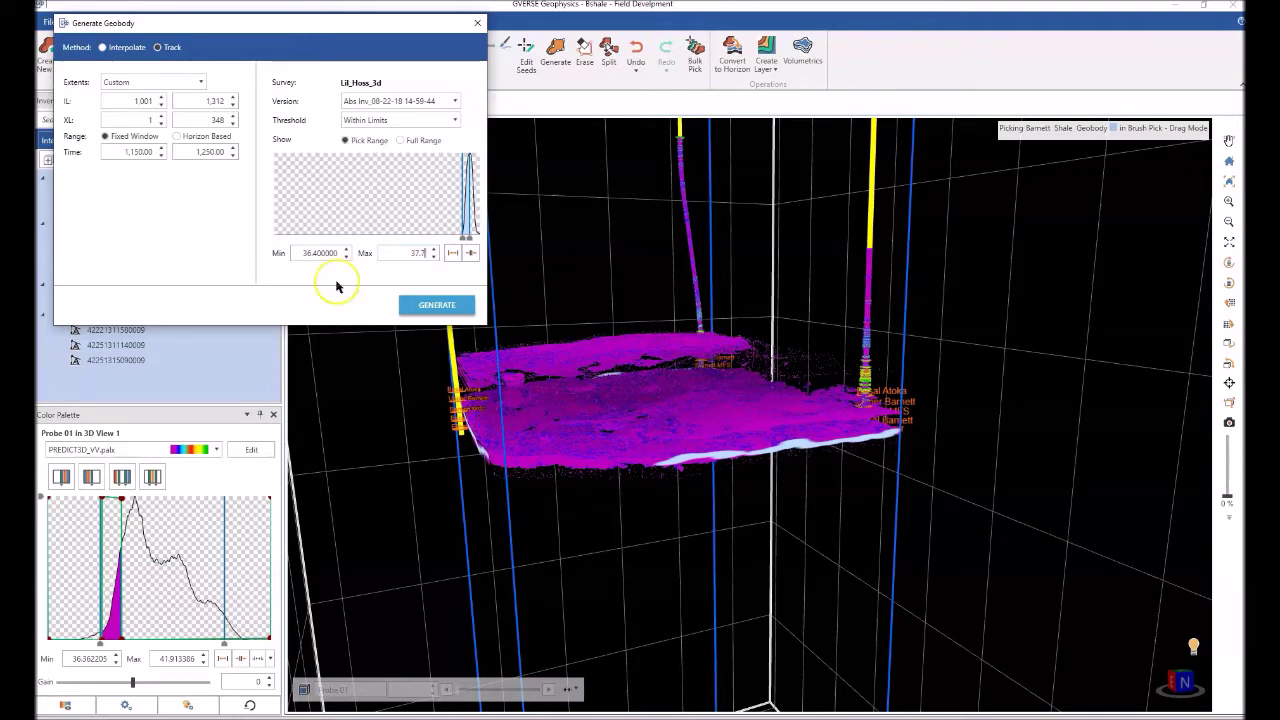
click(437, 305)
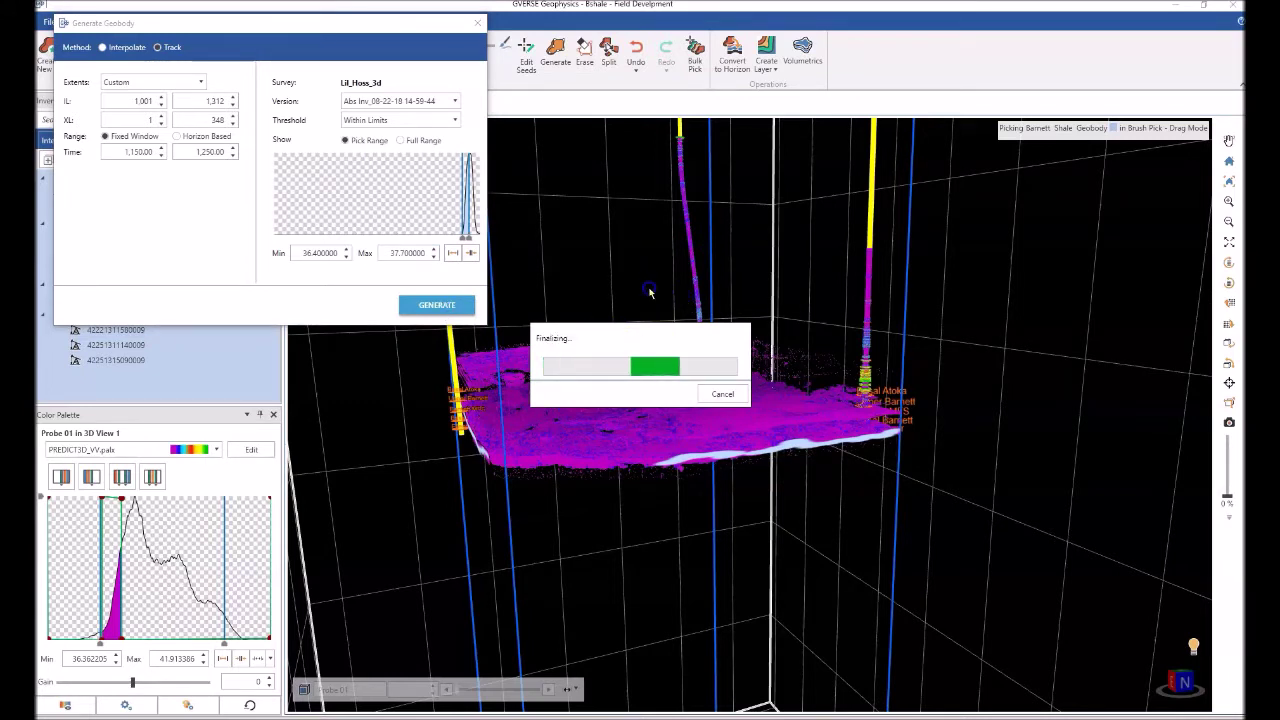
Step: Inspect the tracked geobody against the probe and wells, and start an IsoMap gross thickness layer from Barnett Shale Geobody
mouse_move(659, 449)
mouse_down()
mouse_move(716, 446)
mouse_move(729, 471)
mouse_move(726, 446)
mouse_move(829, 423)
mouse_move(794, 433)
mouse_up()
scroll(718, 450, up, 4)
scroll(729, 471, down, 5)
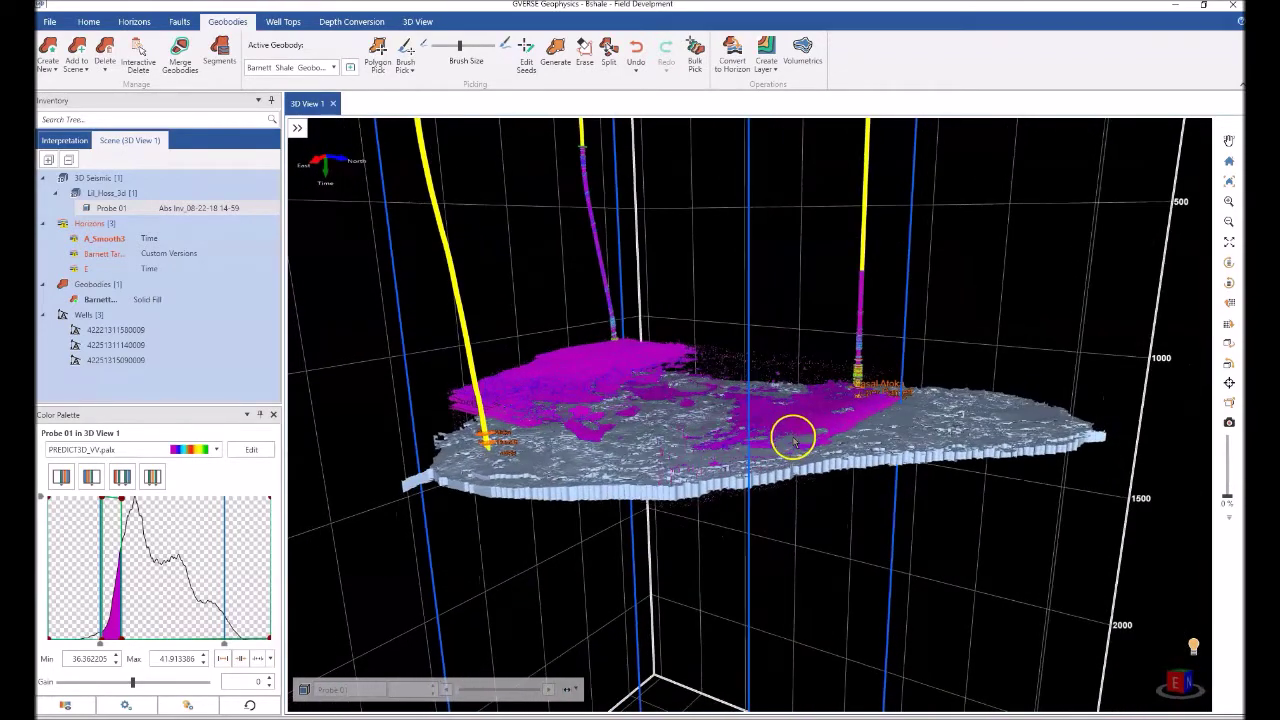
drag(699, 396, 699, 396)
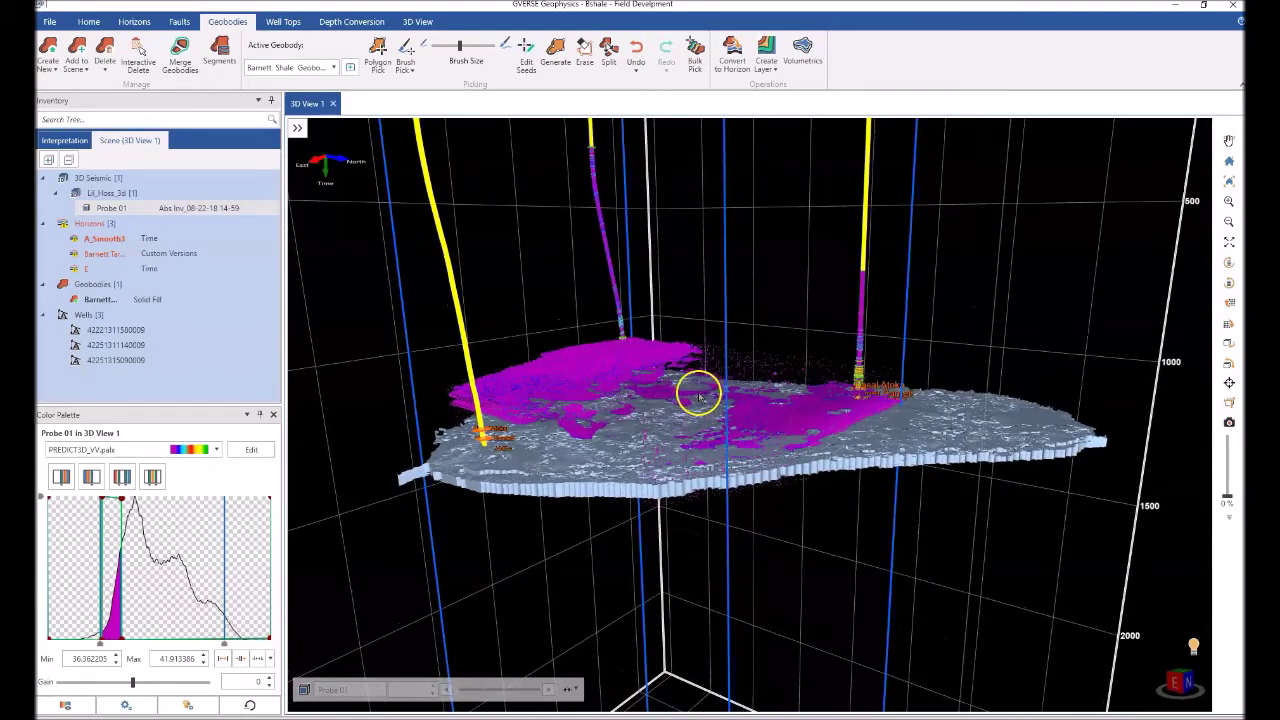
click(766, 60)
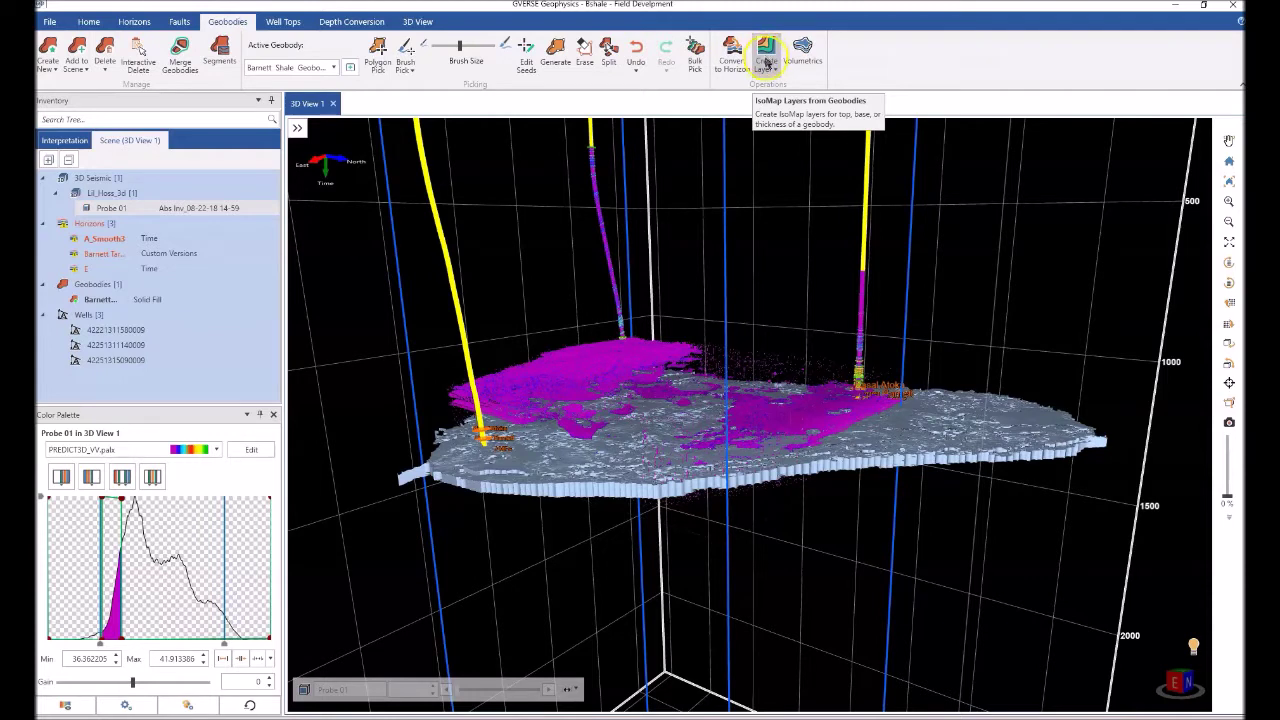
click(767, 68)
mouse_move(778, 90)
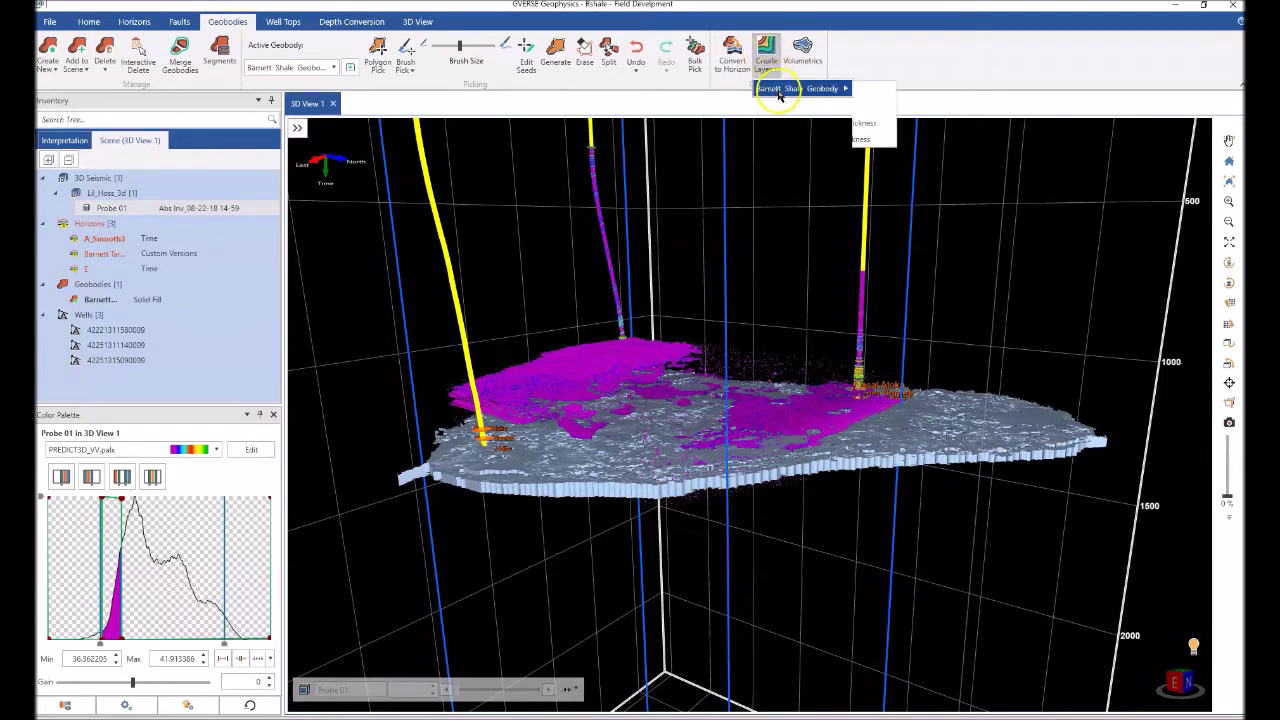
click(876, 122)
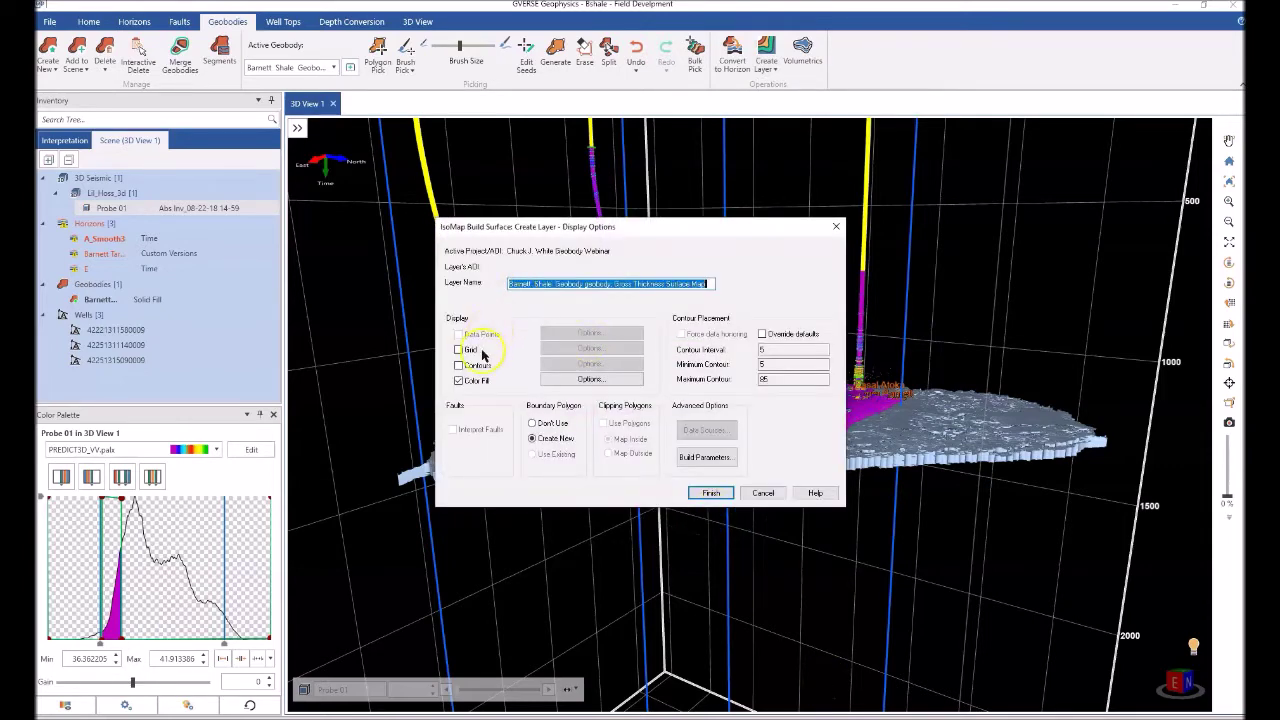
Step: Add contours to the gross thickness layer with the default interval overridden to 10, and build it over the existing layer
click(459, 365)
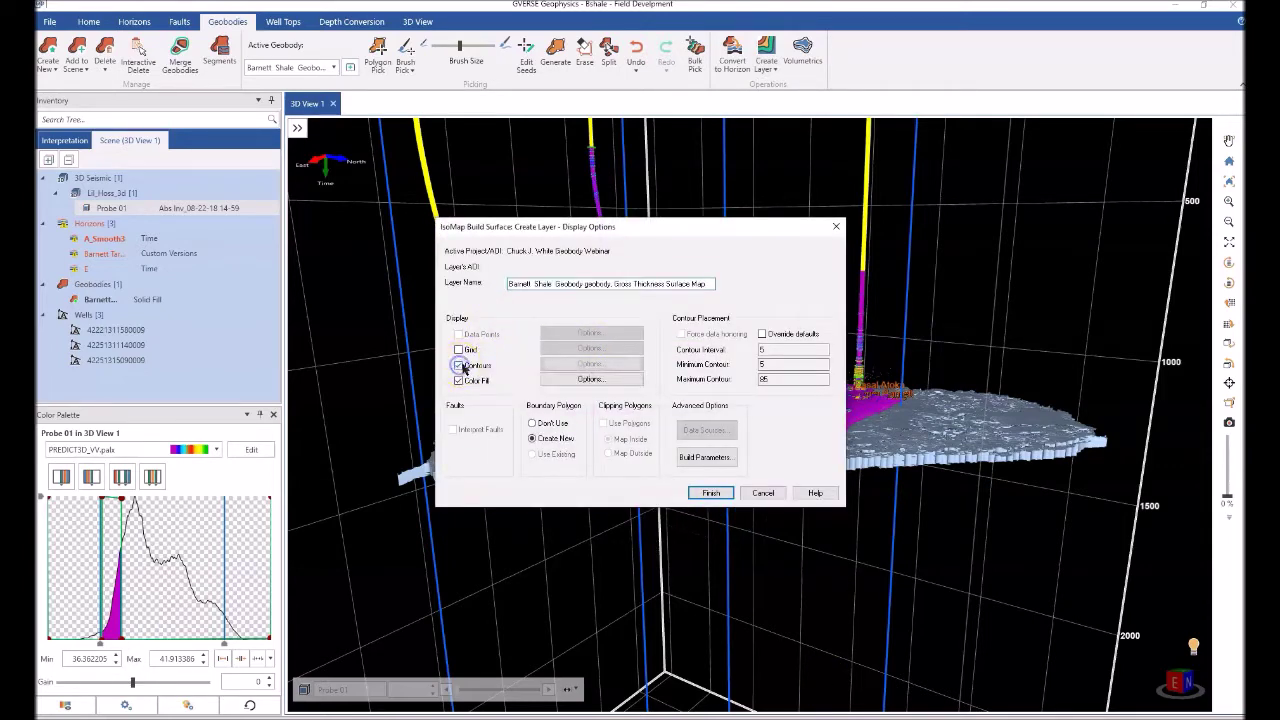
click(762, 334)
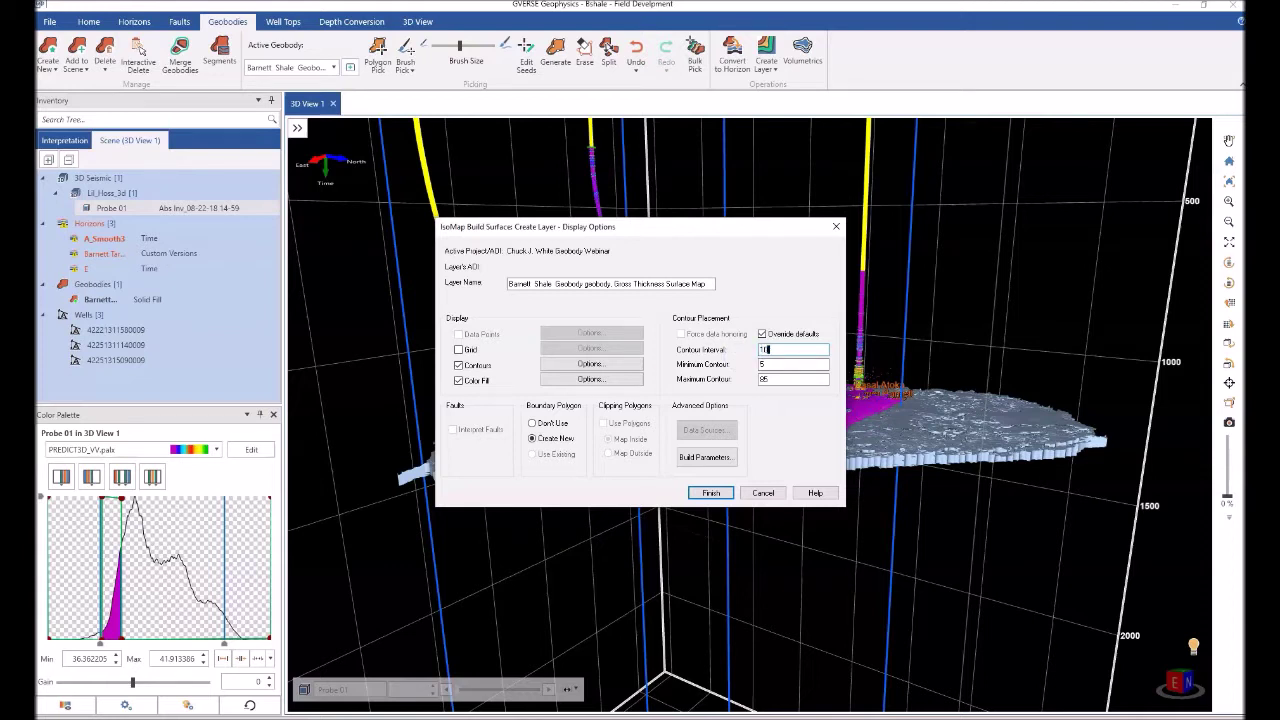
drag(770, 364, 745, 364)
click(710, 494)
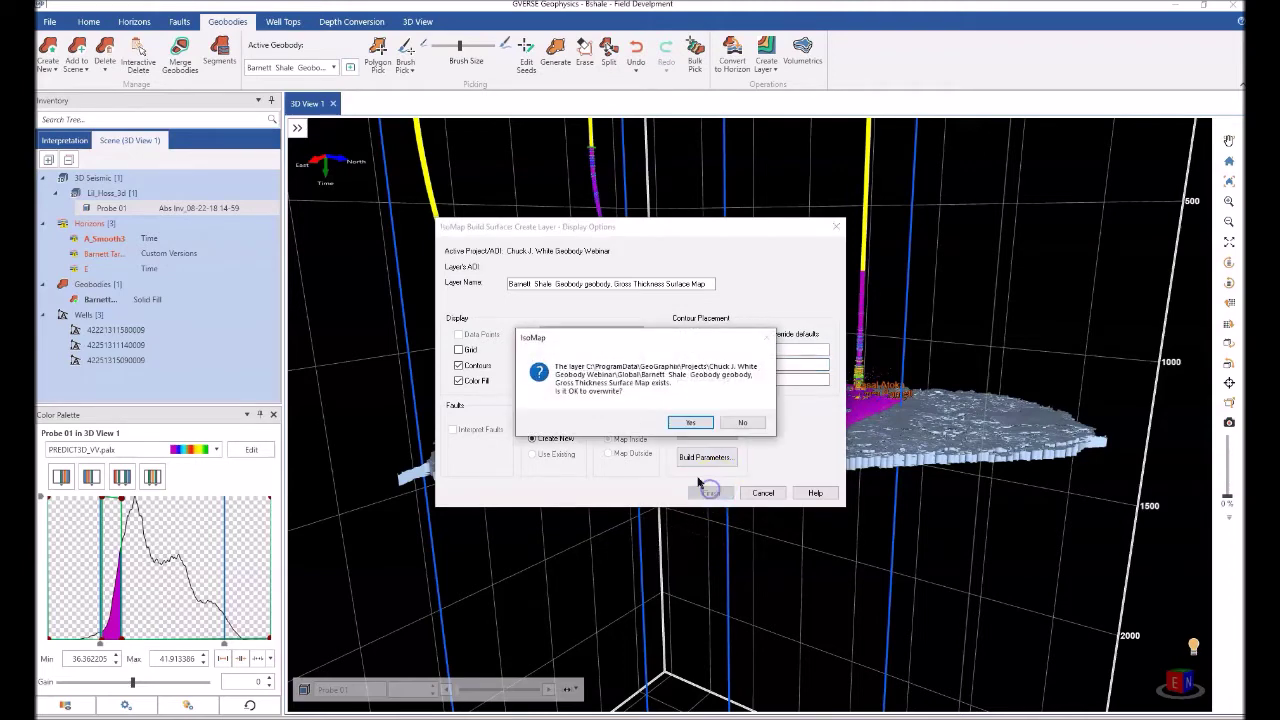
click(691, 423)
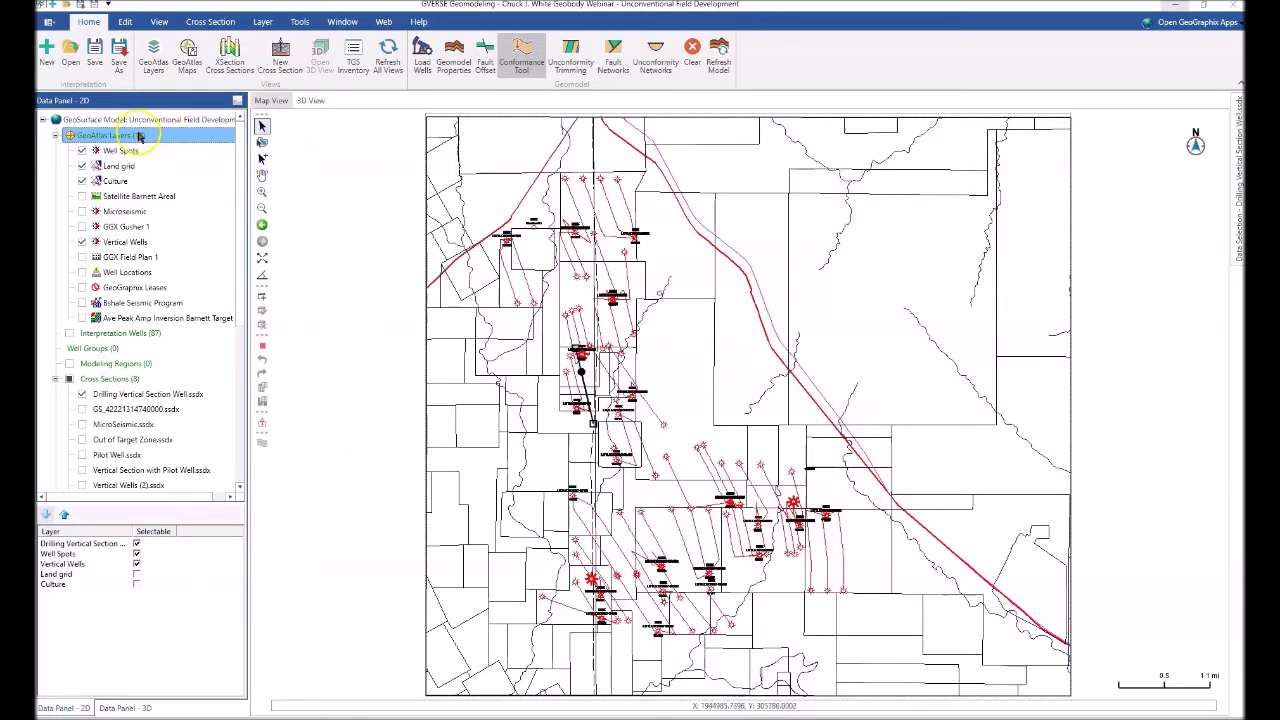
Step: Switch to GVERSE Geomodeling and add the Barnett Shale Geobody gross thickness surface map to the map's GeoAtlas layers
right_click(141, 137)
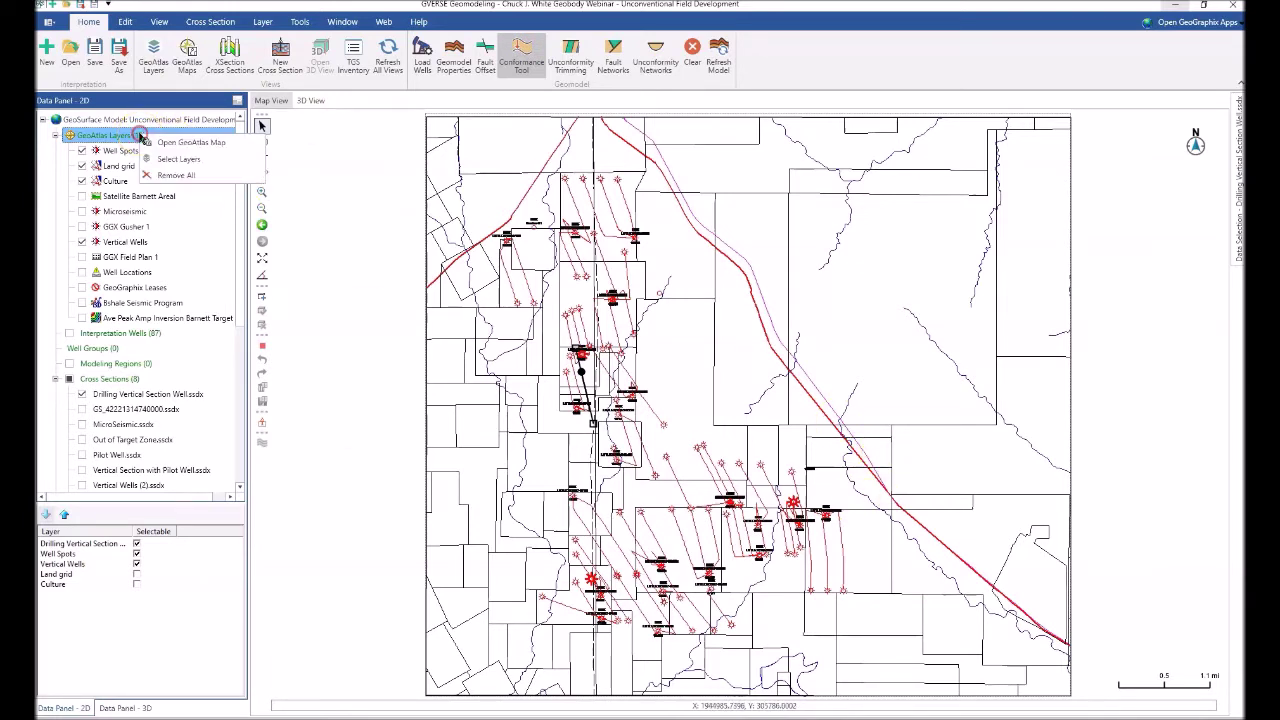
click(172, 159)
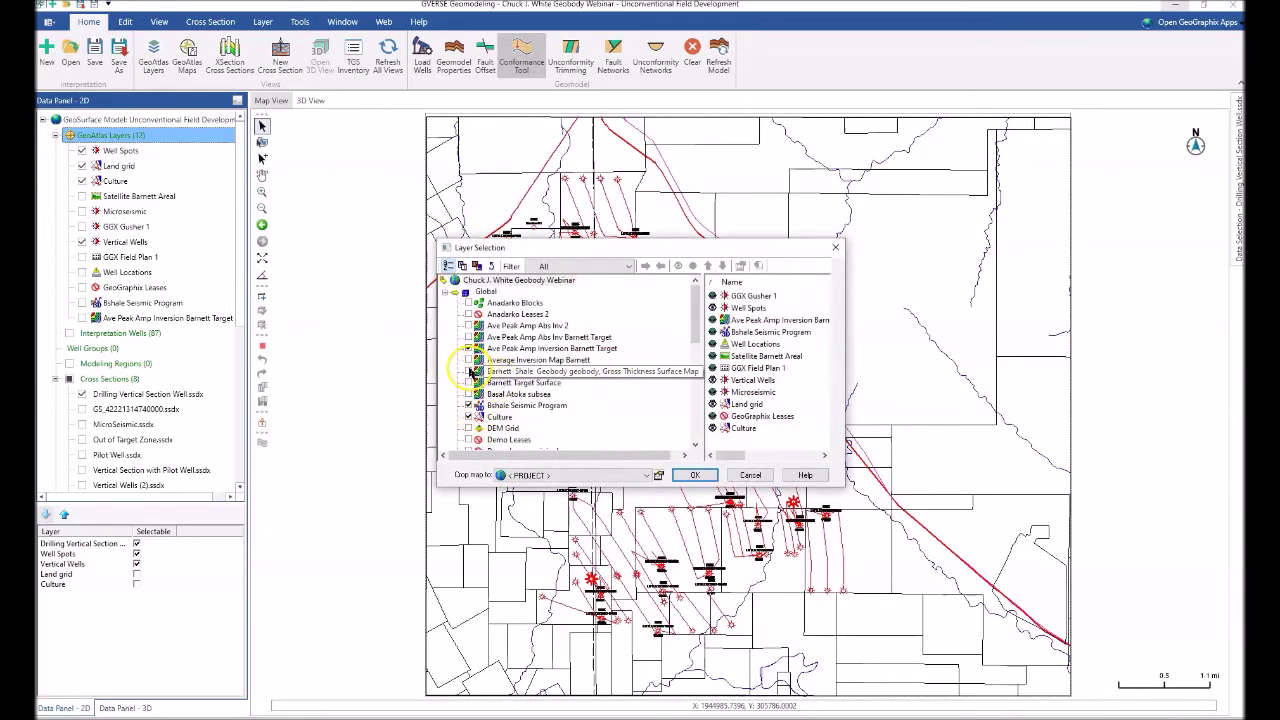
click(470, 372)
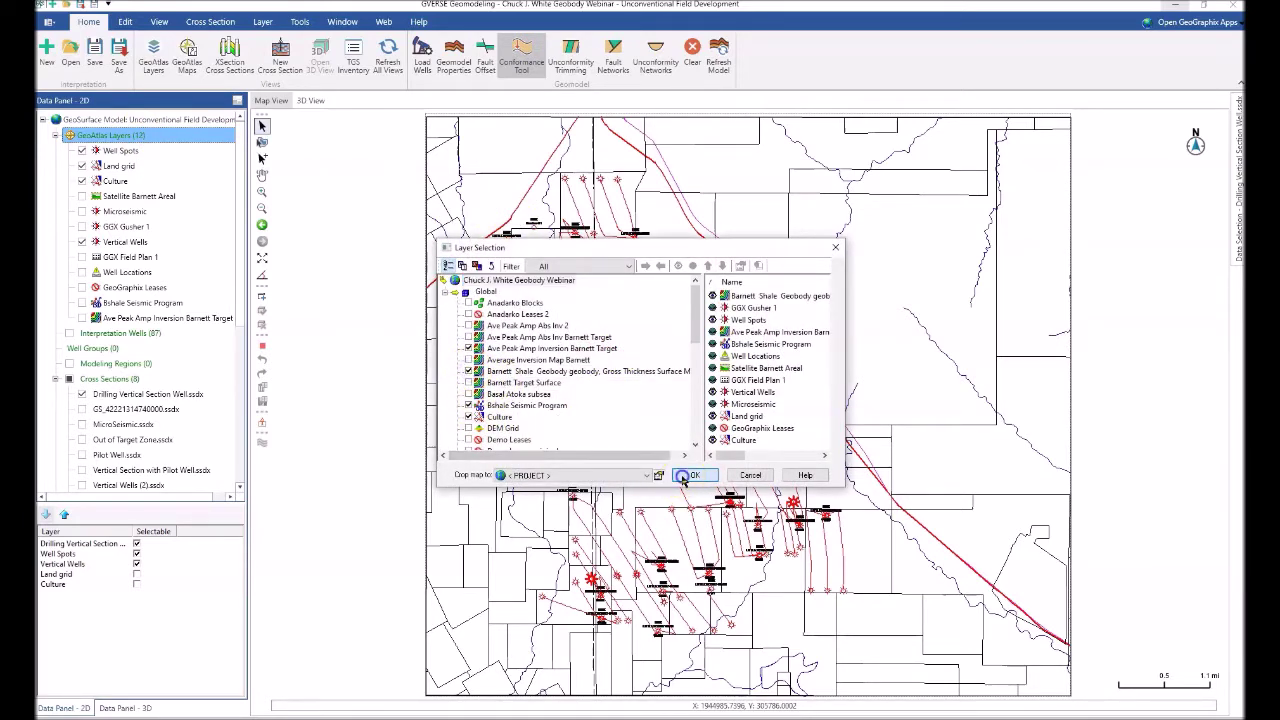
click(694, 475)
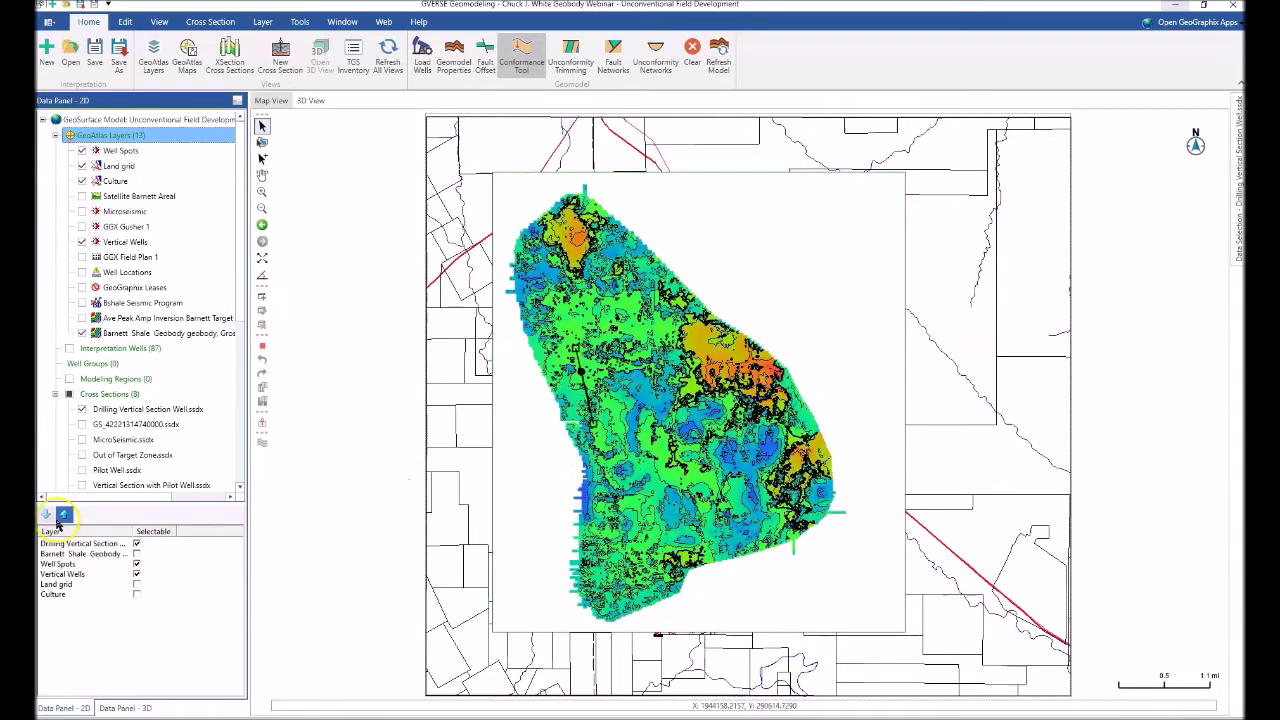
Step: Move the geobody thickness layer beneath all other map layers and hide it after viewing it under the wells
click(89, 554)
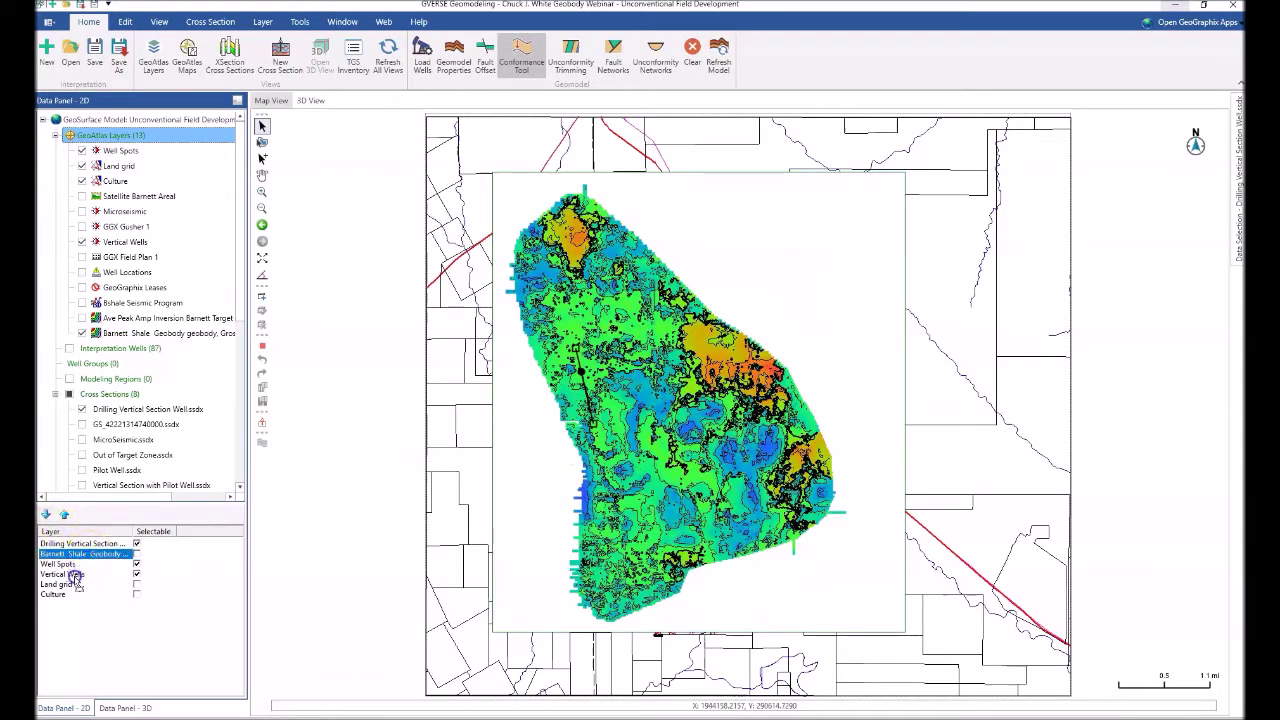
click(46, 515)
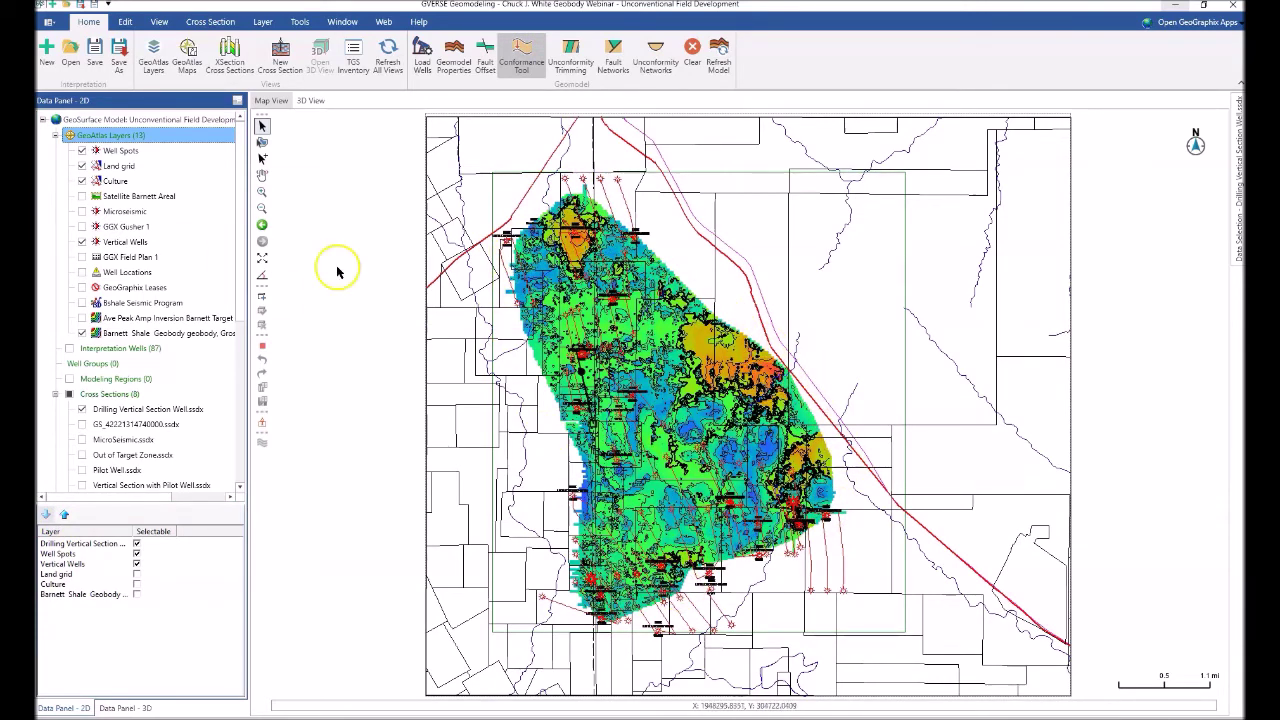
click(81, 333)
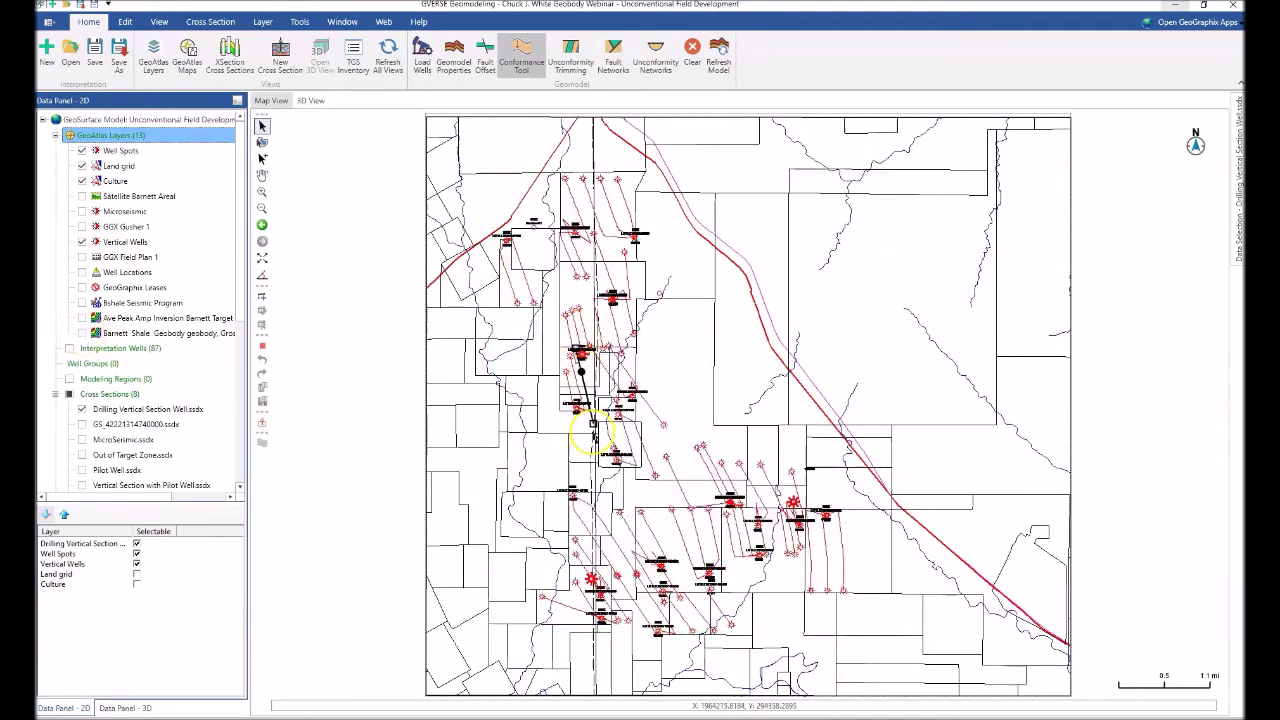
Step: Open the Drilling Vertical Section Well cross section in a maximized window and fit the section to it
click(131, 410)
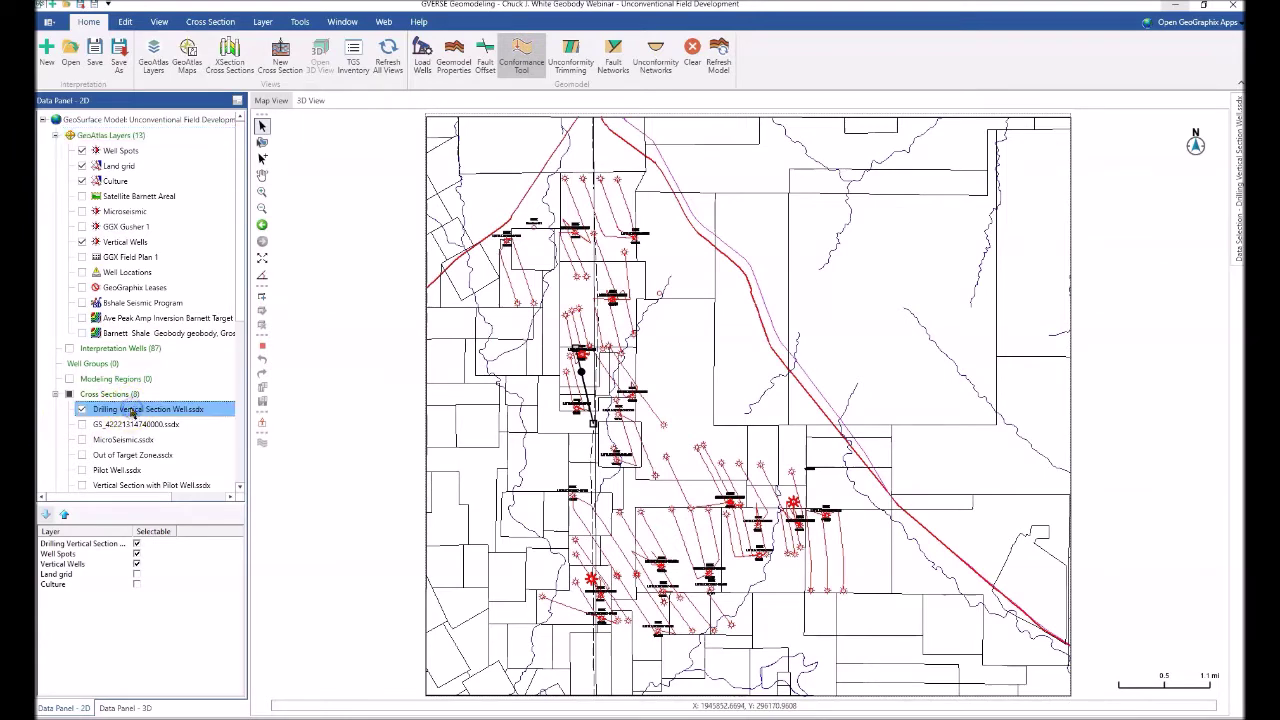
right_click(131, 412)
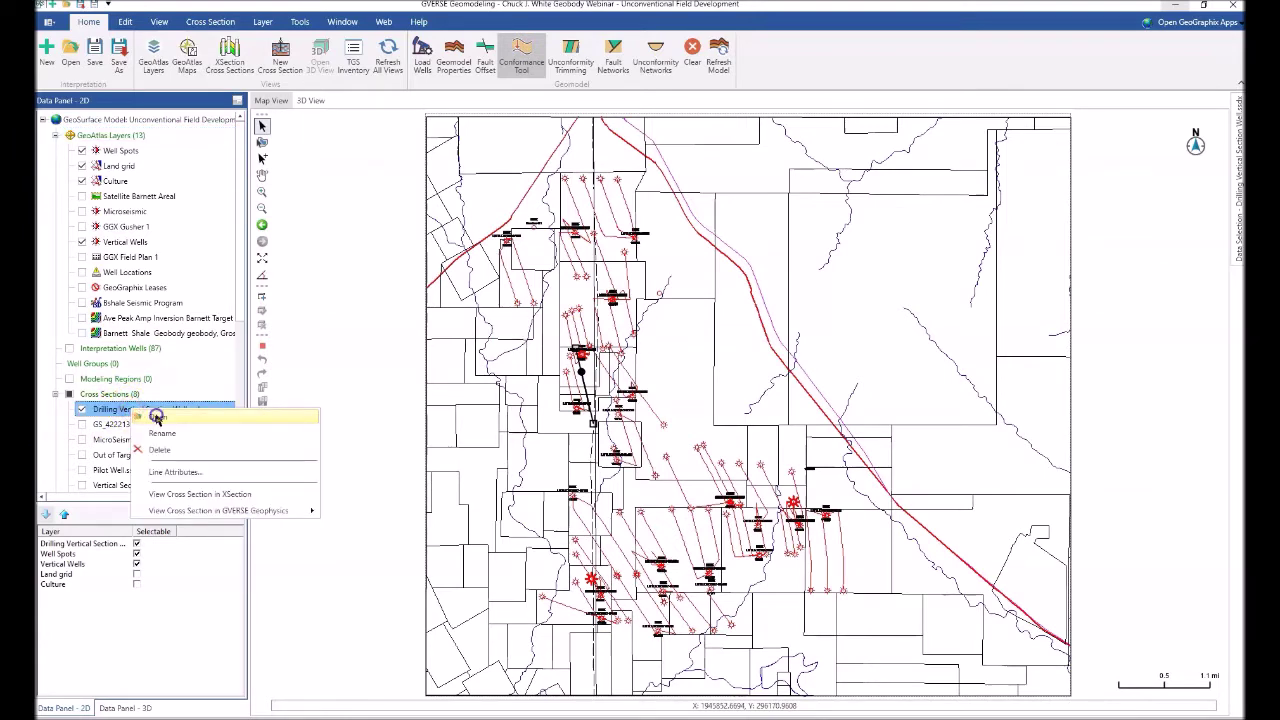
click(157, 416)
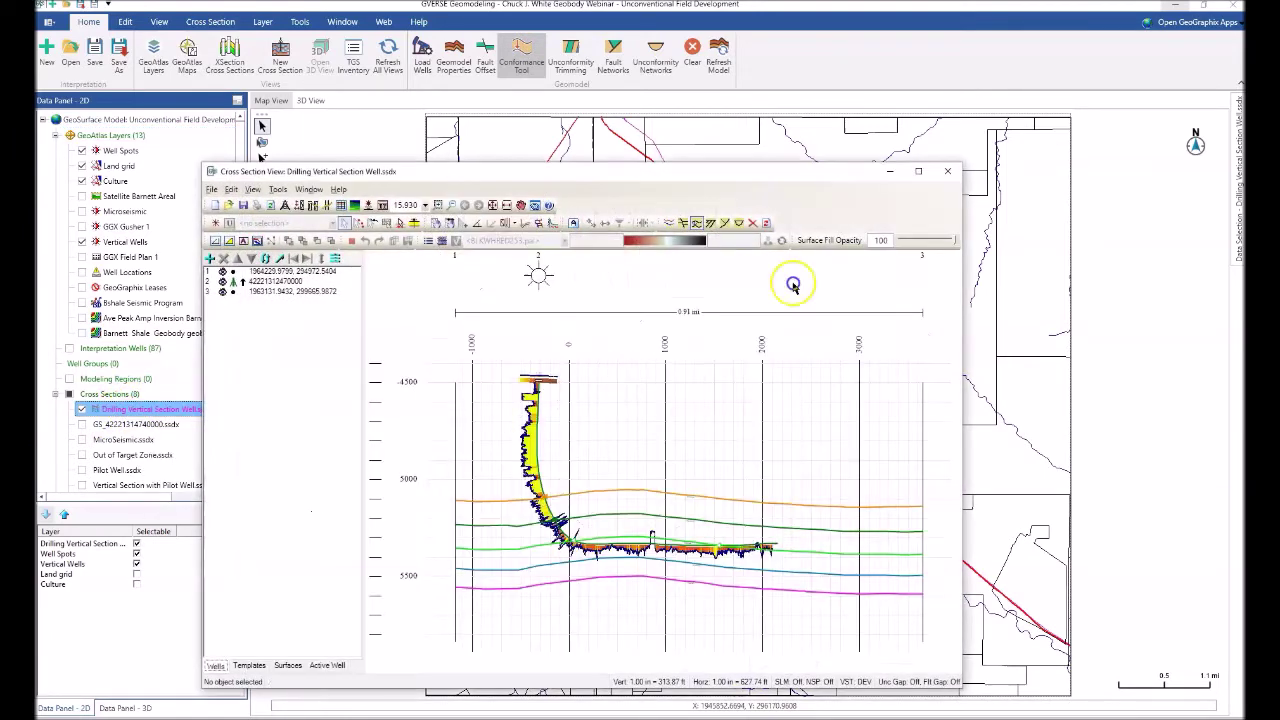
click(922, 172)
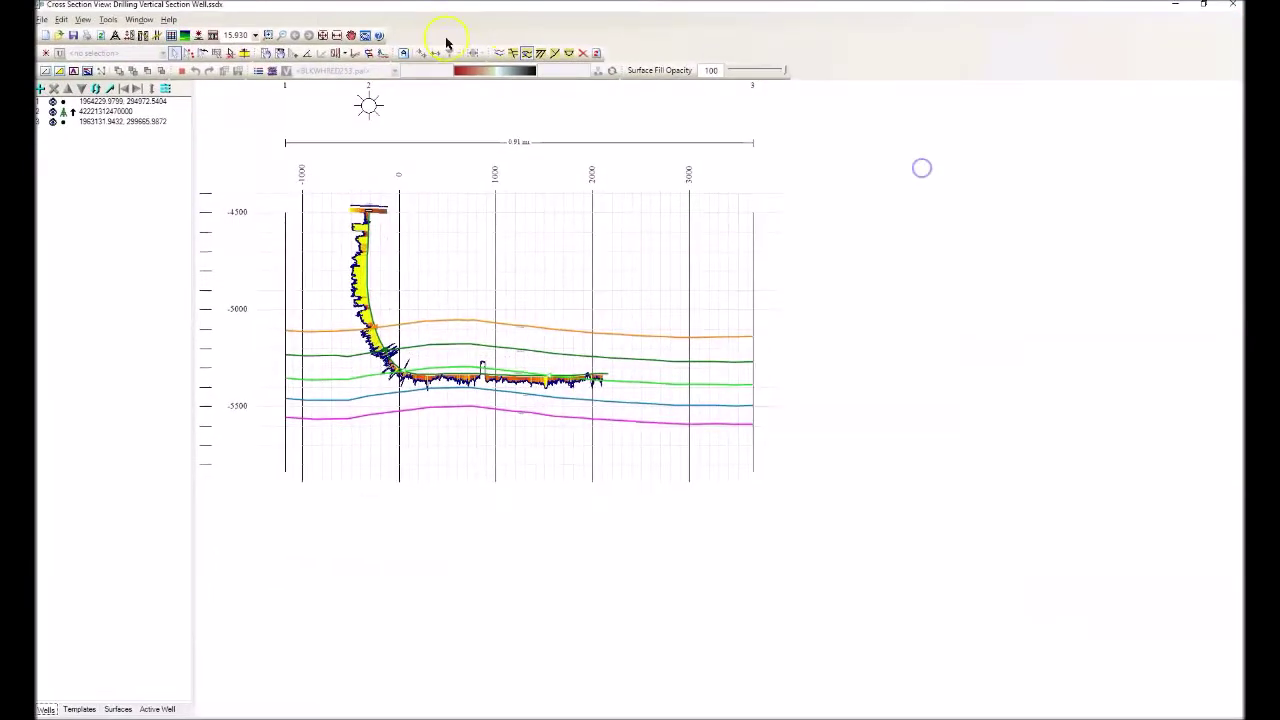
click(323, 36)
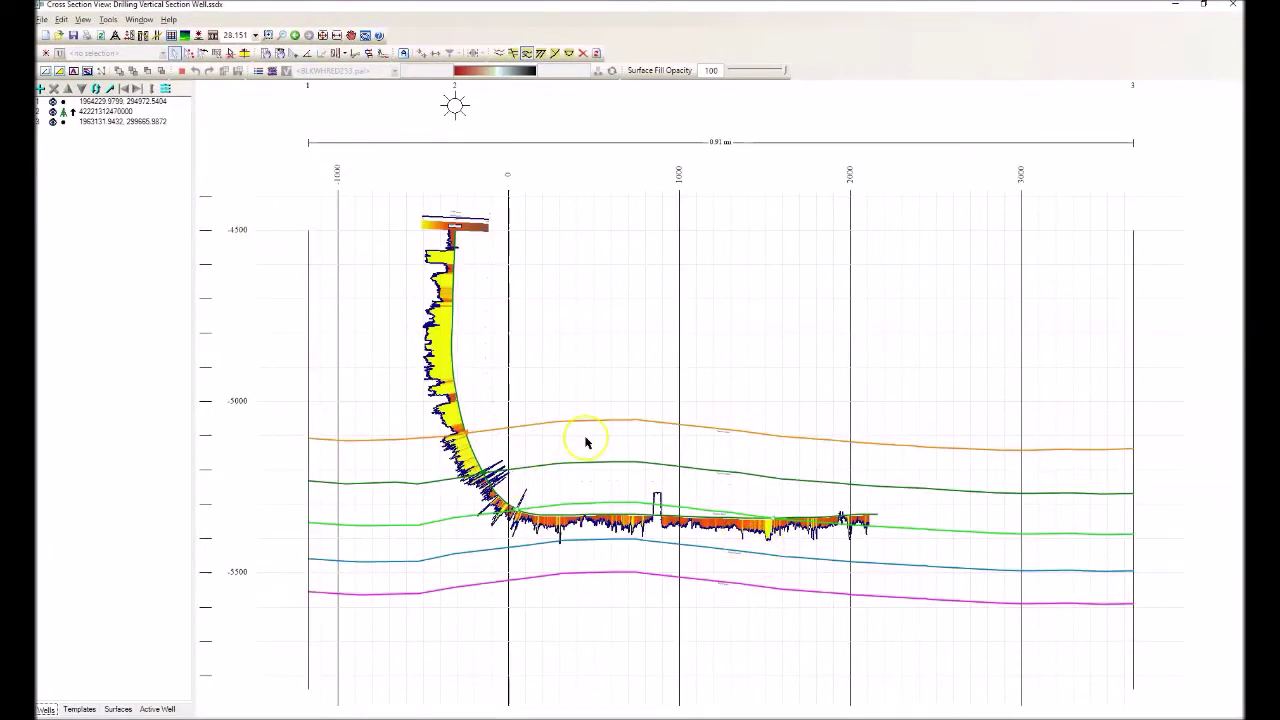
click(258, 71)
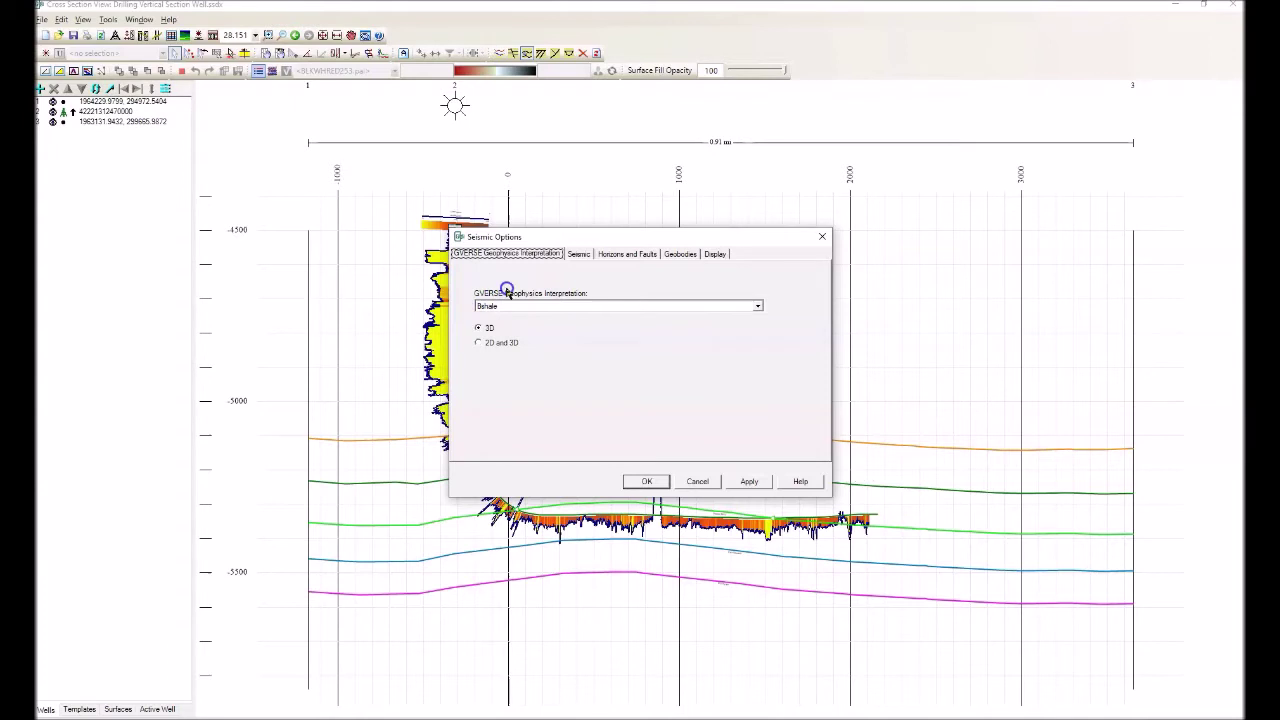
click(585, 256)
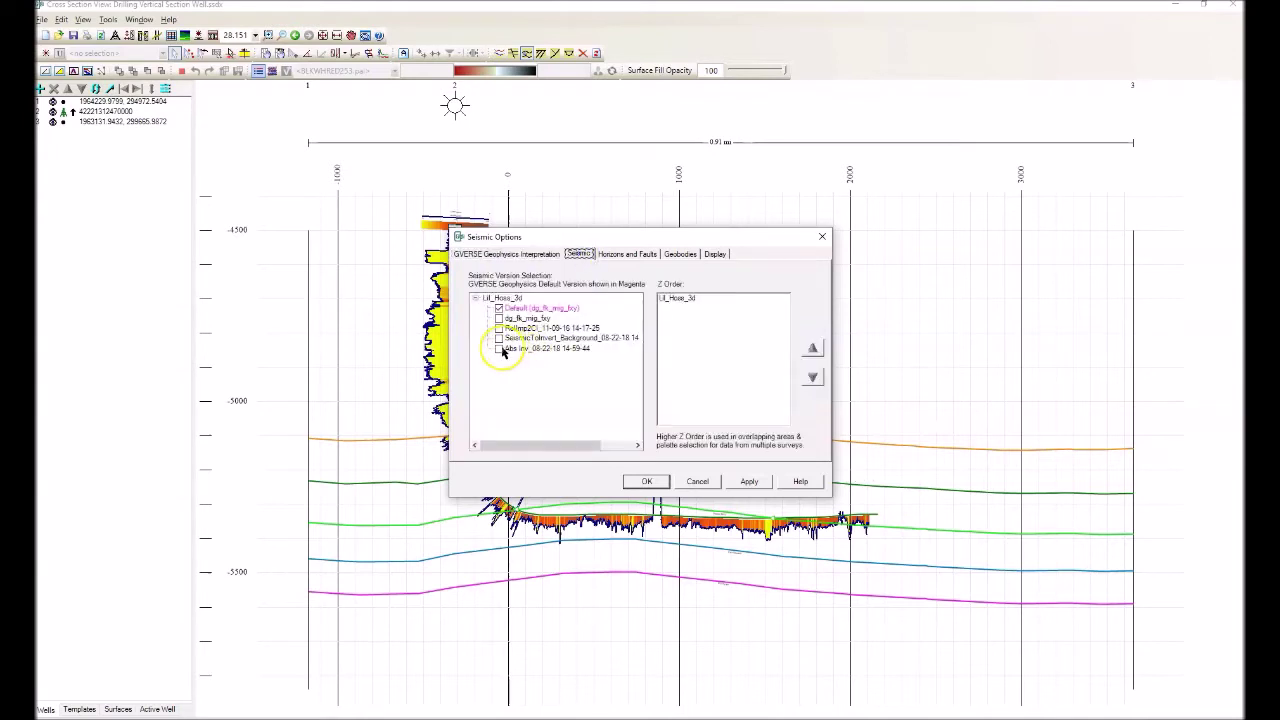
click(499, 349)
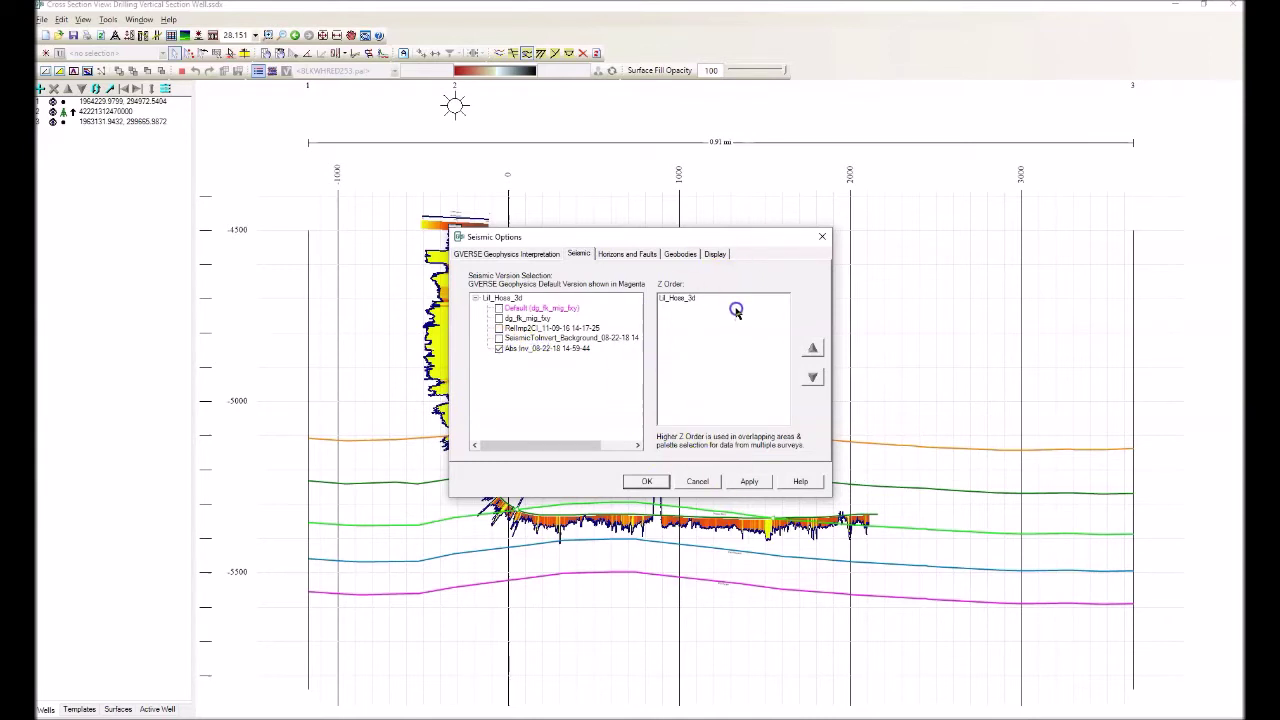
click(714, 254)
click(483, 300)
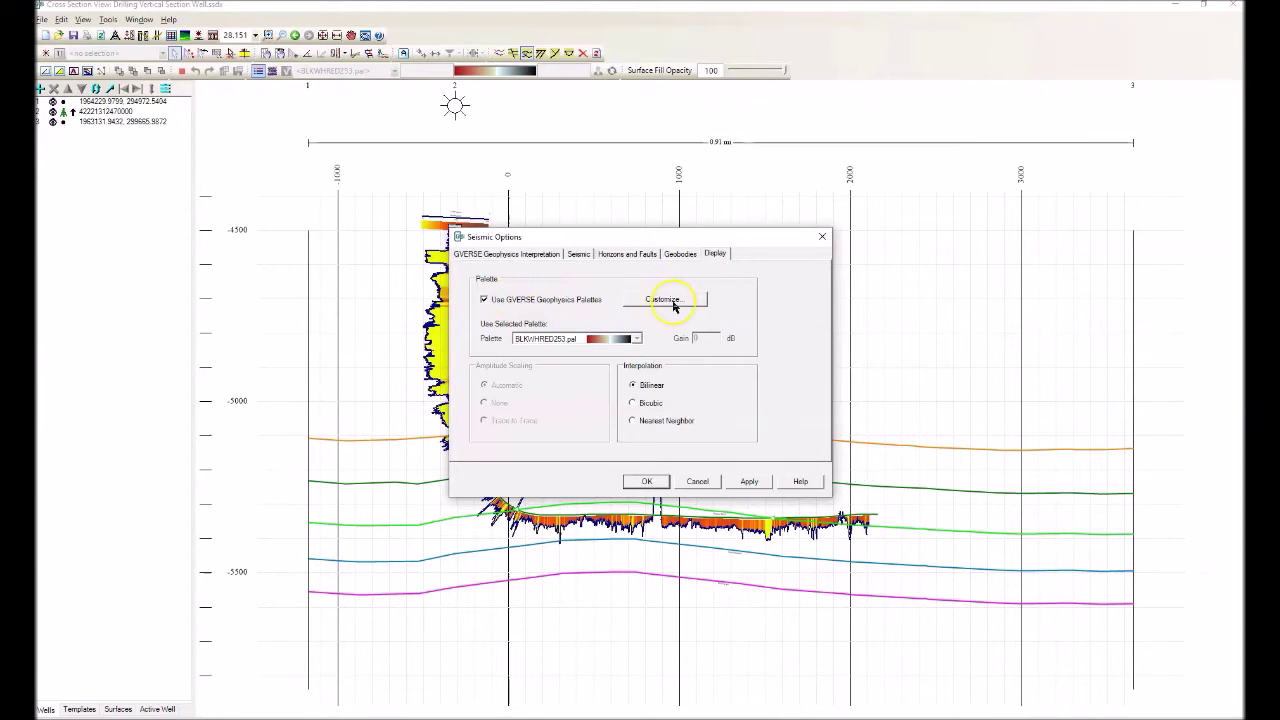
Step: Customize the Abs Inv volume's color map with a User Defined range and a minimum of 36.4
click(664, 300)
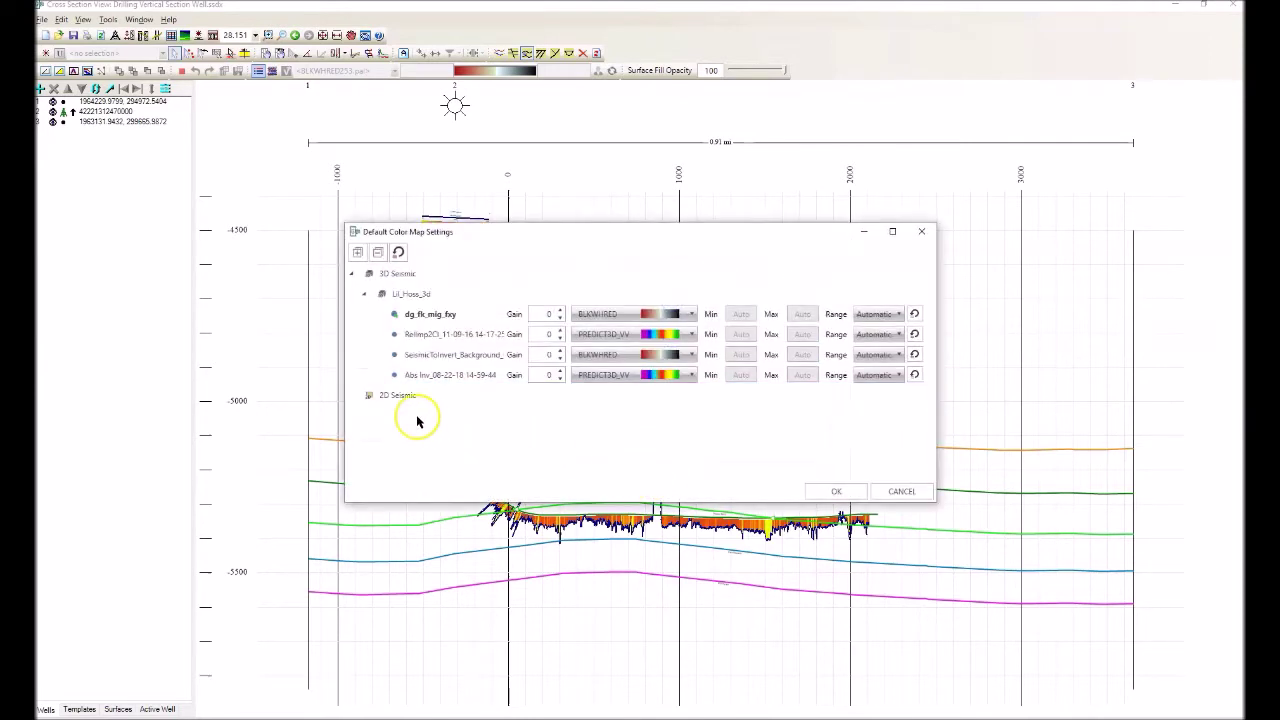
click(900, 375)
click(876, 406)
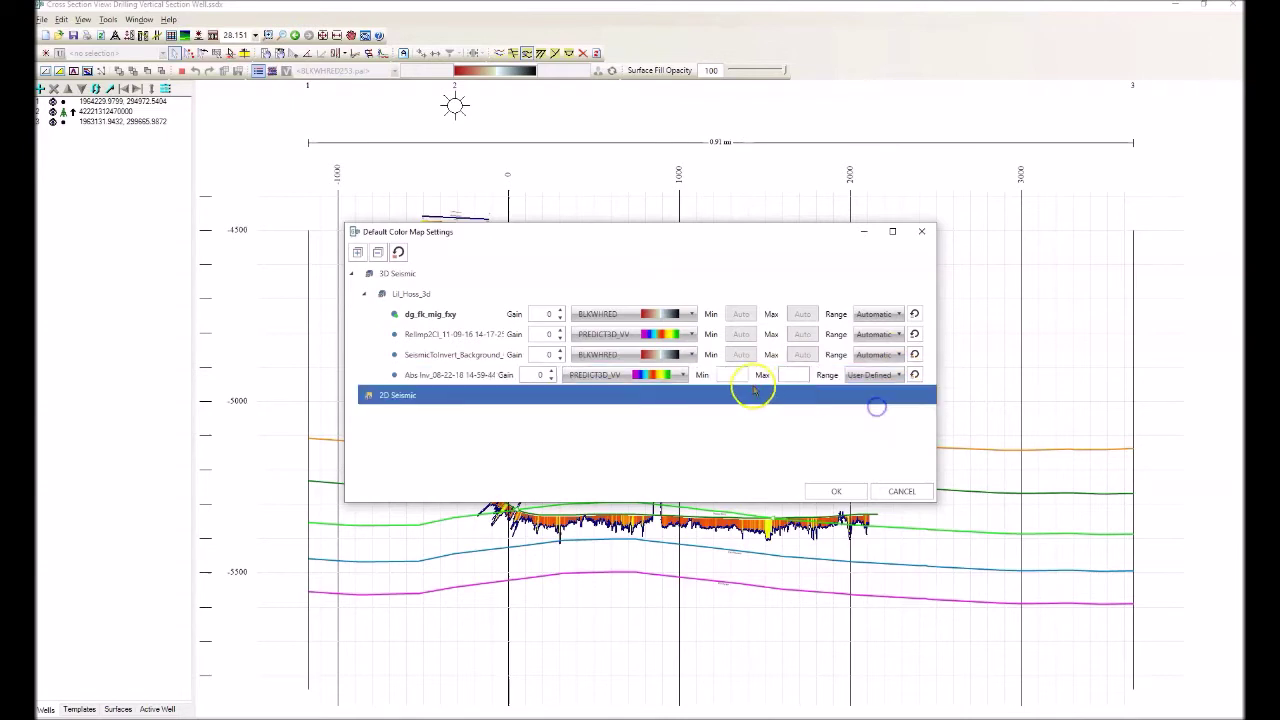
click(734, 374)
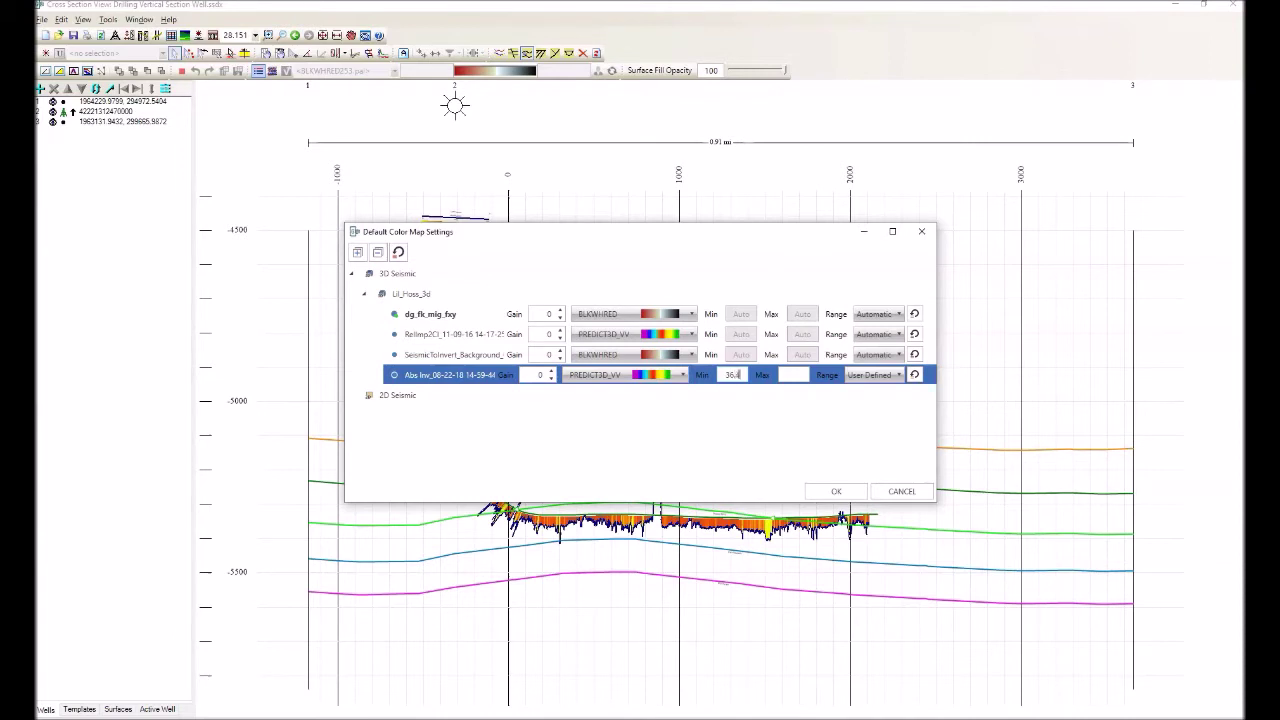
click(809, 401)
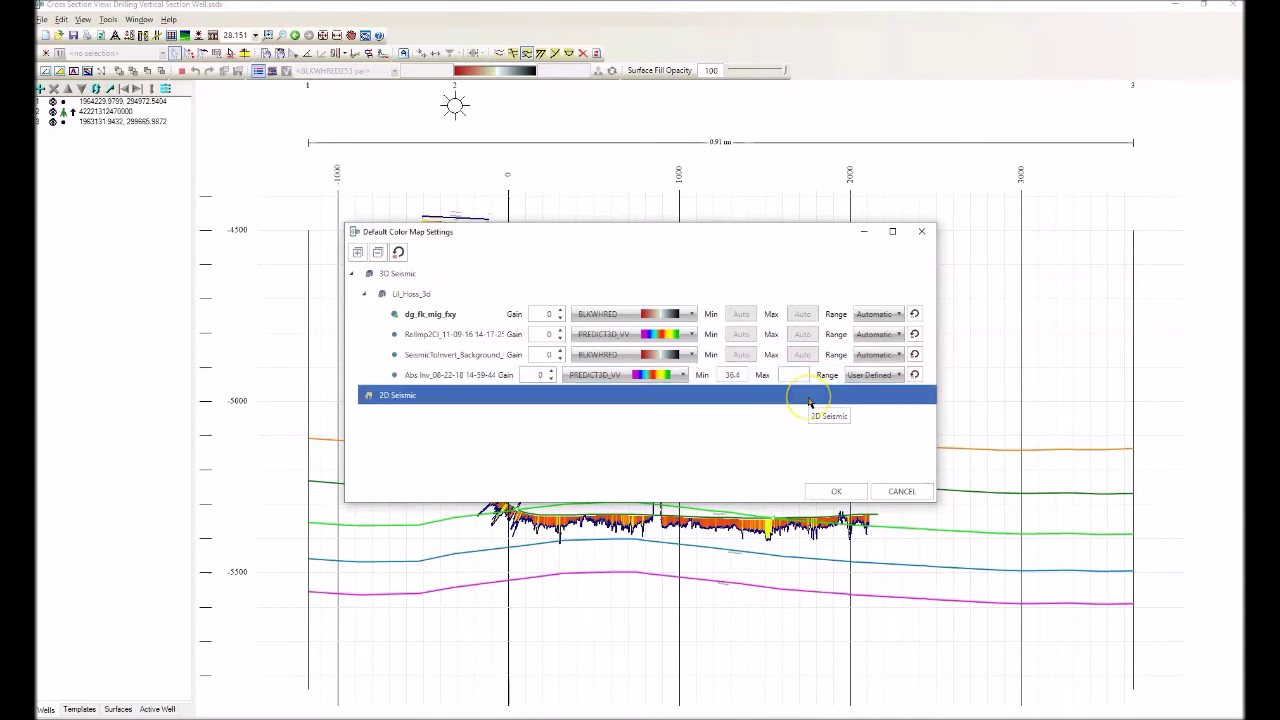
click(845, 491)
Step: Accept the seismic options and display the seismic backdrop behind the horizontal well in the cross section
click(647, 481)
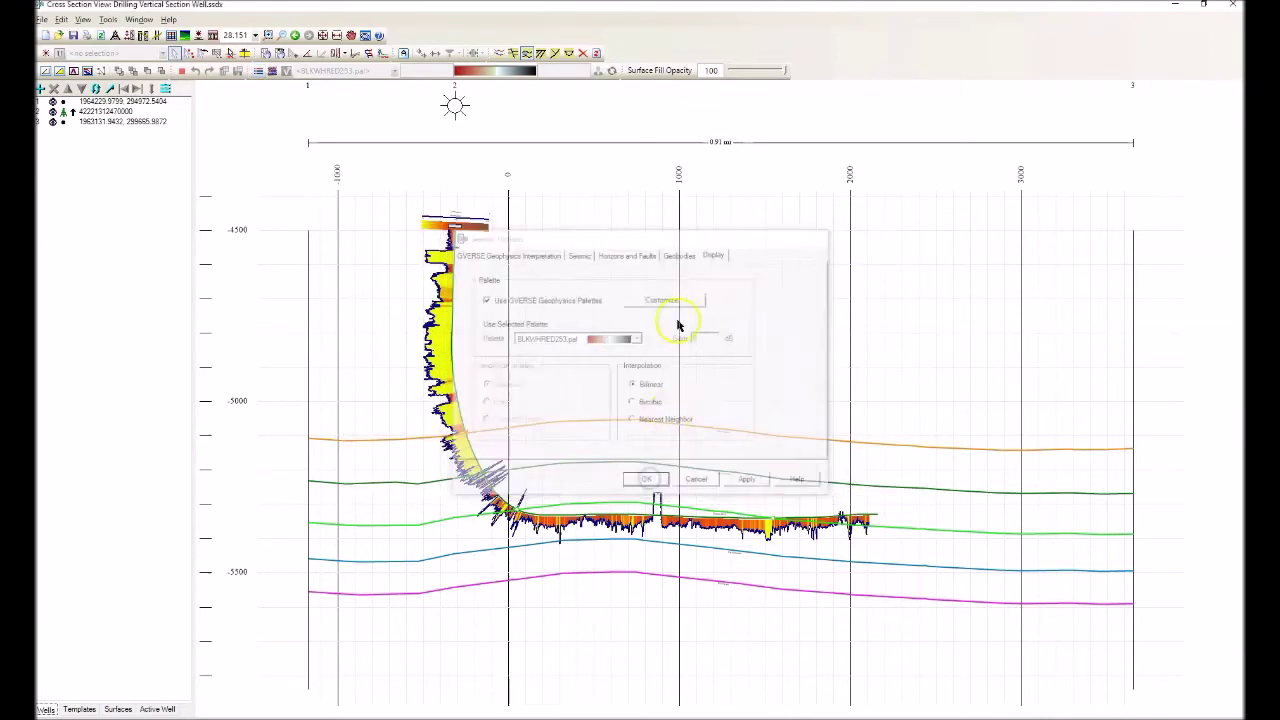
click(257, 74)
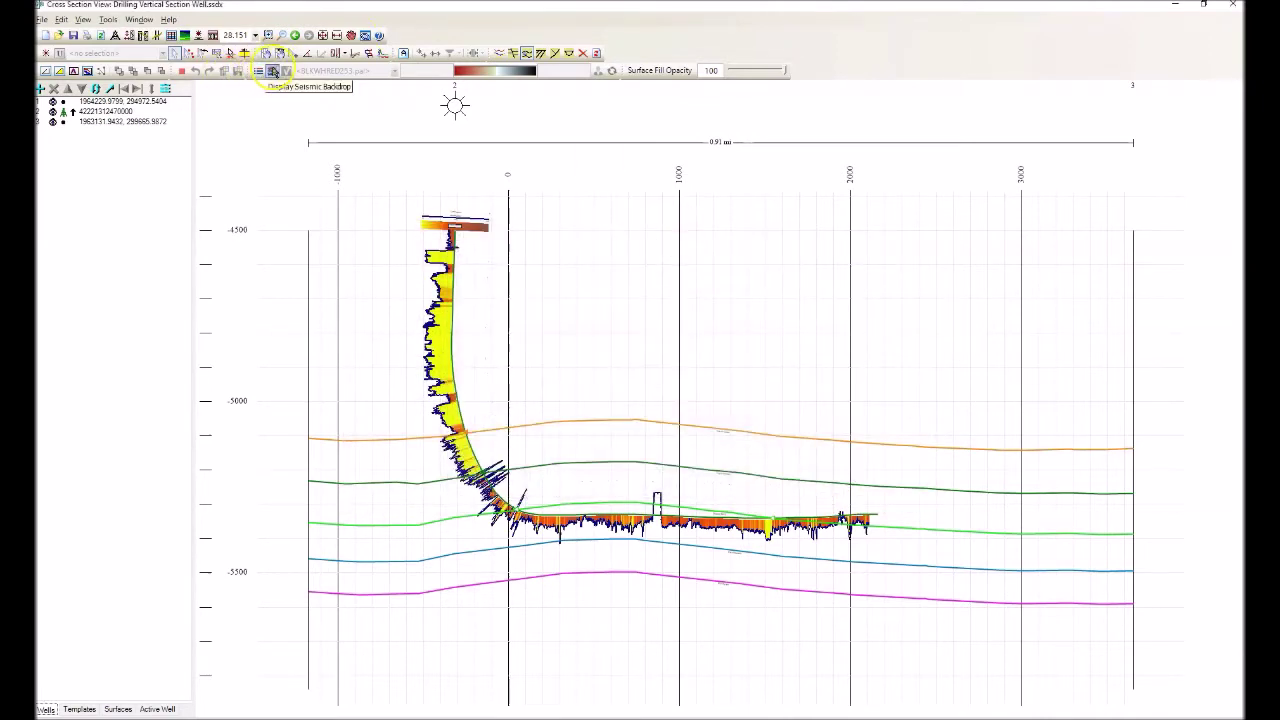
click(748, 371)
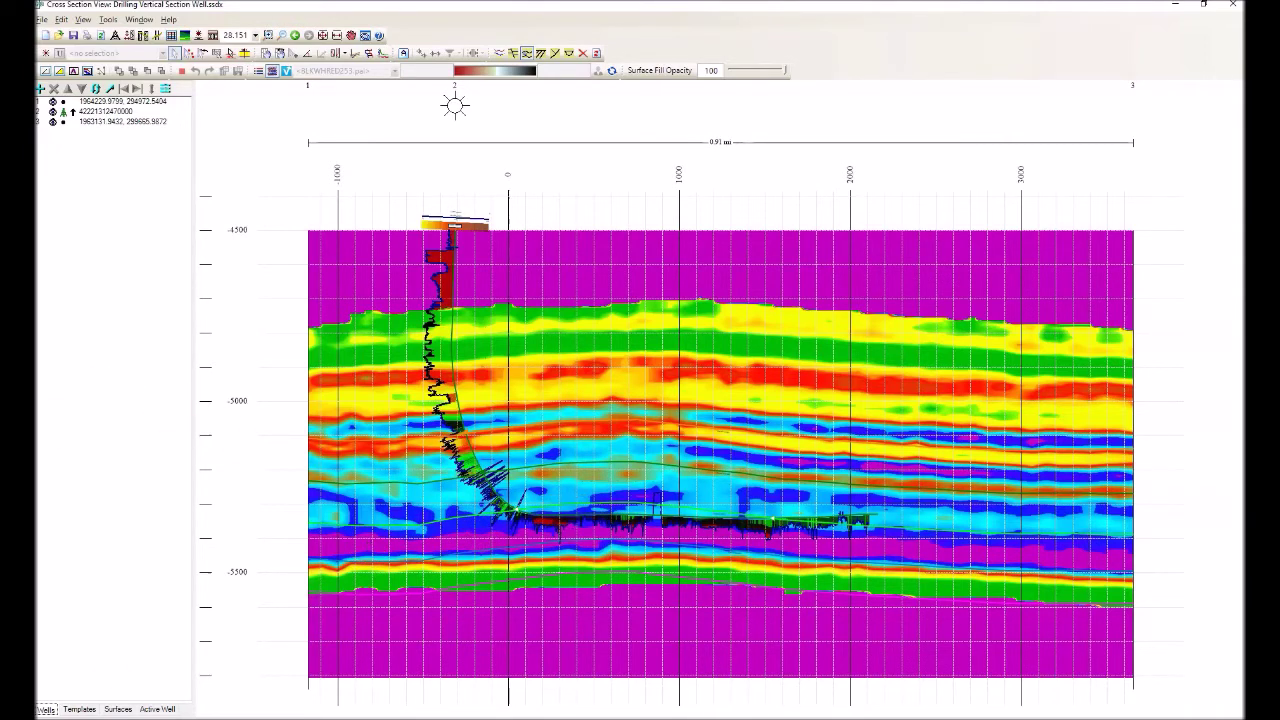
Step: Add the Barnett Shale Geobody from the Bshale seismic interpretation to the cross section's displayed surfaces
click(114, 710)
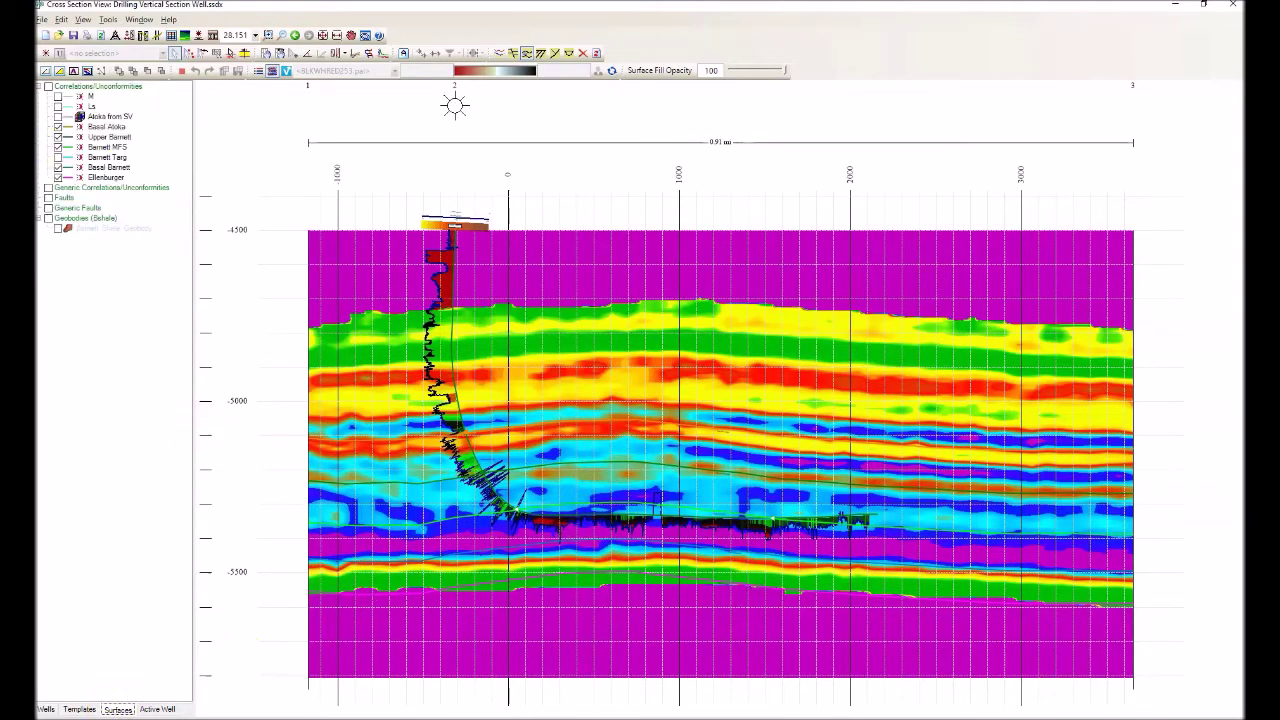
click(81, 219)
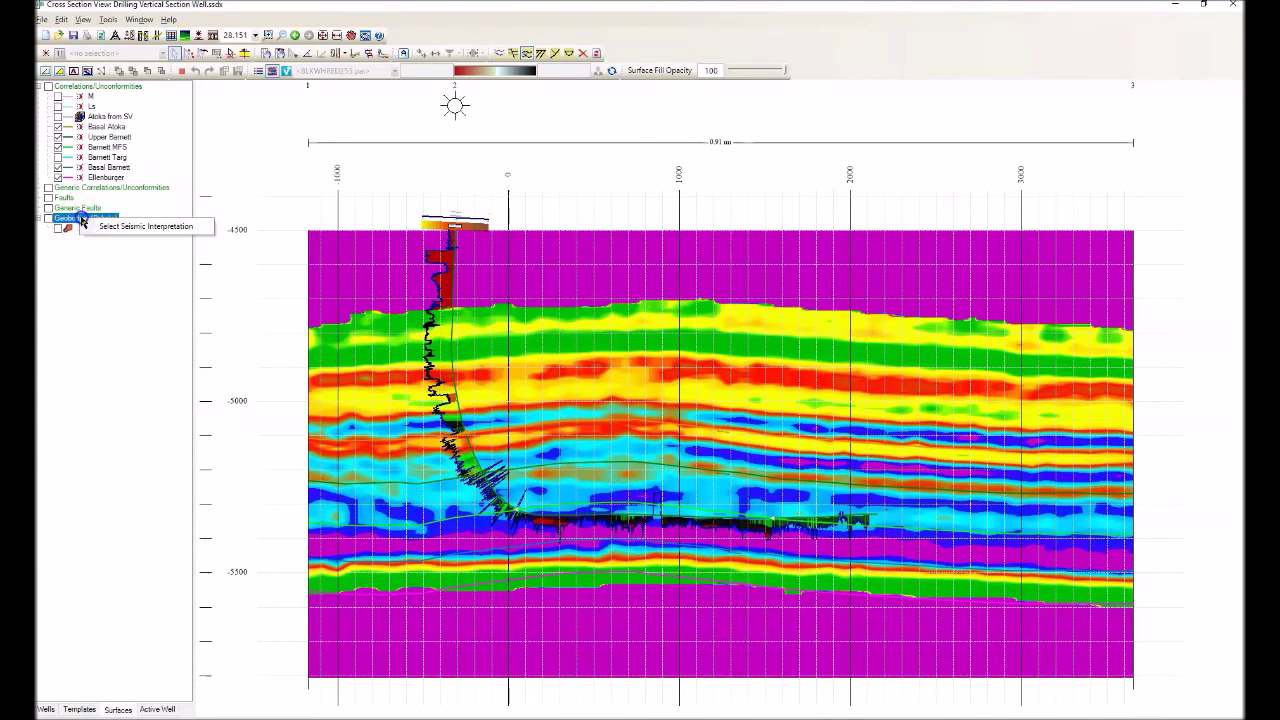
double_click(102, 229)
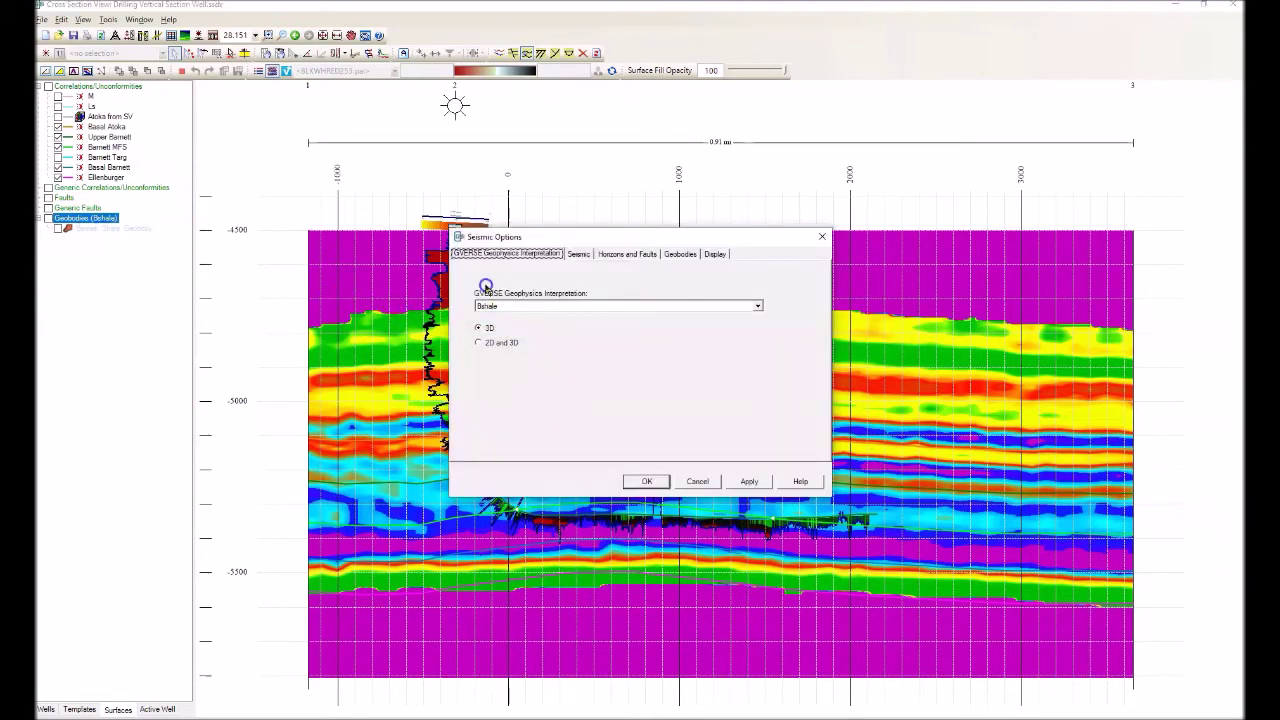
click(665, 255)
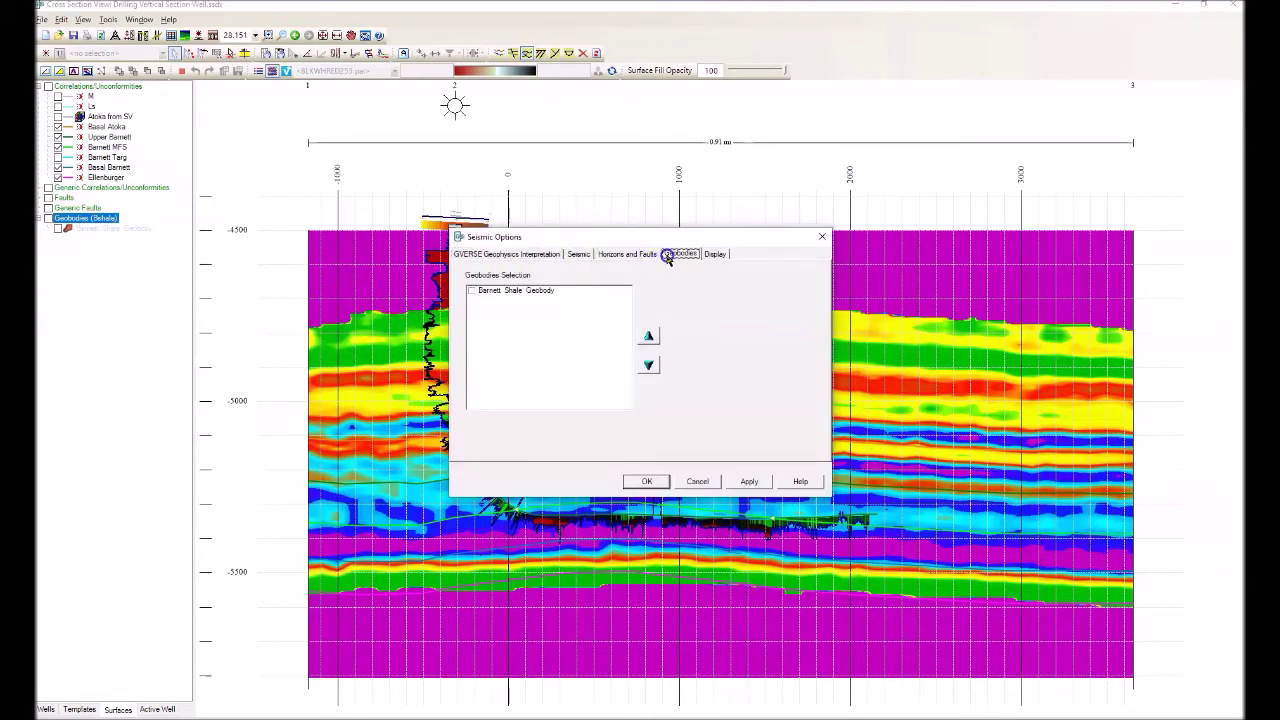
click(472, 291)
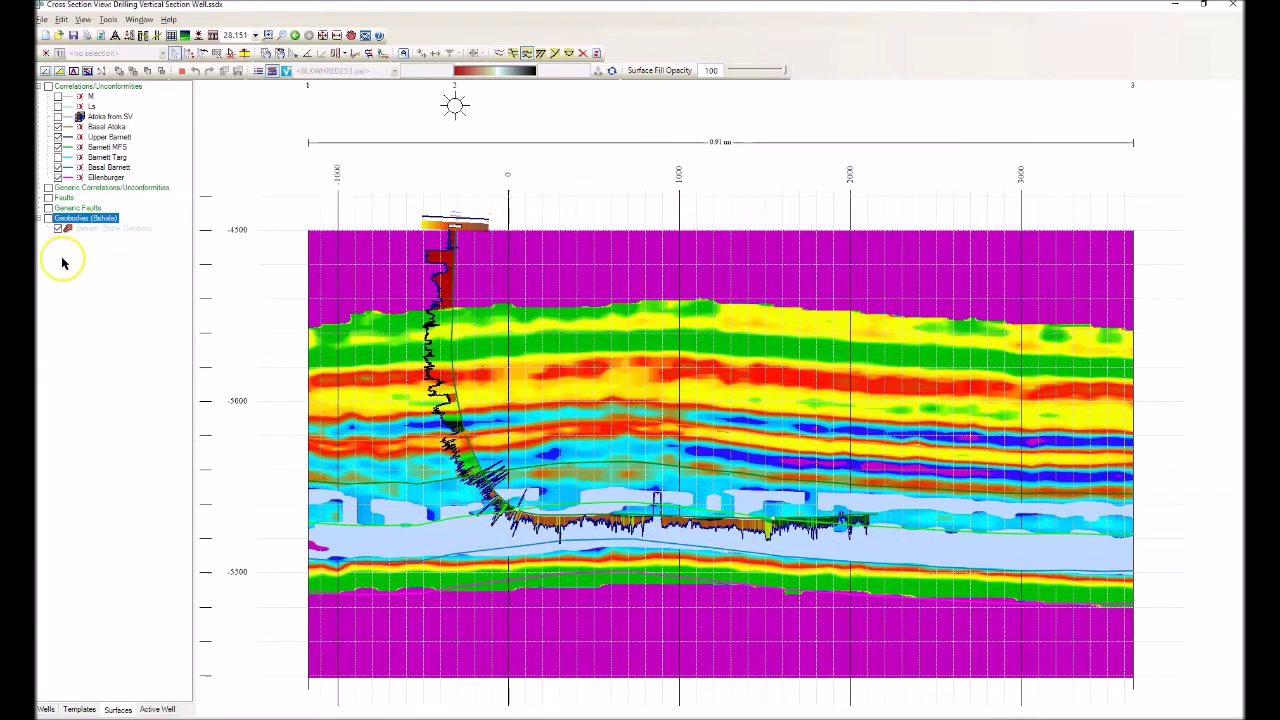
Step: Preview the Barnett Shale Geobody's original fill at 63 opacity and restore its opaque display
click(90, 229)
right_click(91, 230)
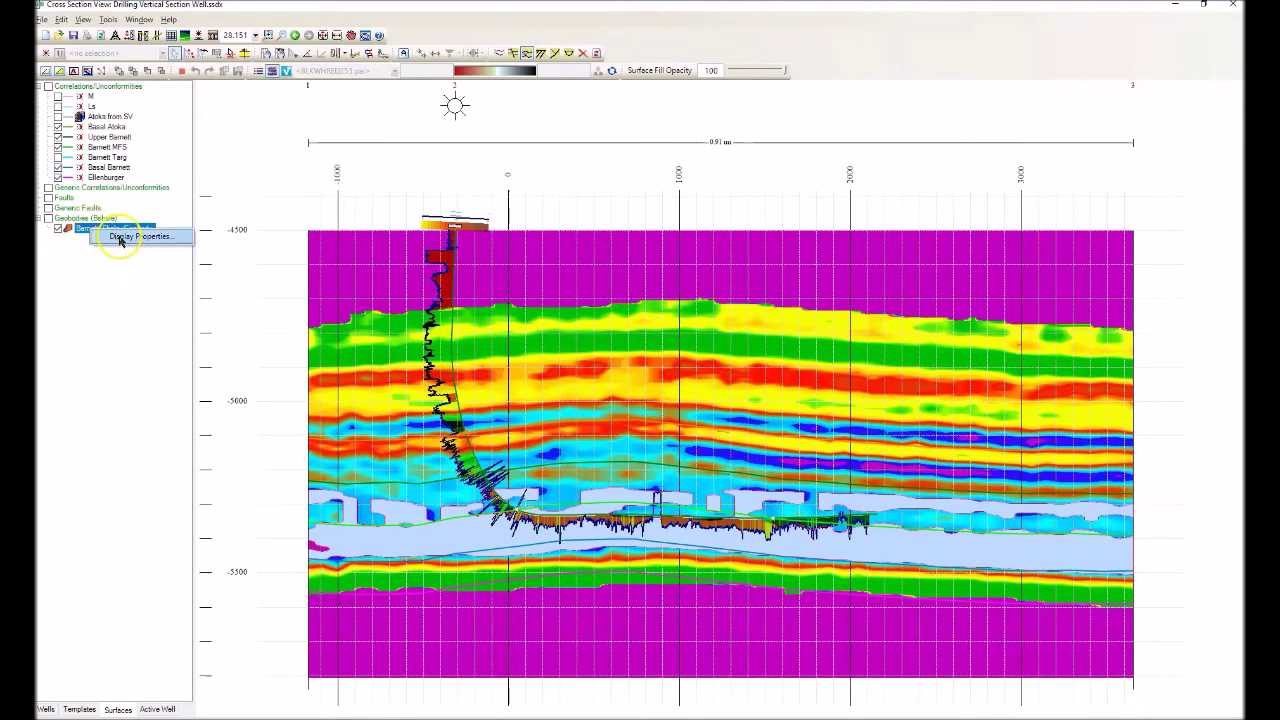
click(135, 236)
drag(717, 383, 684, 380)
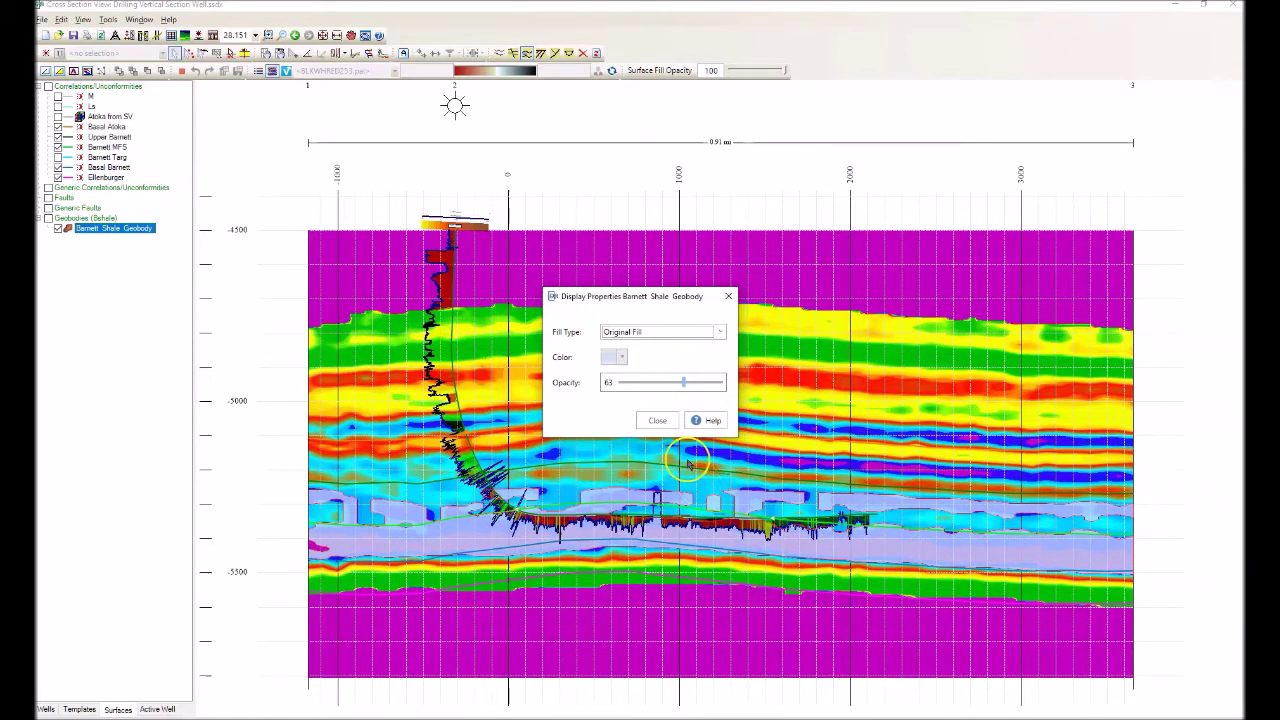
click(683, 384)
click(728, 296)
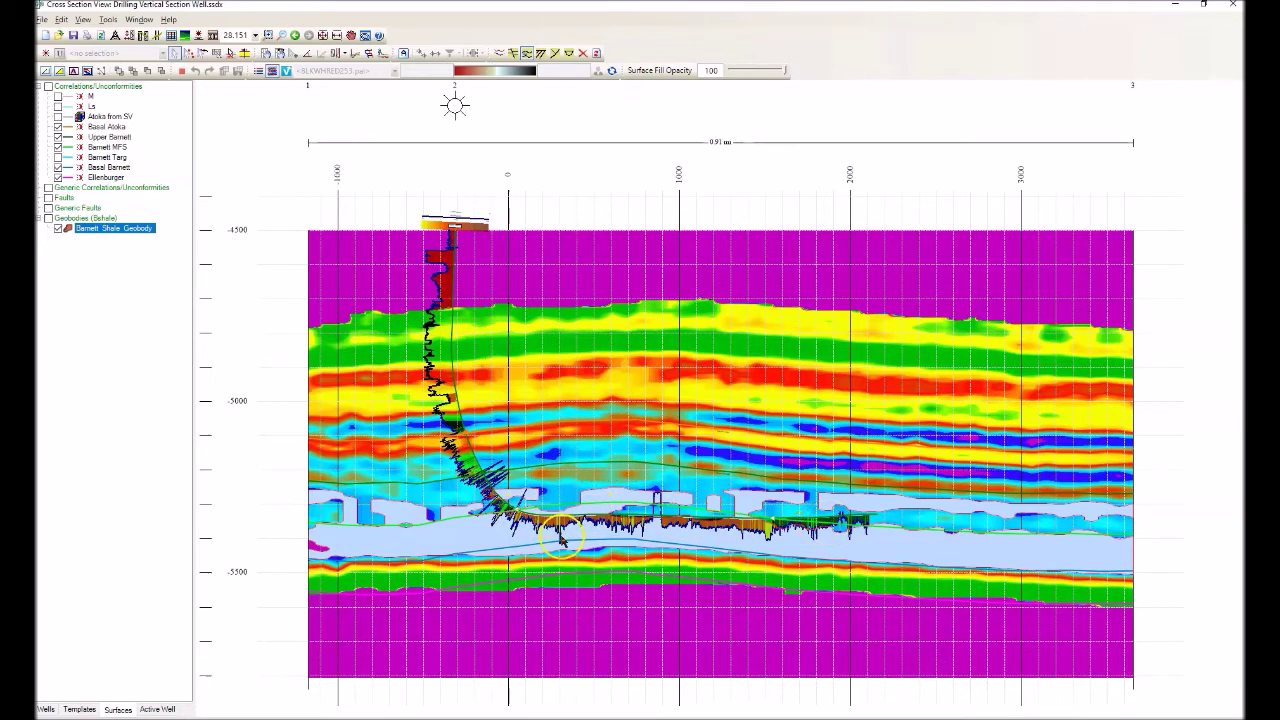
Step: Start the Calculate Cross Section Well(s) in Zone command and view the zones available from thickness maps
right_click(775, 297)
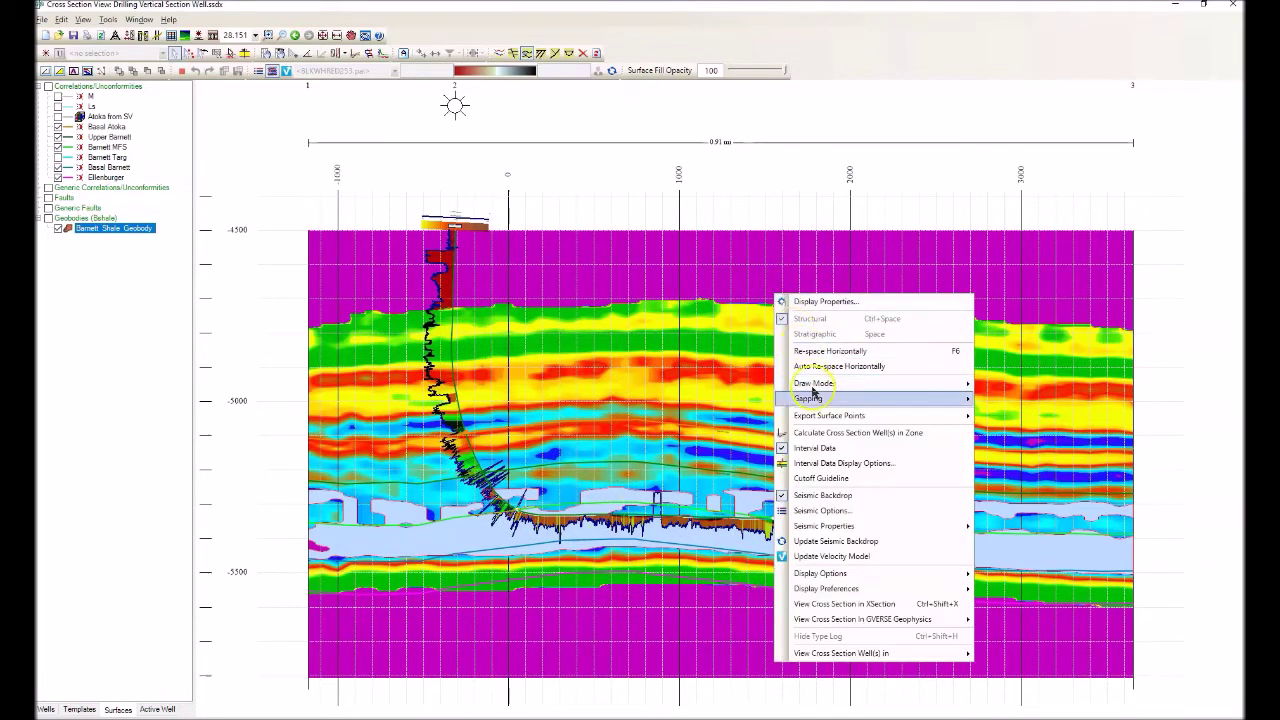
click(866, 433)
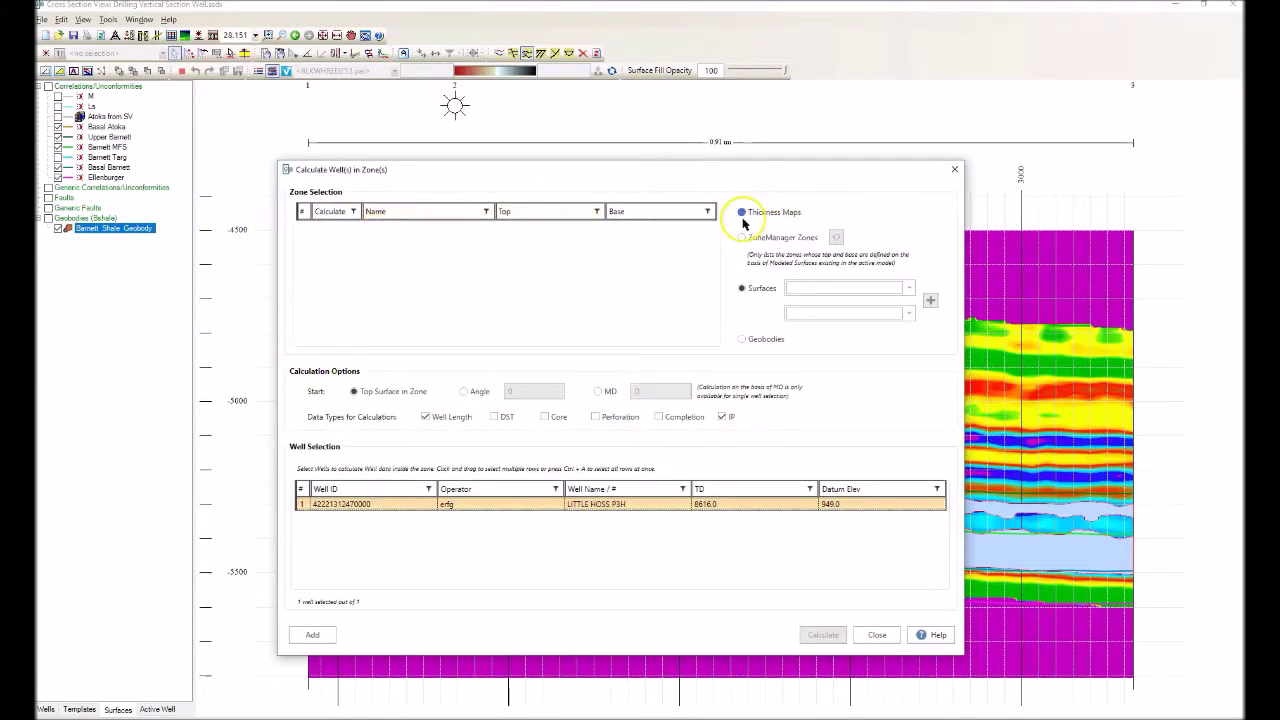
click(741, 213)
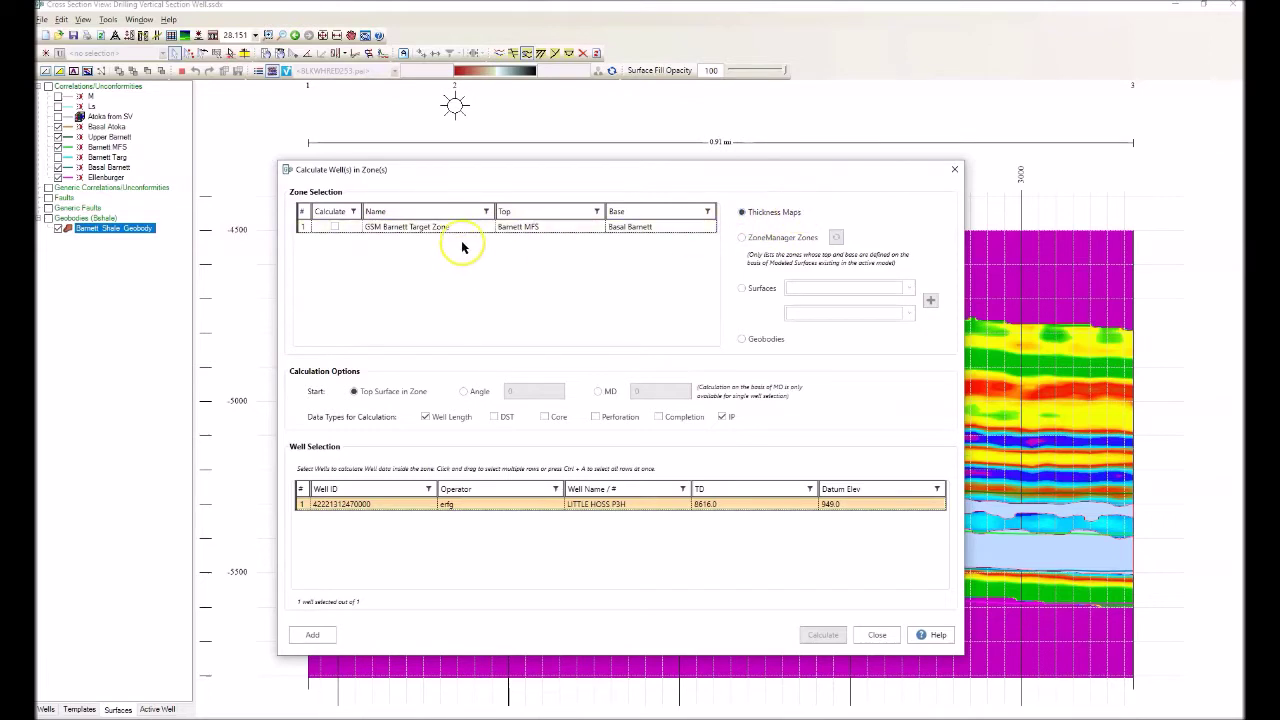
click(522, 236)
Step: Review the Barnett zones available from ZoneManager for the well-in-zone calculation, with their top and base surfaces
click(741, 238)
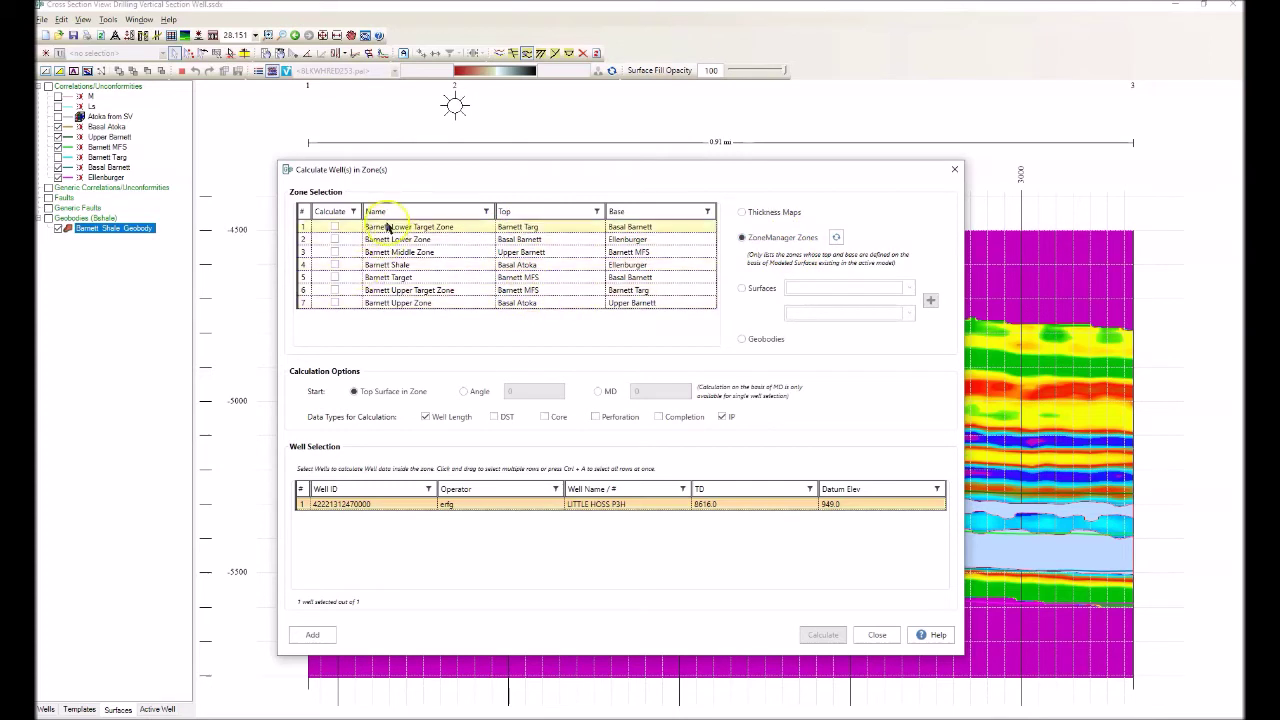
click(422, 240)
click(375, 290)
click(380, 243)
click(384, 302)
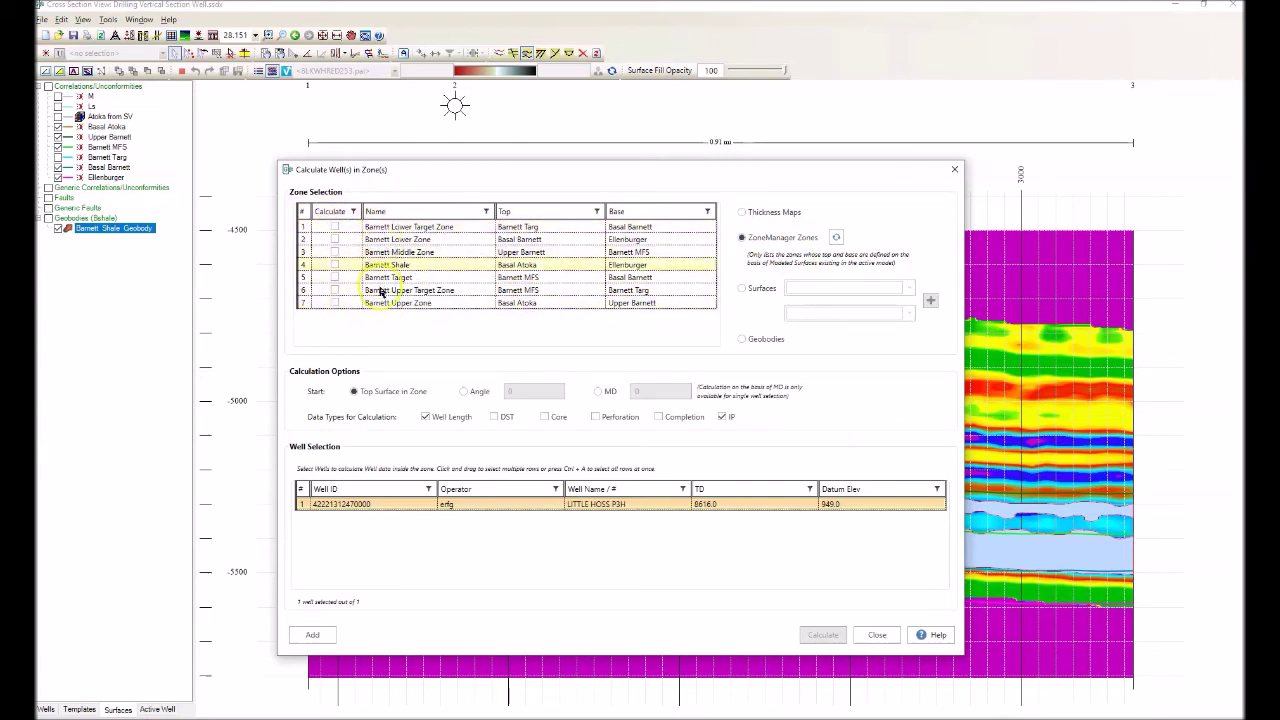
Step: Check which surfaces can be chosen as top and base for a custom calculation zone
click(741, 289)
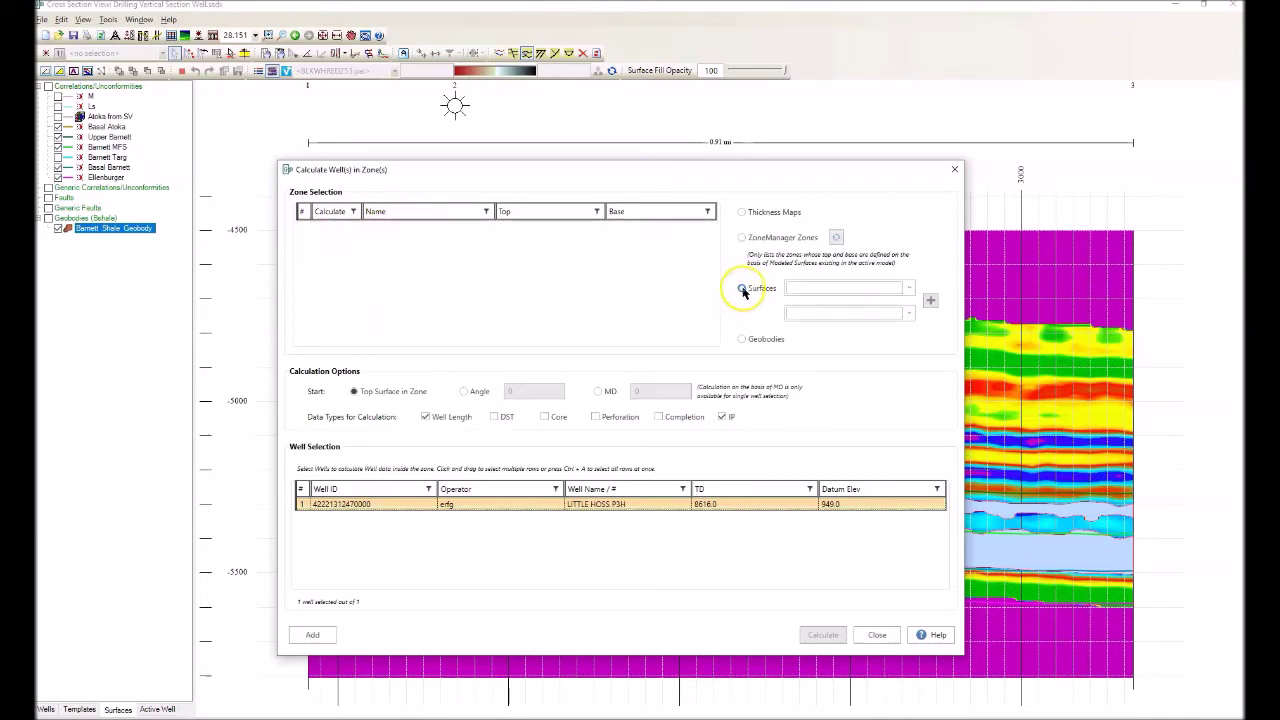
click(907, 288)
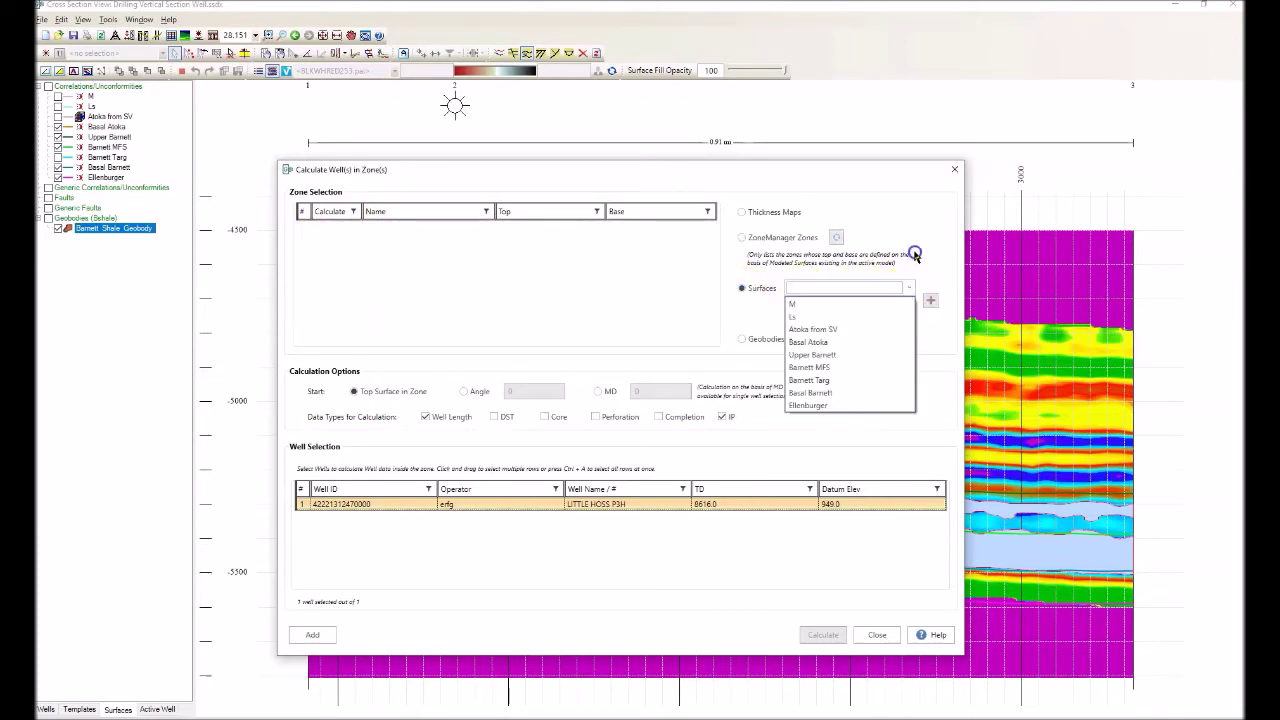
click(908, 257)
click(910, 314)
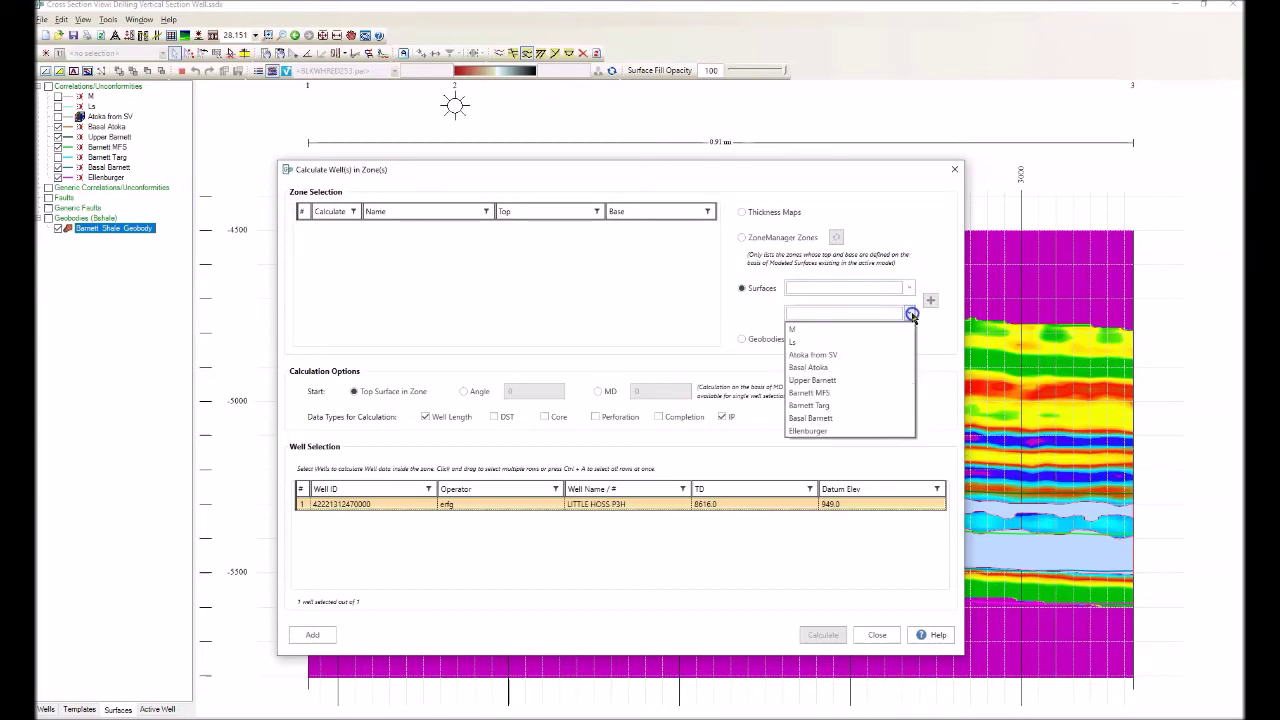
click(928, 252)
Step: Select the Barnett Shale Geobody as the geobody zone and calculate the well's length and IP within it
click(753, 340)
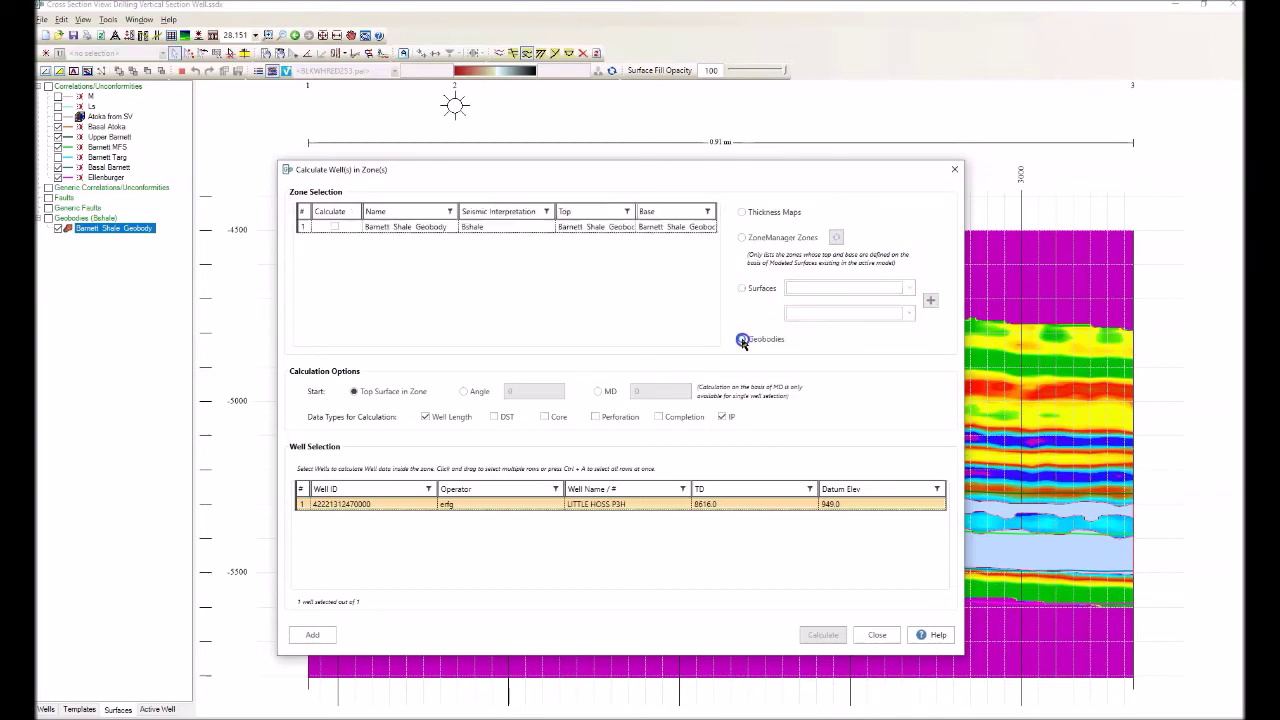
click(339, 231)
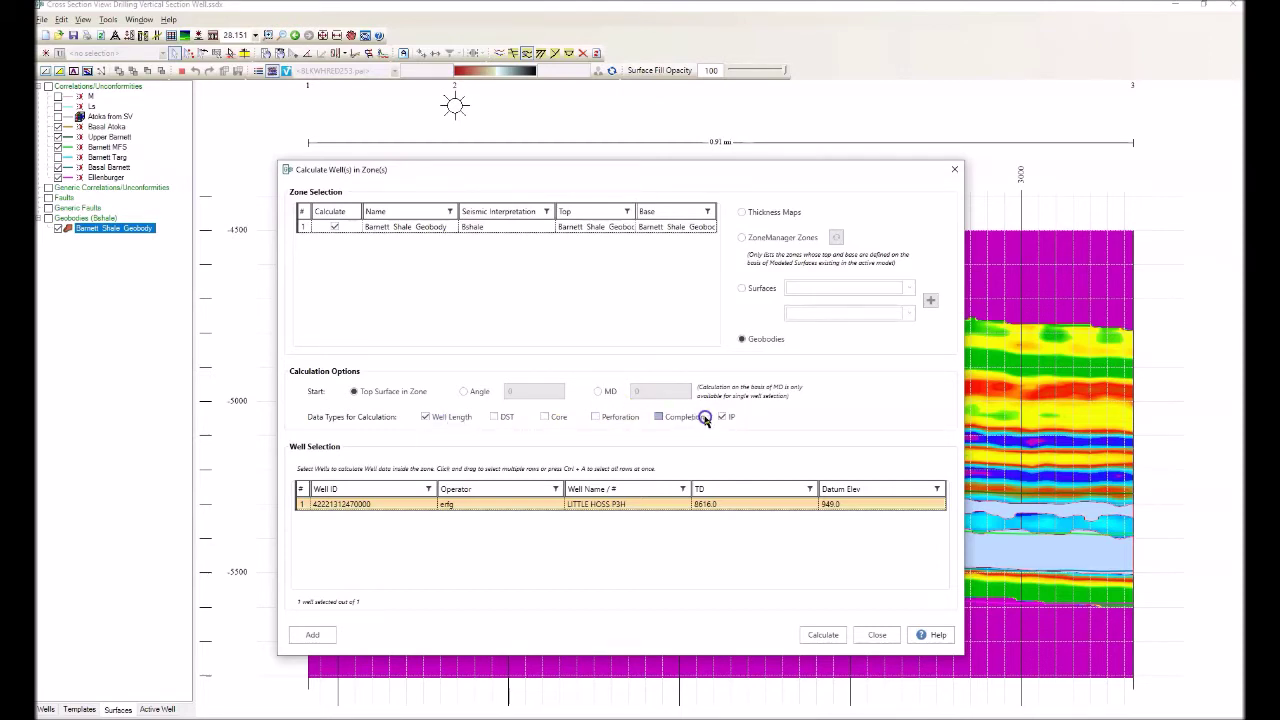
click(823, 638)
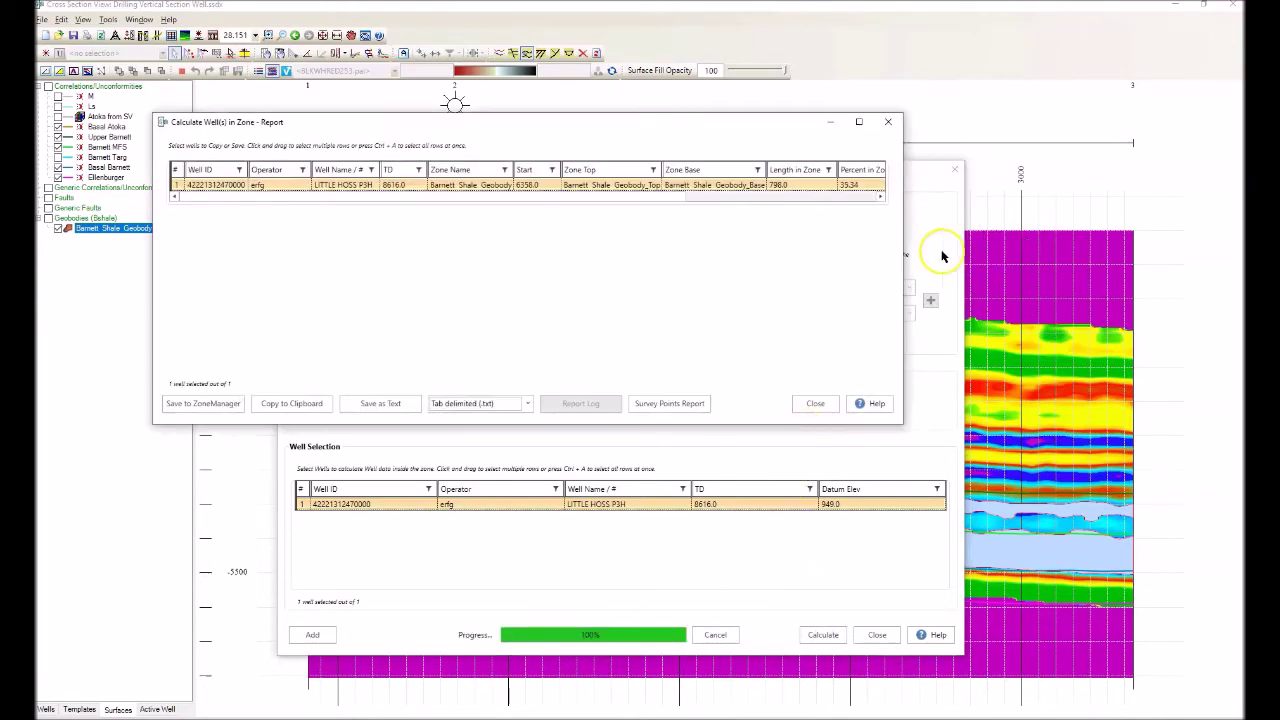
Step: Widen the well-in-zone report to show all its columns and examine the available text export formats
drag(903, 270, 1170, 266)
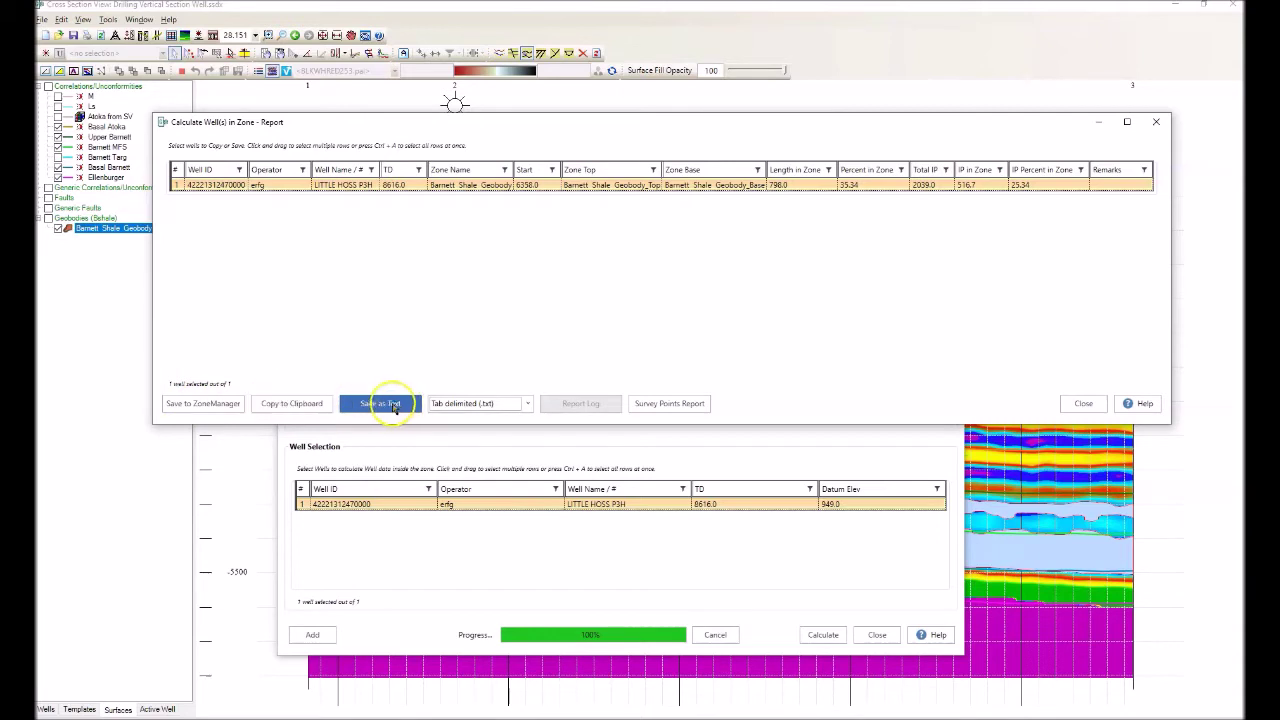
click(527, 404)
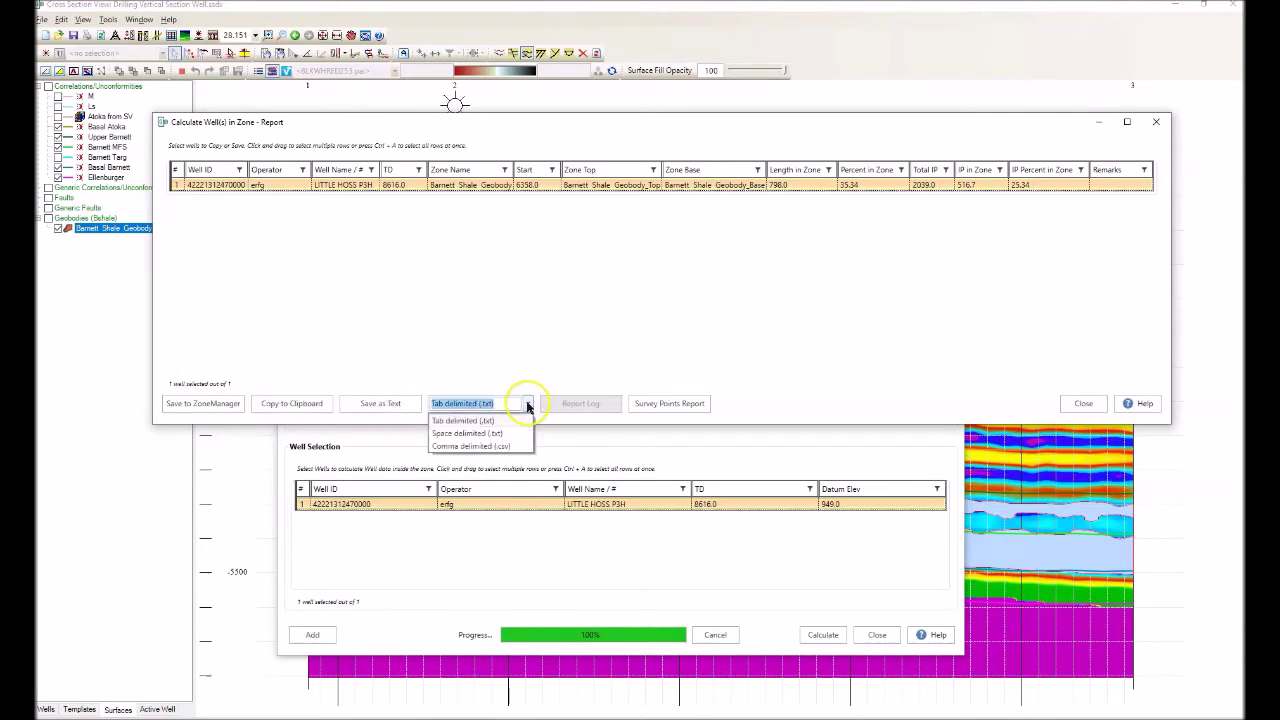
click(657, 337)
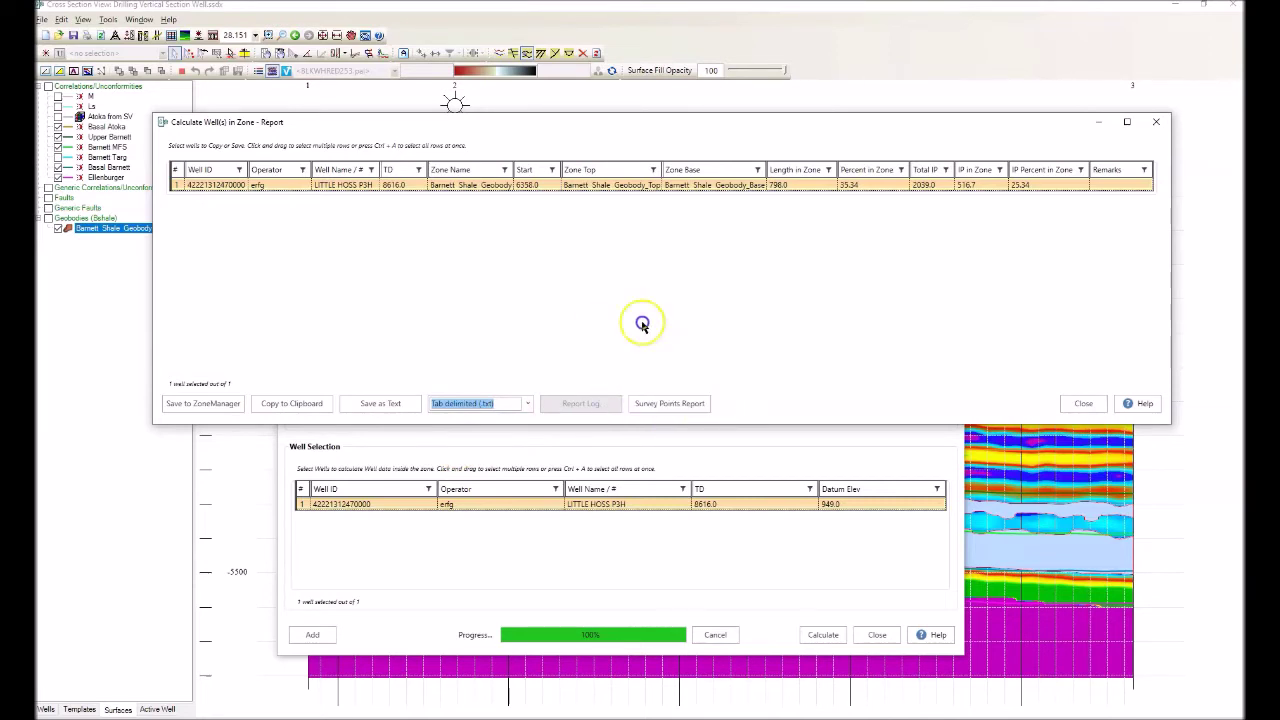
Step: Open the survey points report for the well in zone, widen it to show every column, and check its text export formats
click(681, 404)
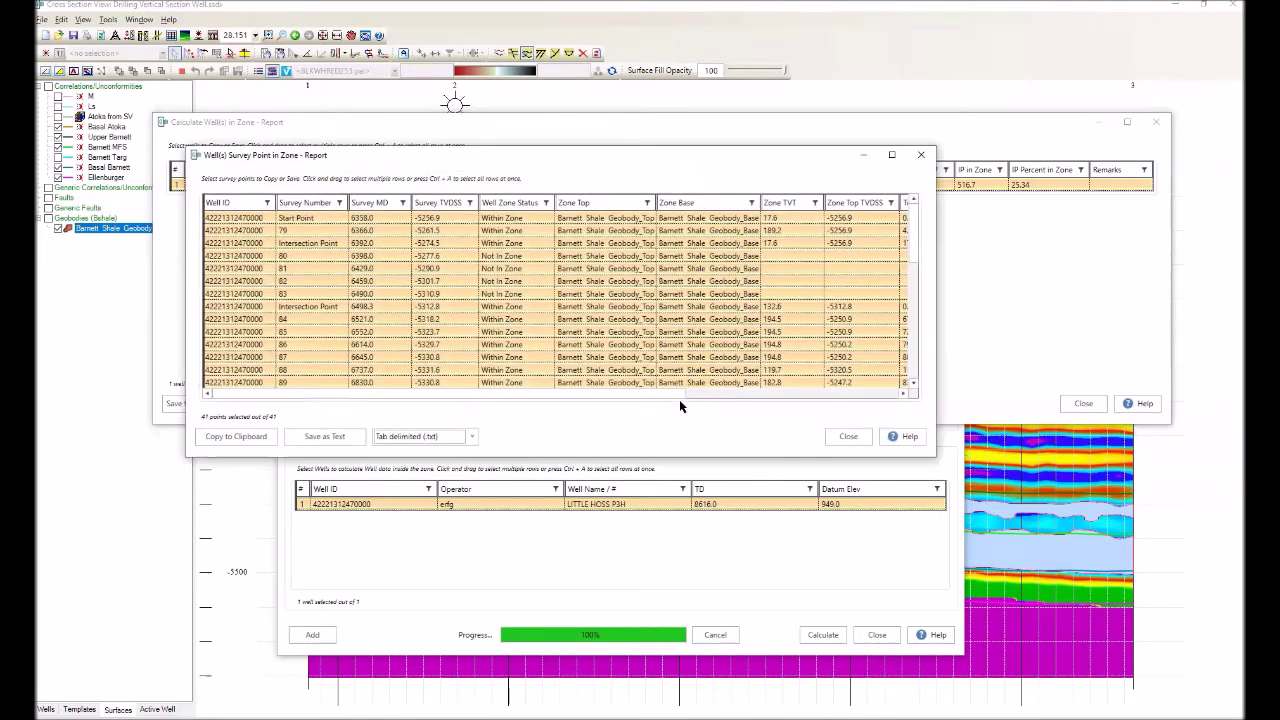
drag(712, 160, 603, 108)
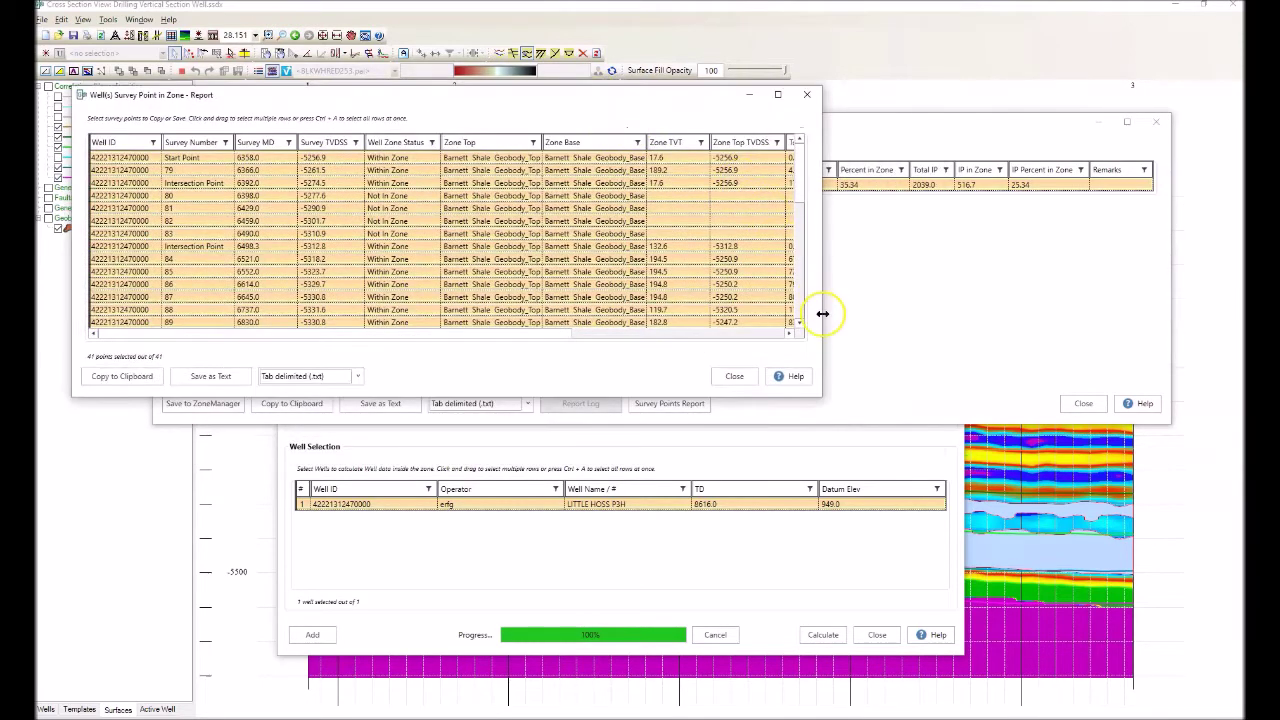
drag(826, 340, 1244, 340)
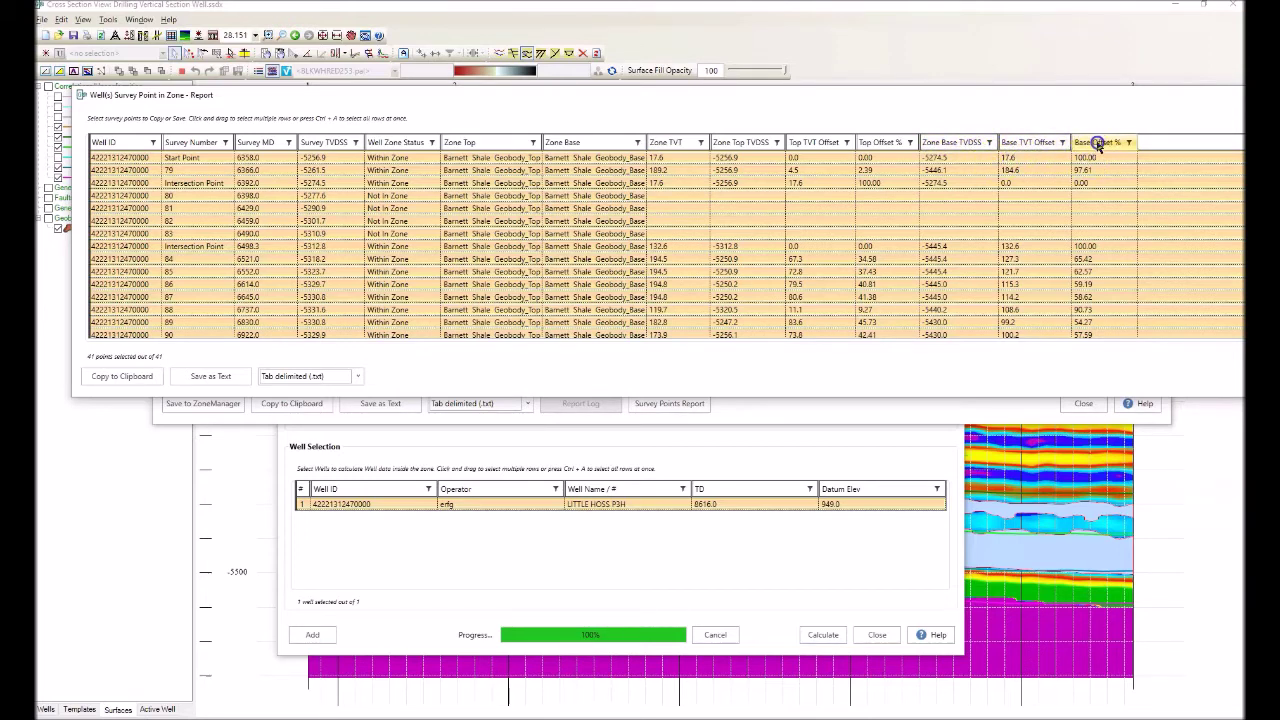
click(185, 384)
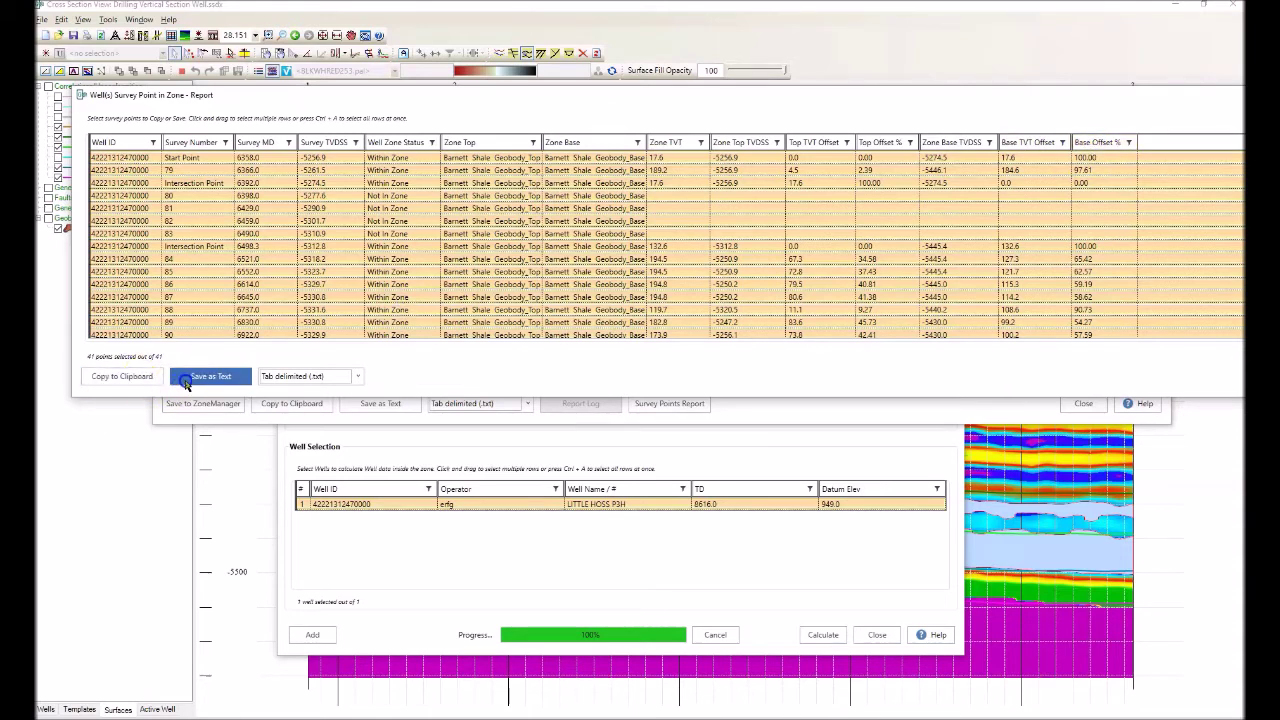
click(357, 376)
click(386, 376)
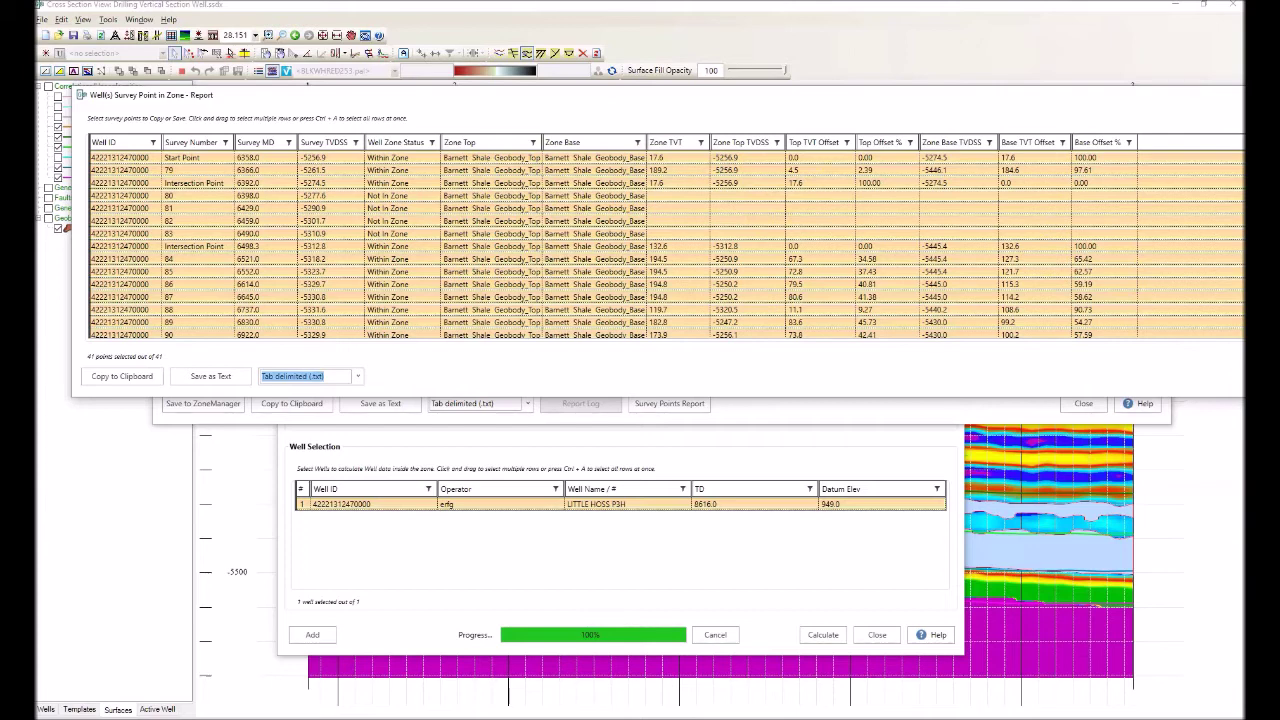
Step: Close both reports and the well-in-zone calculation, and return from the cross section to the geomodel's map view
key(Escape)
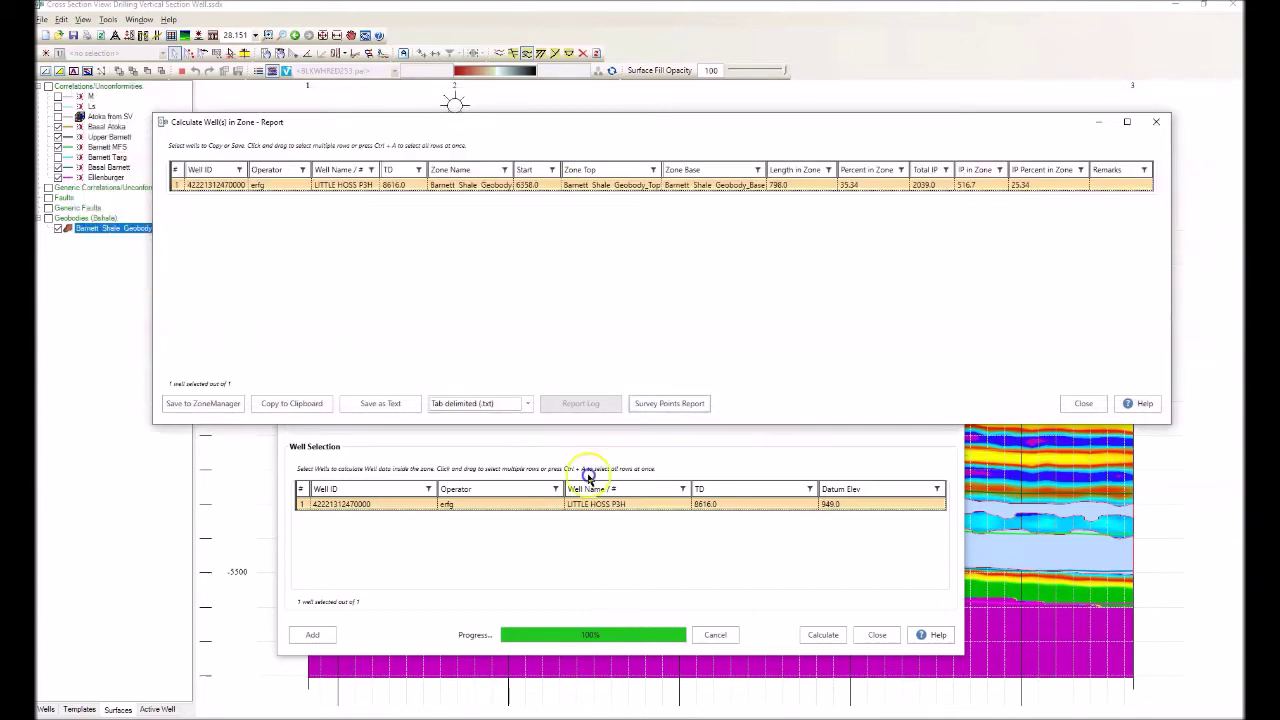
click(1082, 403)
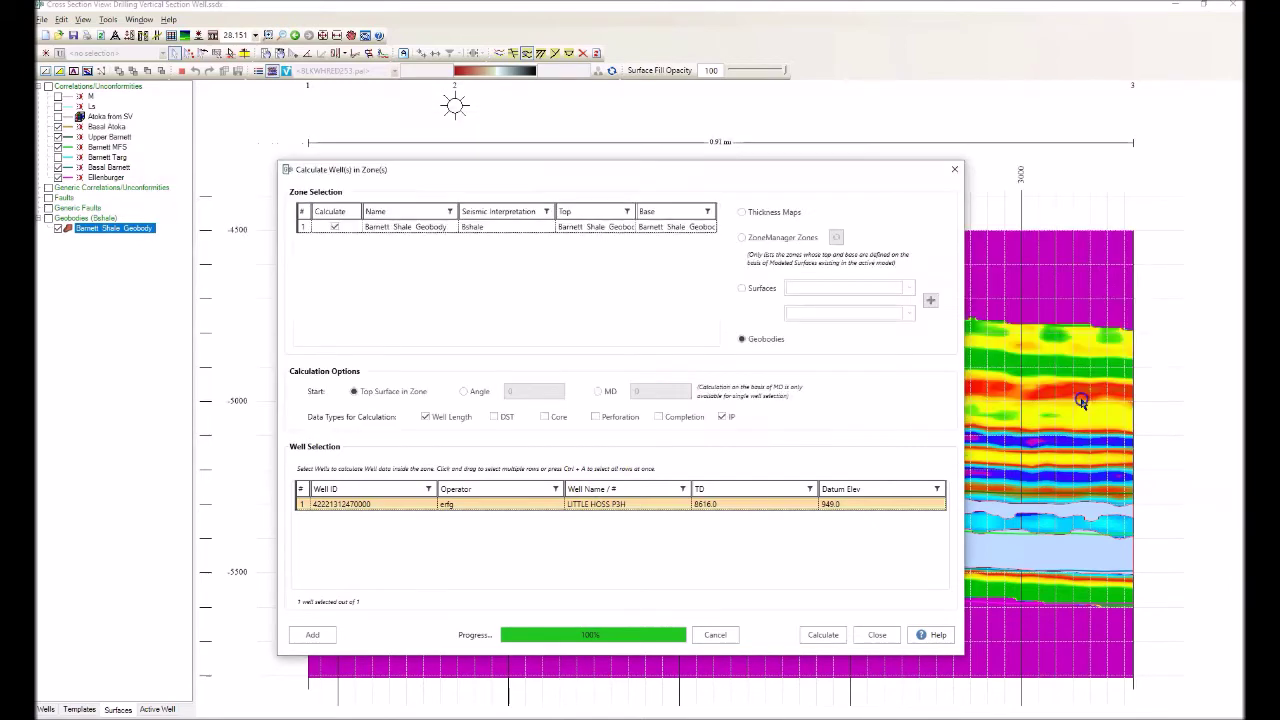
click(874, 635)
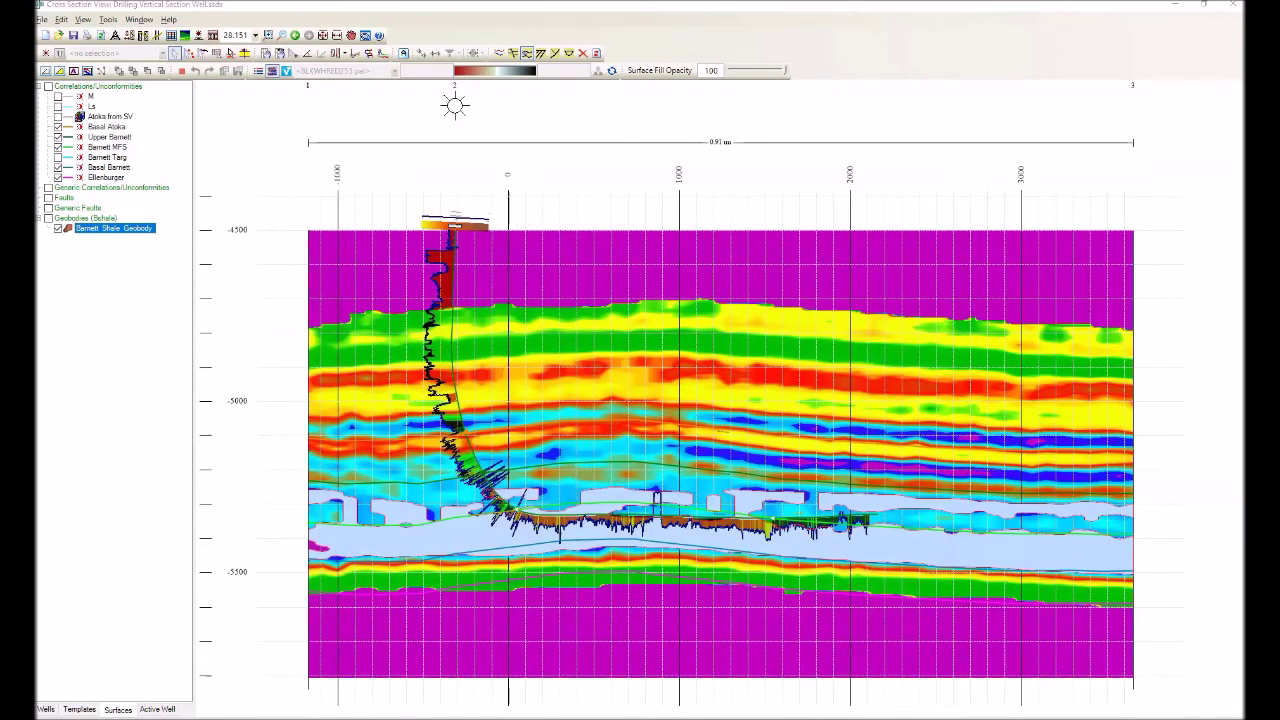
click(365, 35)
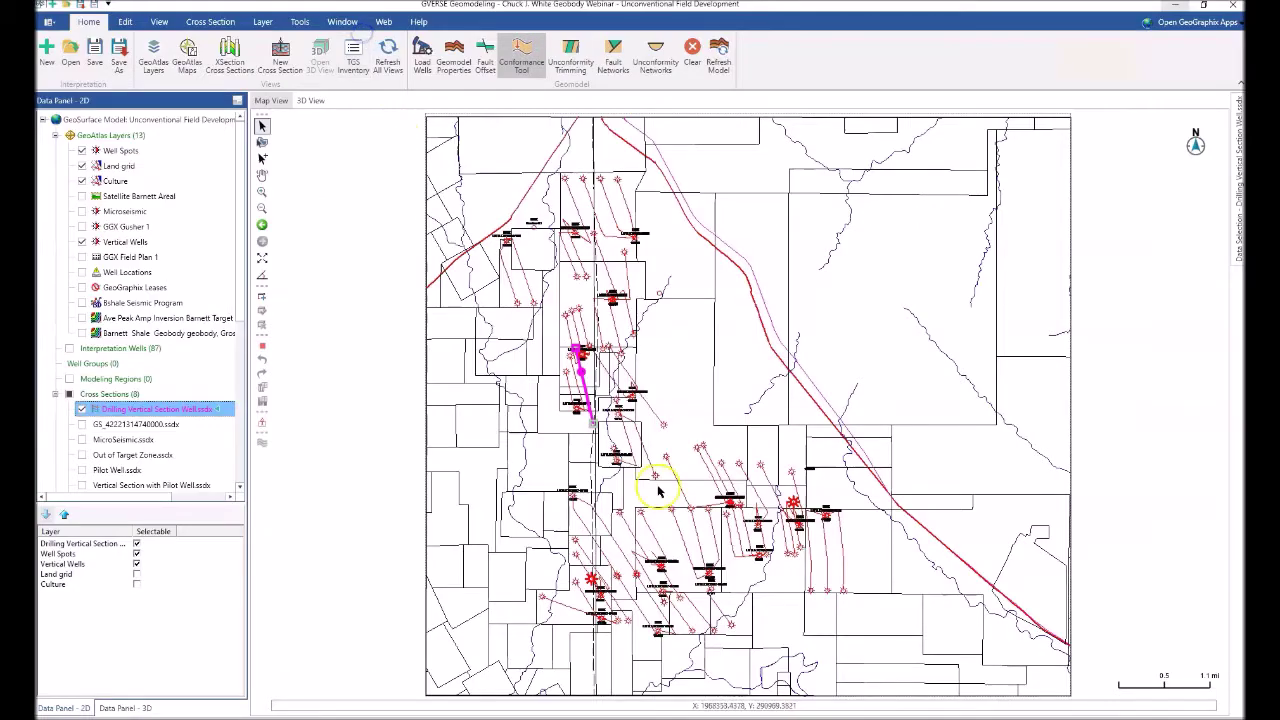
Step: Select all the wells on the map and put them in a new well group named Barnett Shale Wells
drag(472, 148, 892, 645)
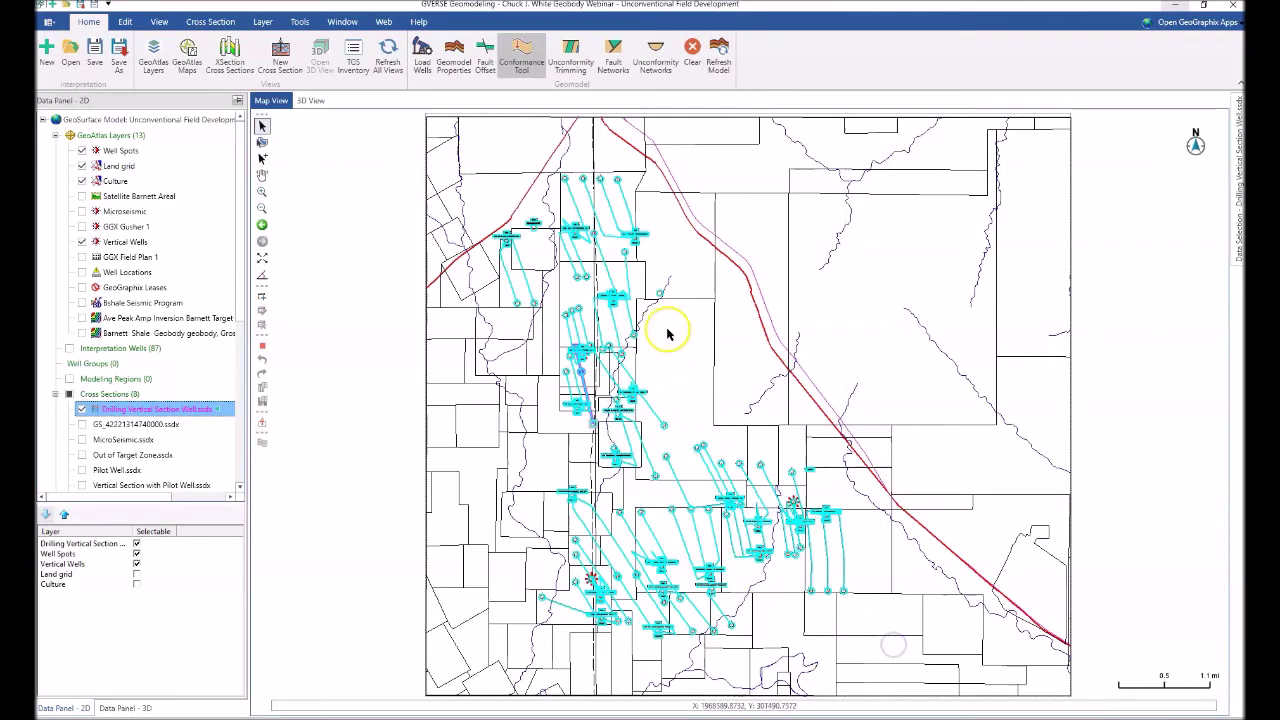
right_click(666, 324)
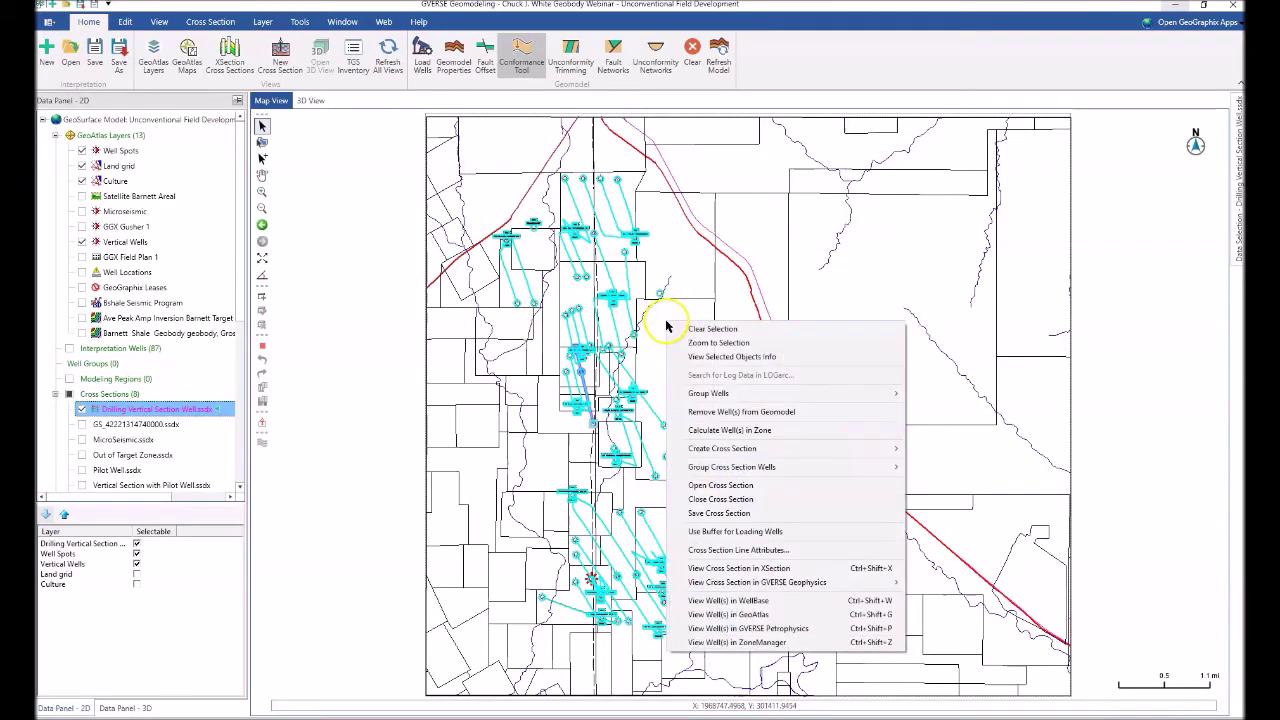
mouse_move(745, 388)
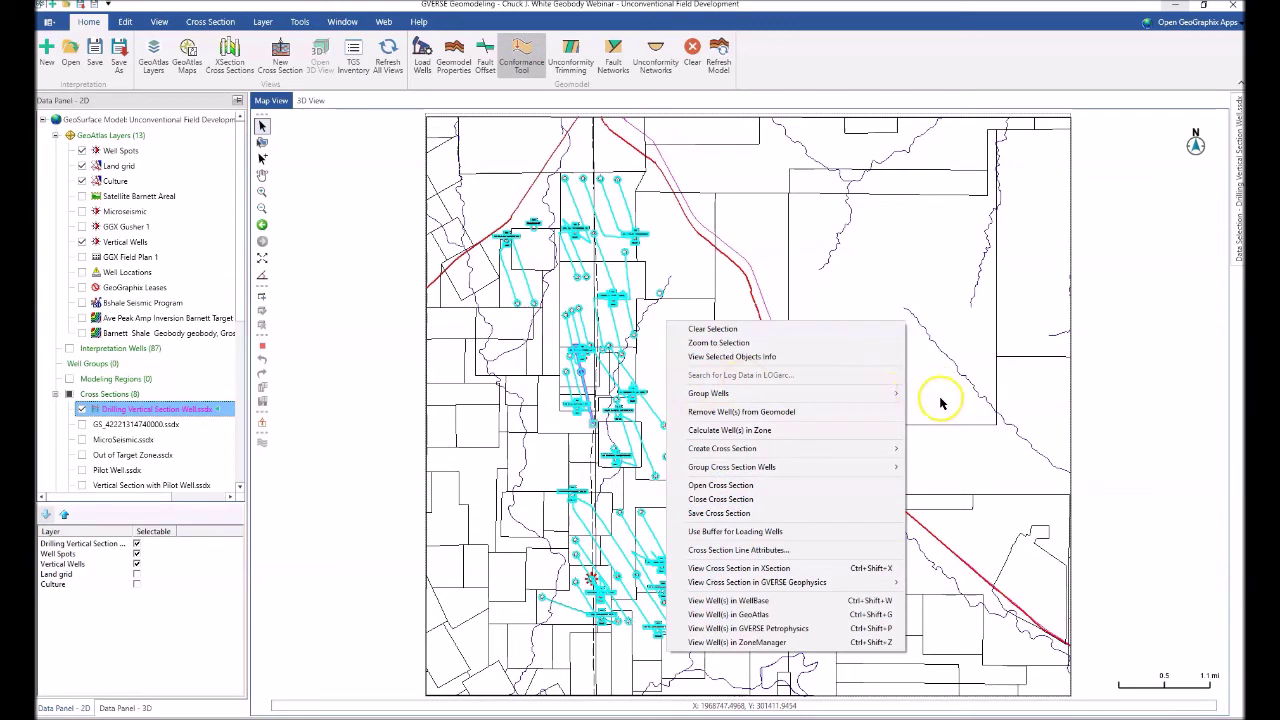
mouse_move(880, 394)
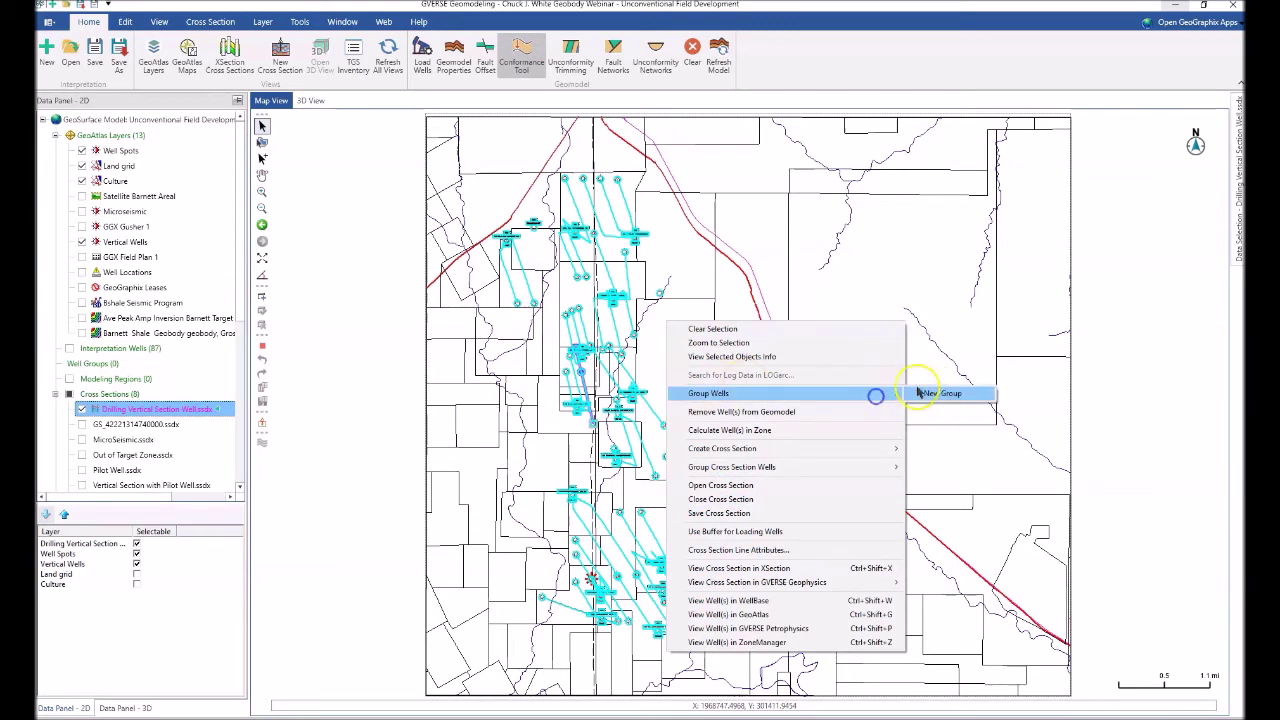
click(937, 394)
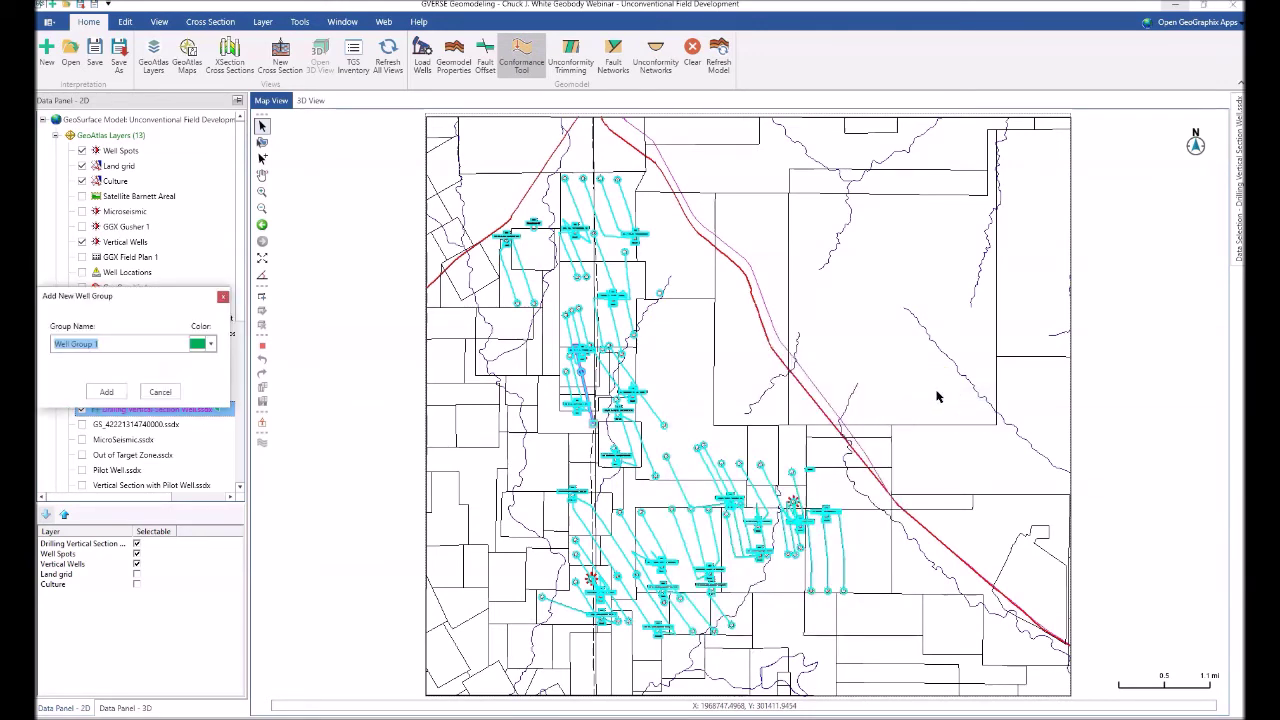
text(Barnett Shale Wells)
click(106, 390)
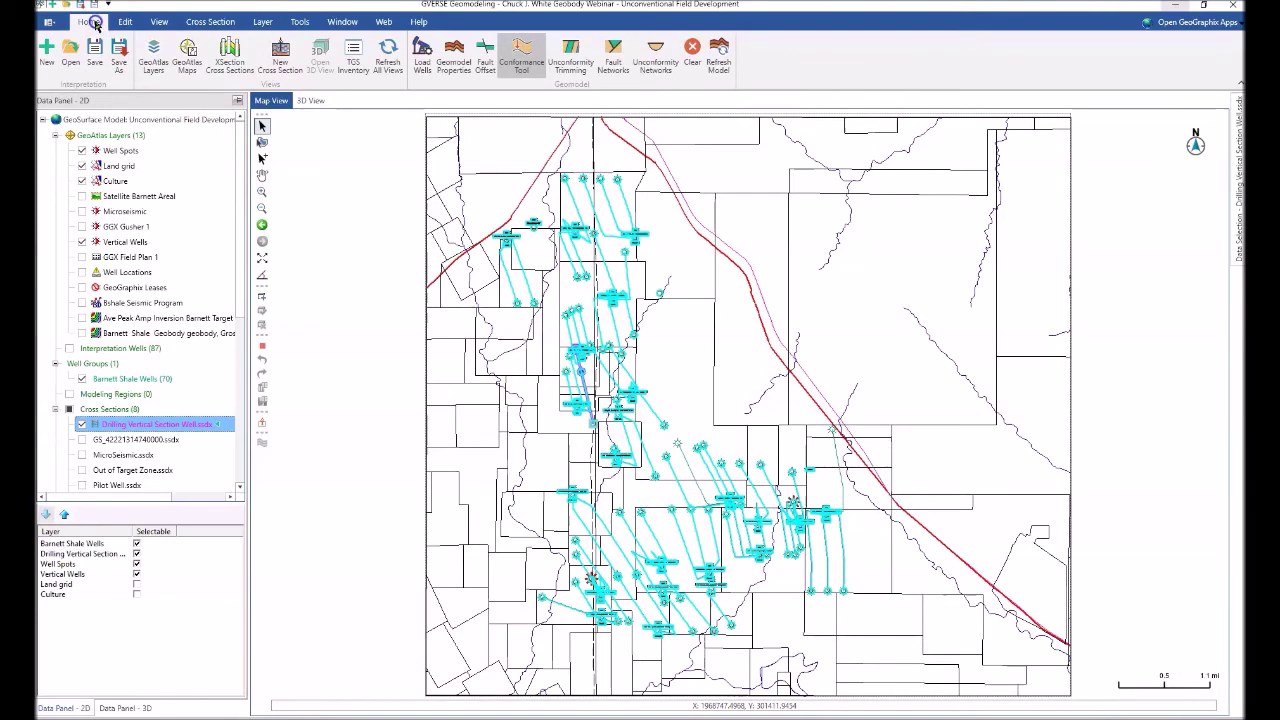
Step: Add the Barnett Shale Geobody from the Bshale interpretation to the 3D view with the grouped wells
click(299, 102)
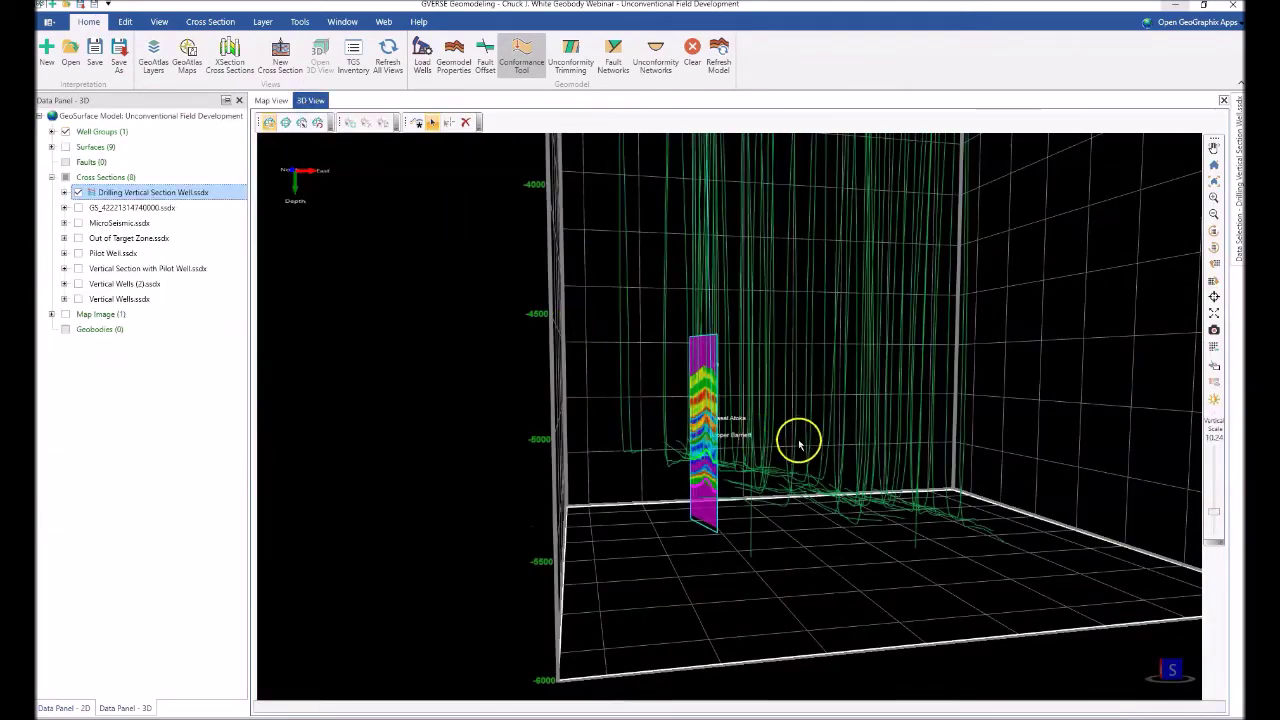
middle_drag(799, 443, 723, 477)
middle_drag(839, 487, 800, 478)
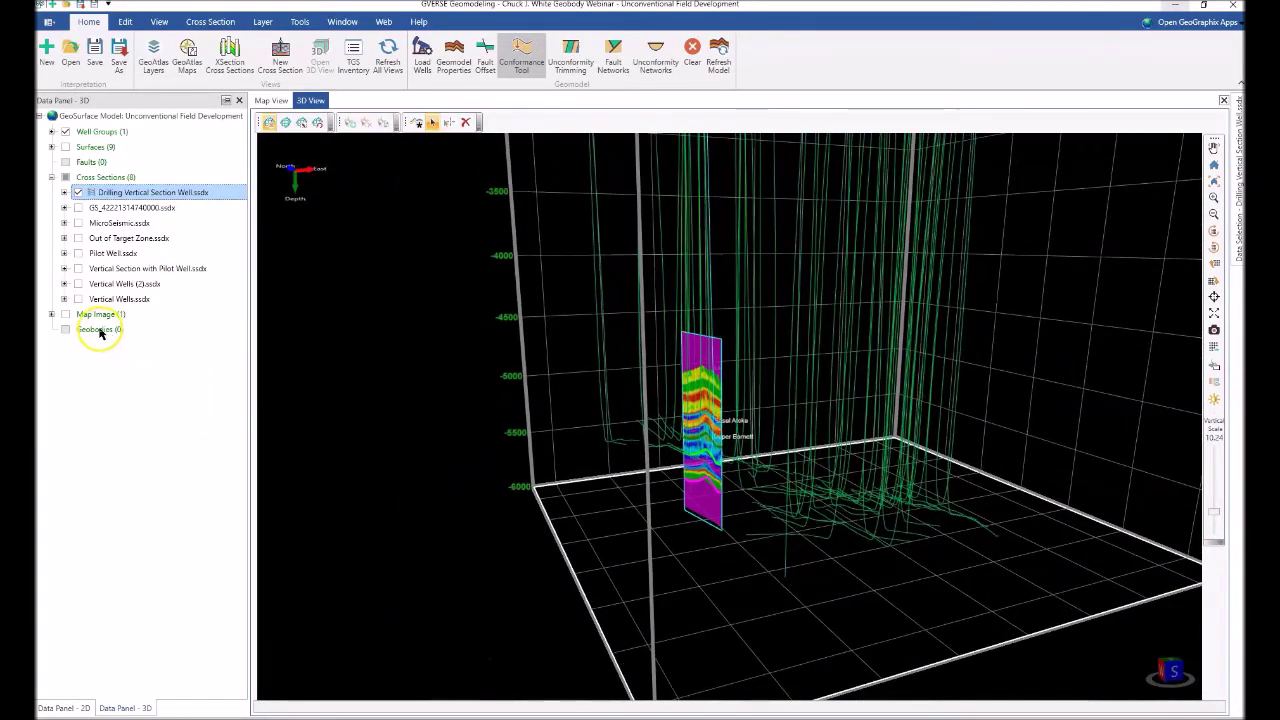
click(100, 330)
right_click(100, 330)
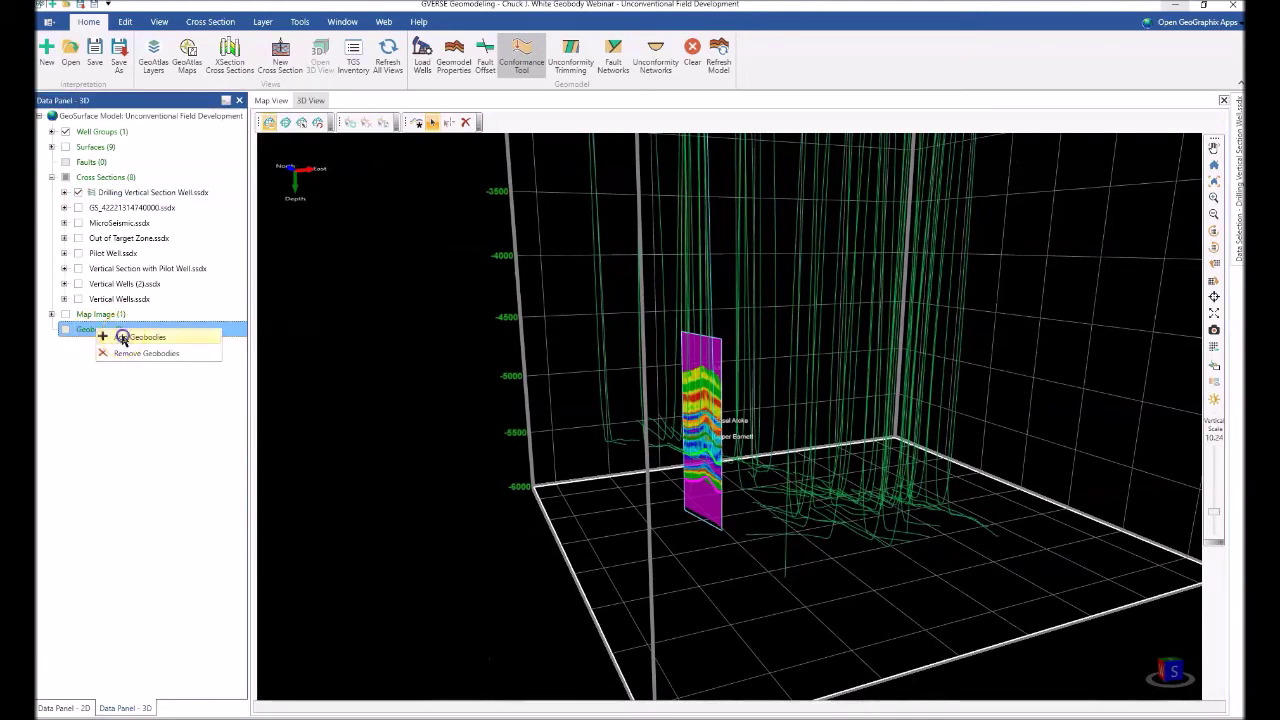
click(122, 338)
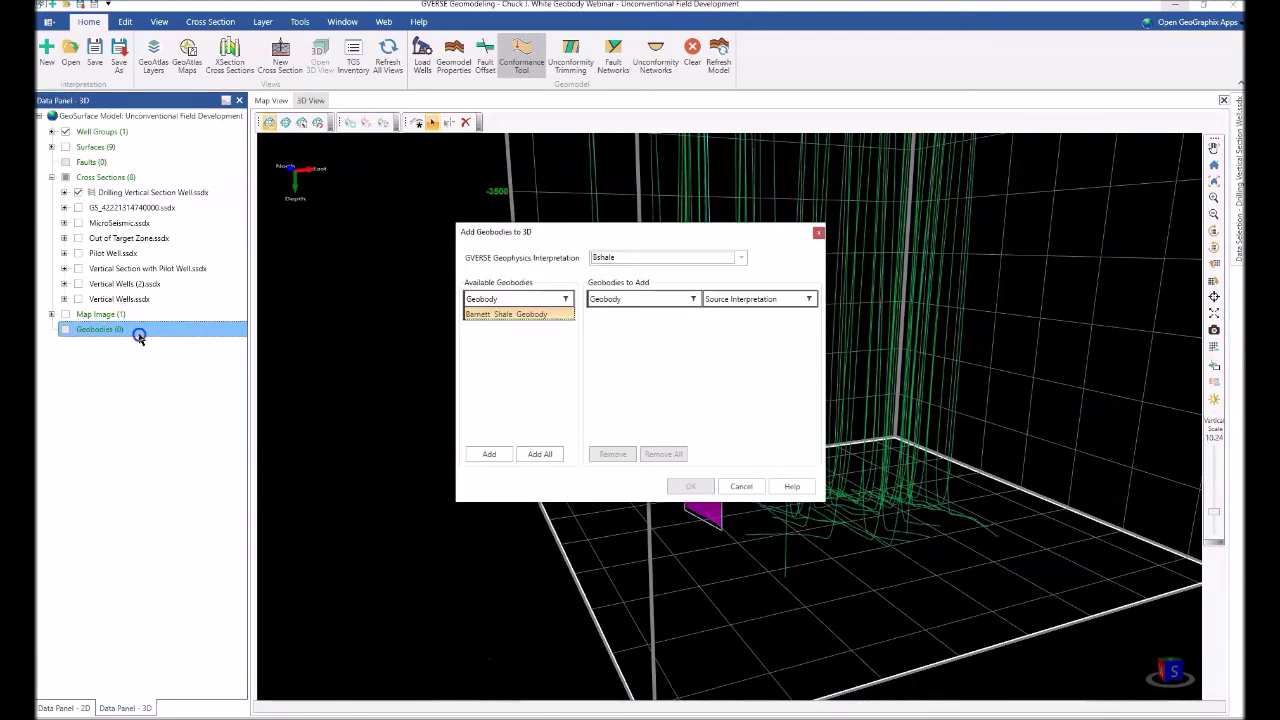
click(486, 454)
click(692, 487)
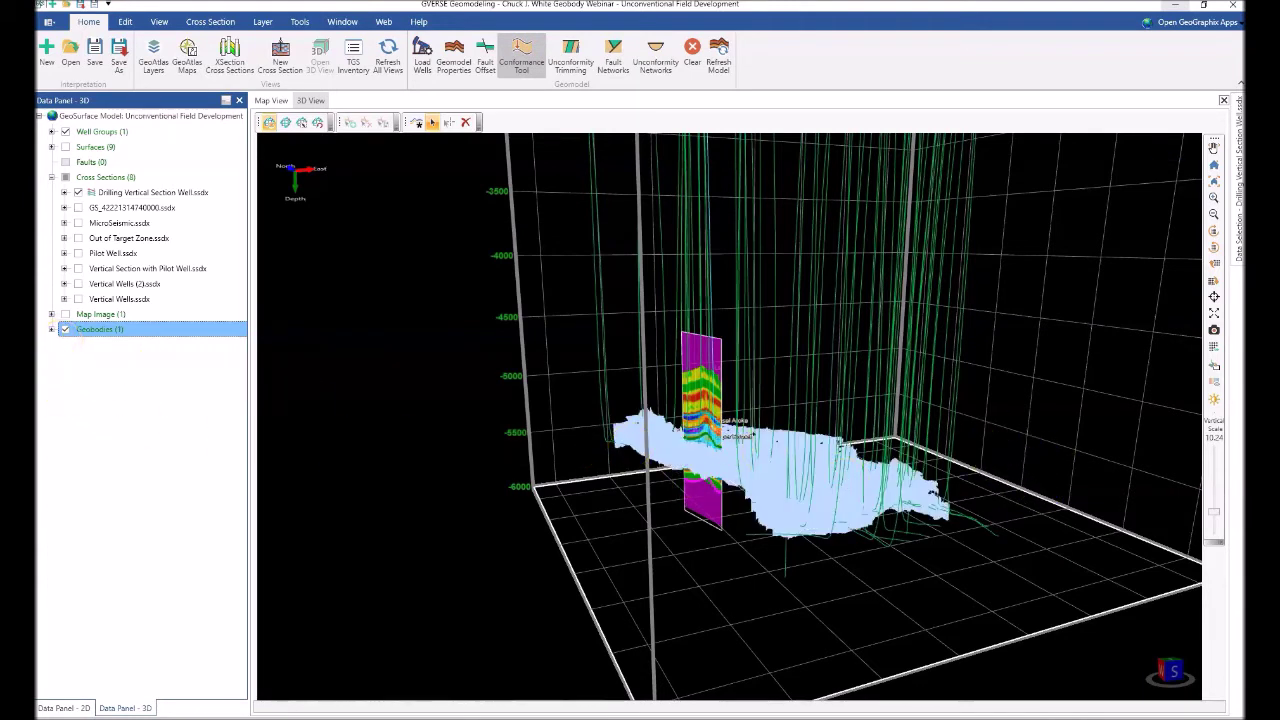
Step: Turn on lighting for geobodies in the 3D view to bring out the Barnett Shale Geobody's relief
click(1214, 399)
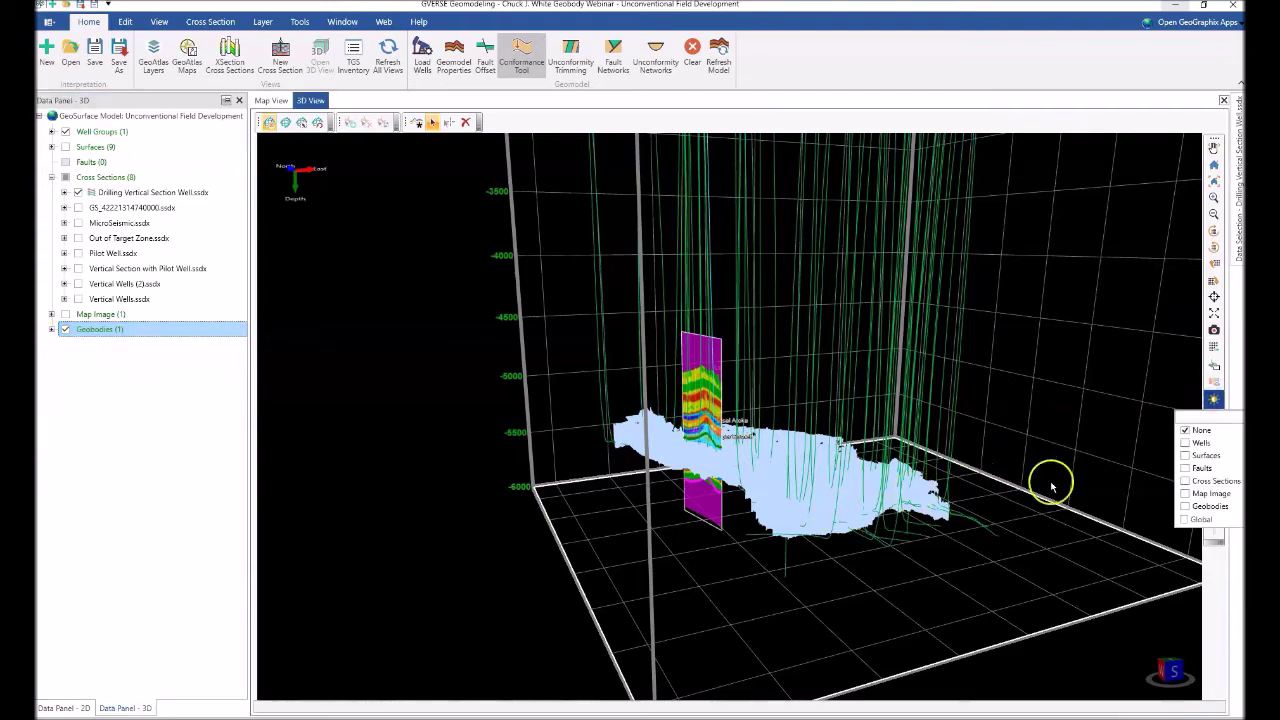
click(1185, 507)
drag(840, 521, 824, 519)
mouse_move(808, 517)
mouse_down()
mouse_move(768, 510)
mouse_move(836, 522)
mouse_move(814, 520)
mouse_up()
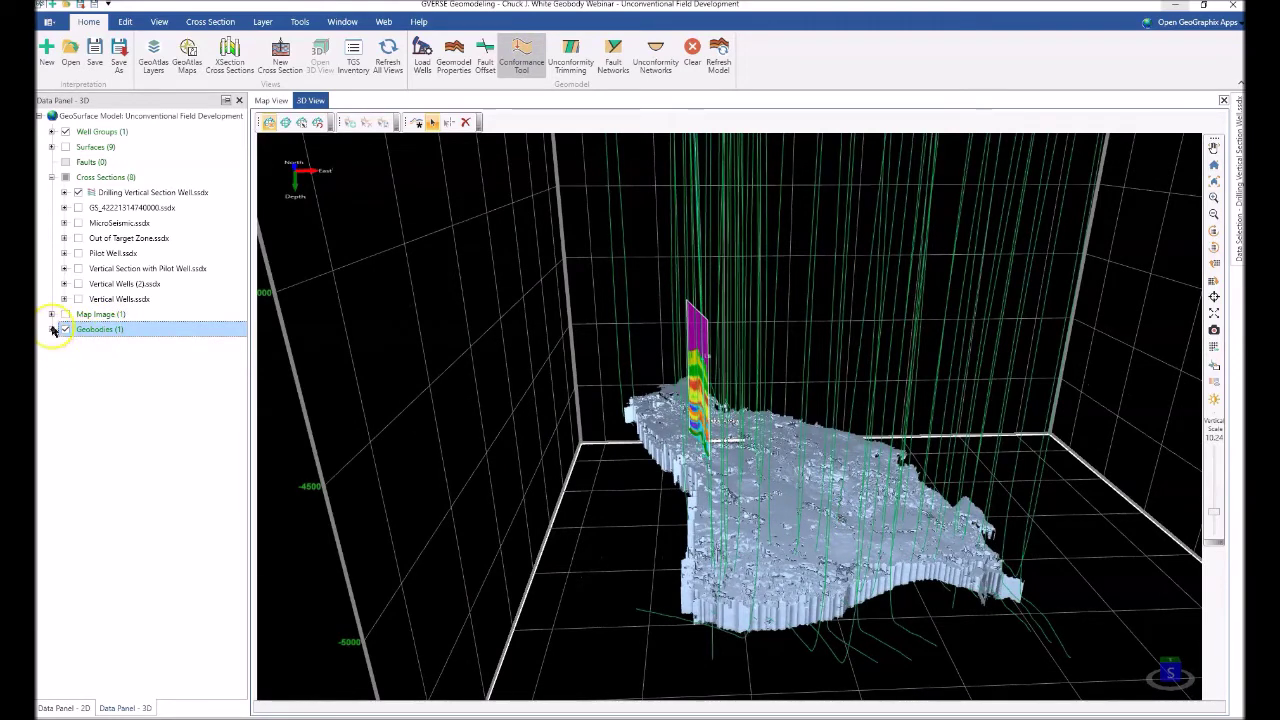
Step: Set the Barnett Shale Geobody's opacity to 63 and examine the well paths running through it in 3D
click(52, 330)
right_click(105, 345)
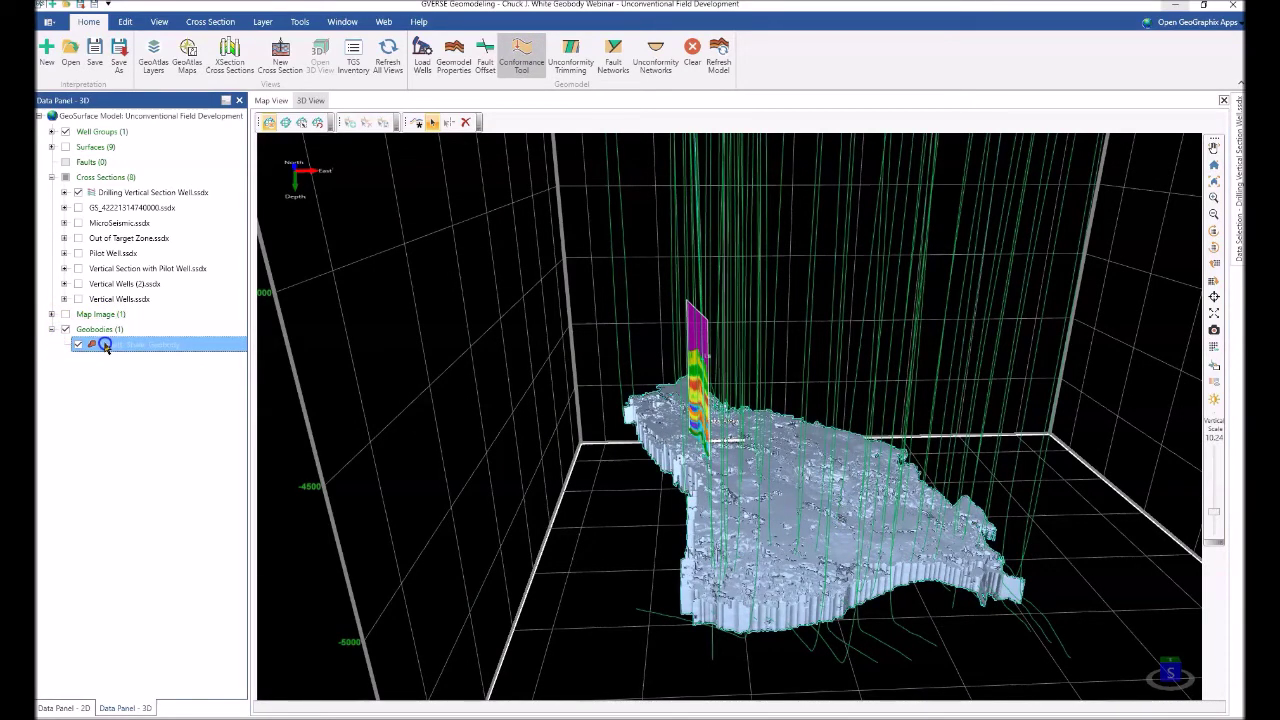
click(142, 390)
click(1200, 264)
drag(1212, 266, 1211, 268)
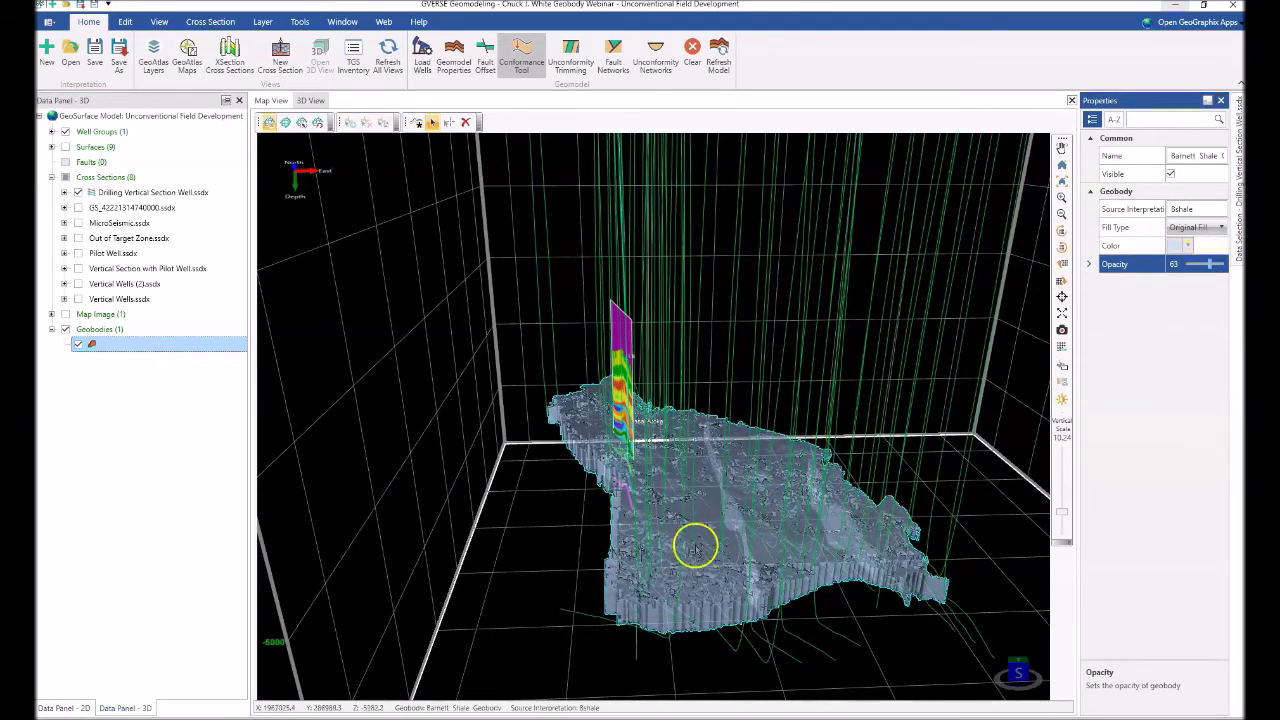
scroll(679, 538, up, 3)
scroll(679, 538, up, 5)
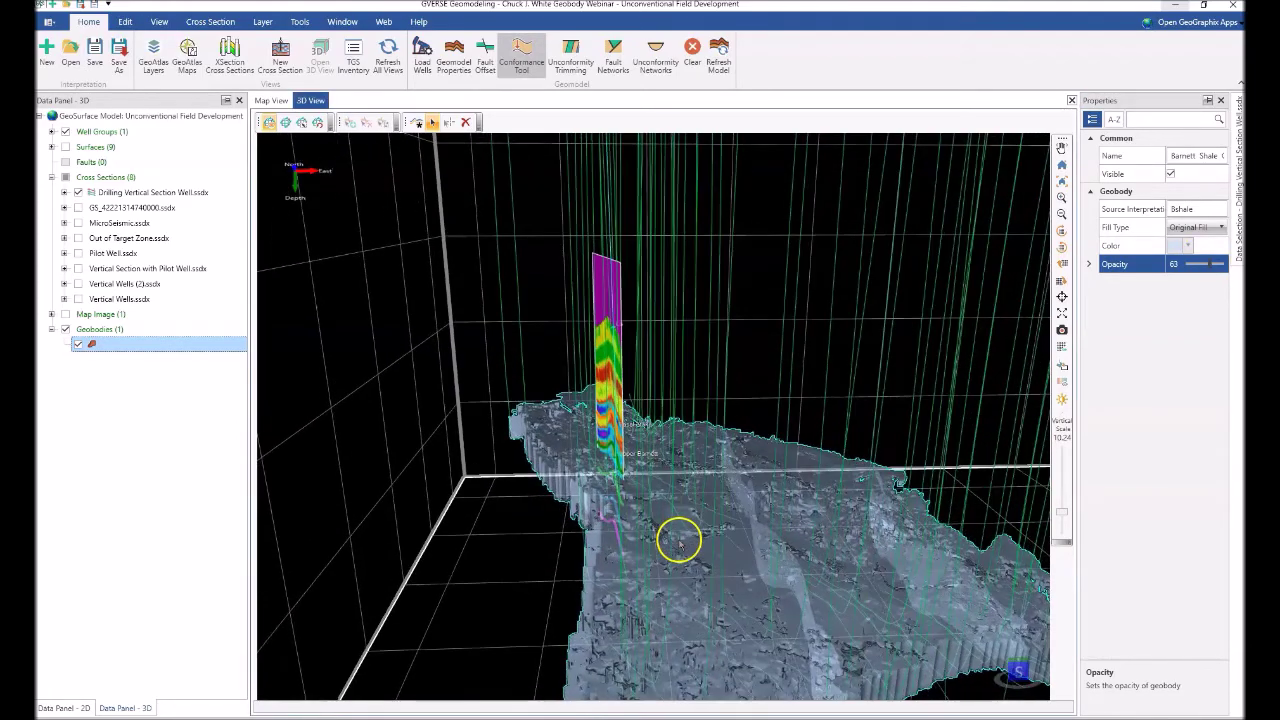
mouse_move(685, 537)
right_down()
mouse_move(712, 534)
mouse_move(671, 540)
right_up()
scroll(670, 535, down, 4)
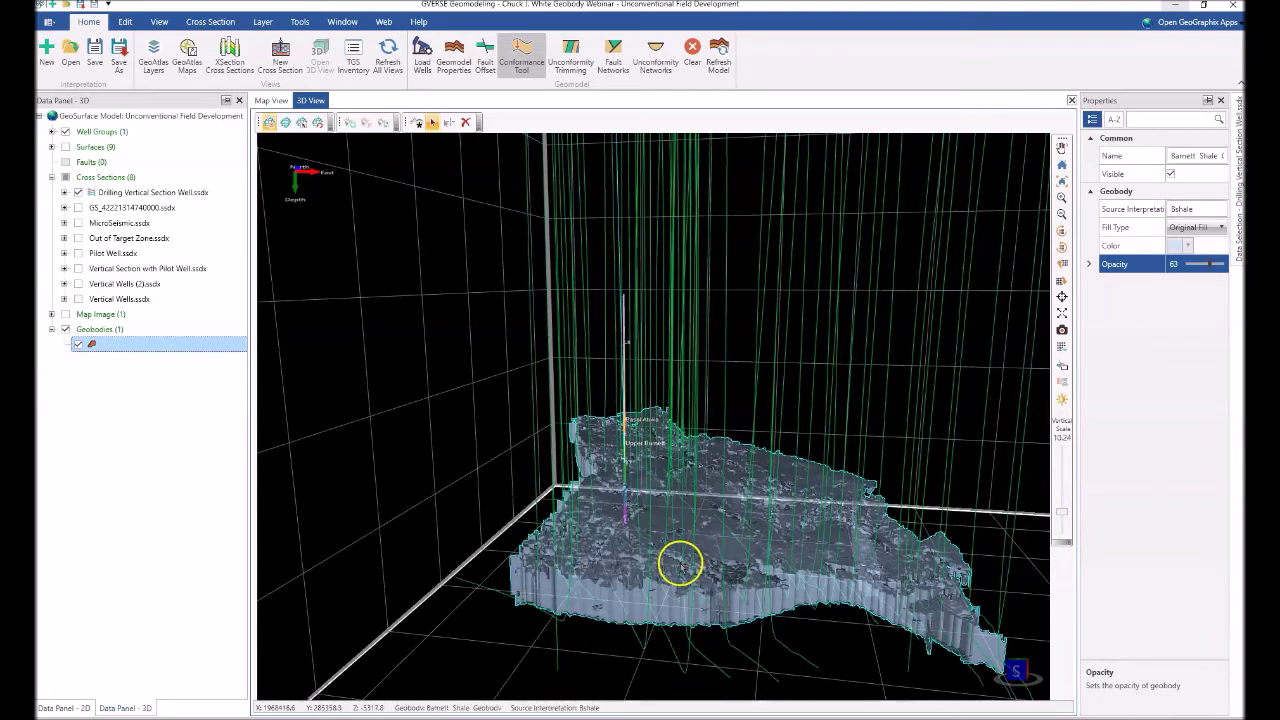
Step: Start a well-in-zone calculation for the wells selected on the map, using the Barnett Shale Geobody and starting at the top surface in zone
click(265, 101)
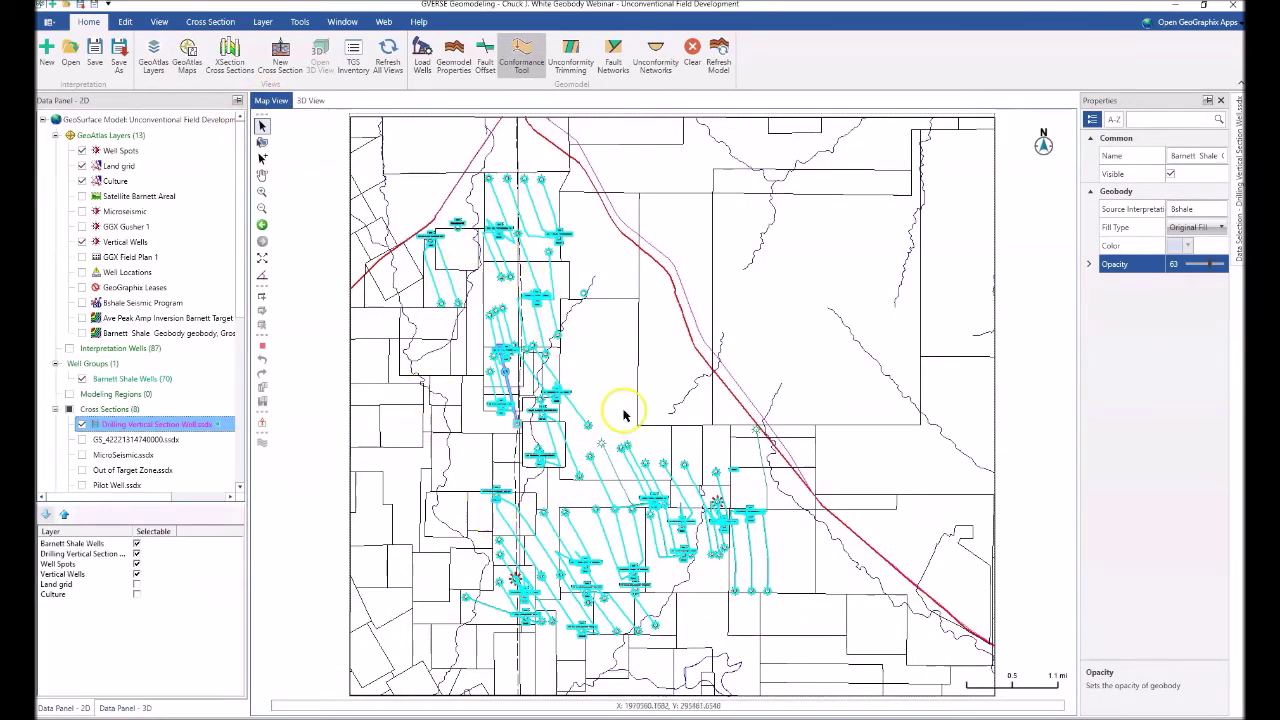
right_click(582, 324)
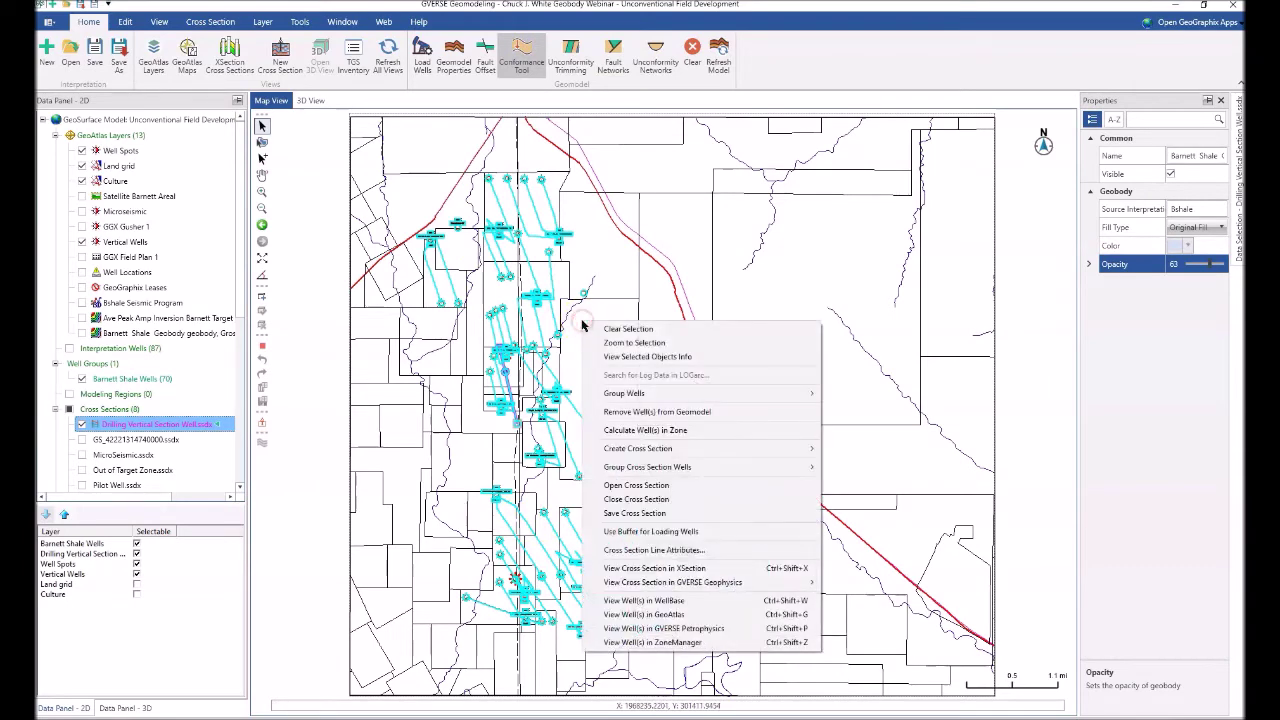
click(632, 431)
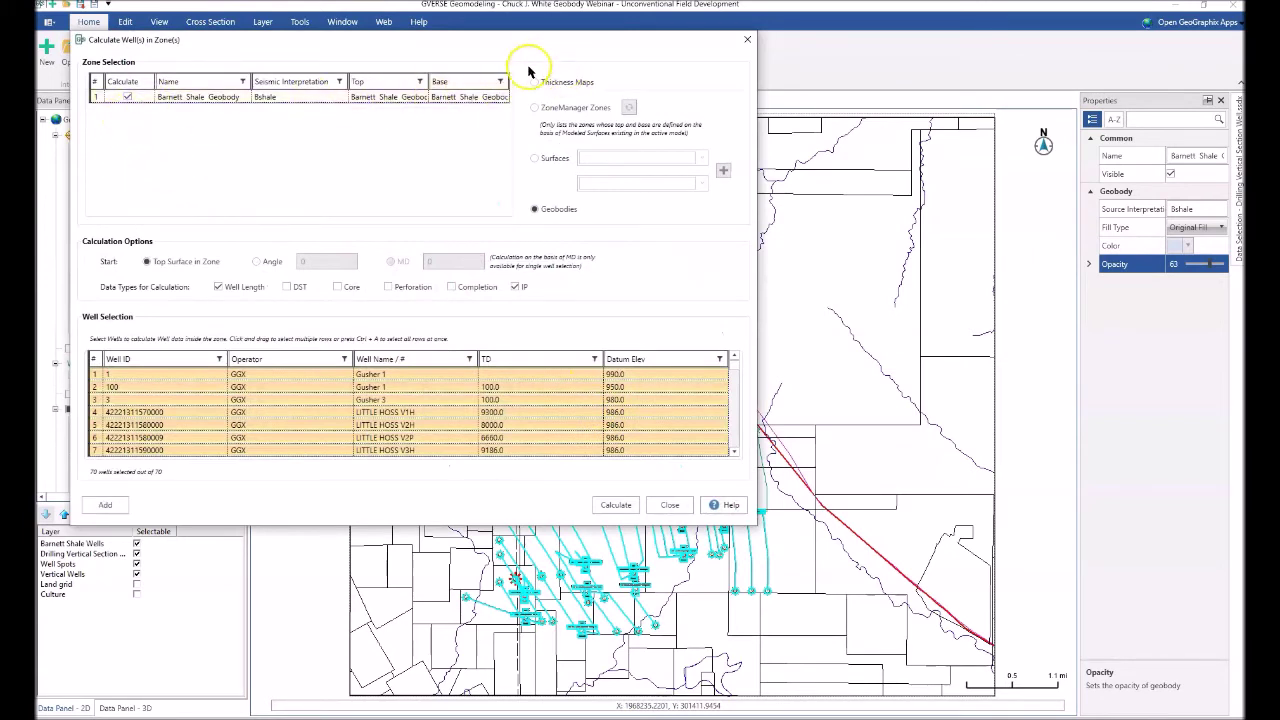
click(530, 107)
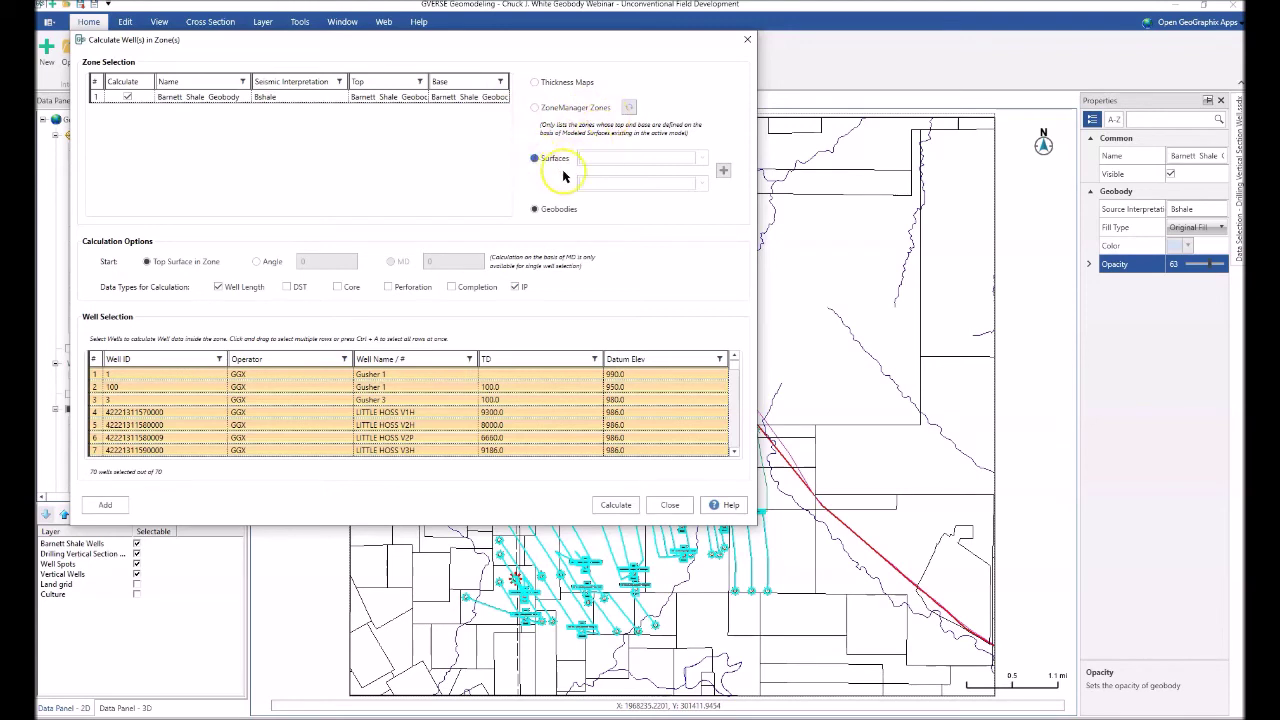
click(572, 211)
click(180, 102)
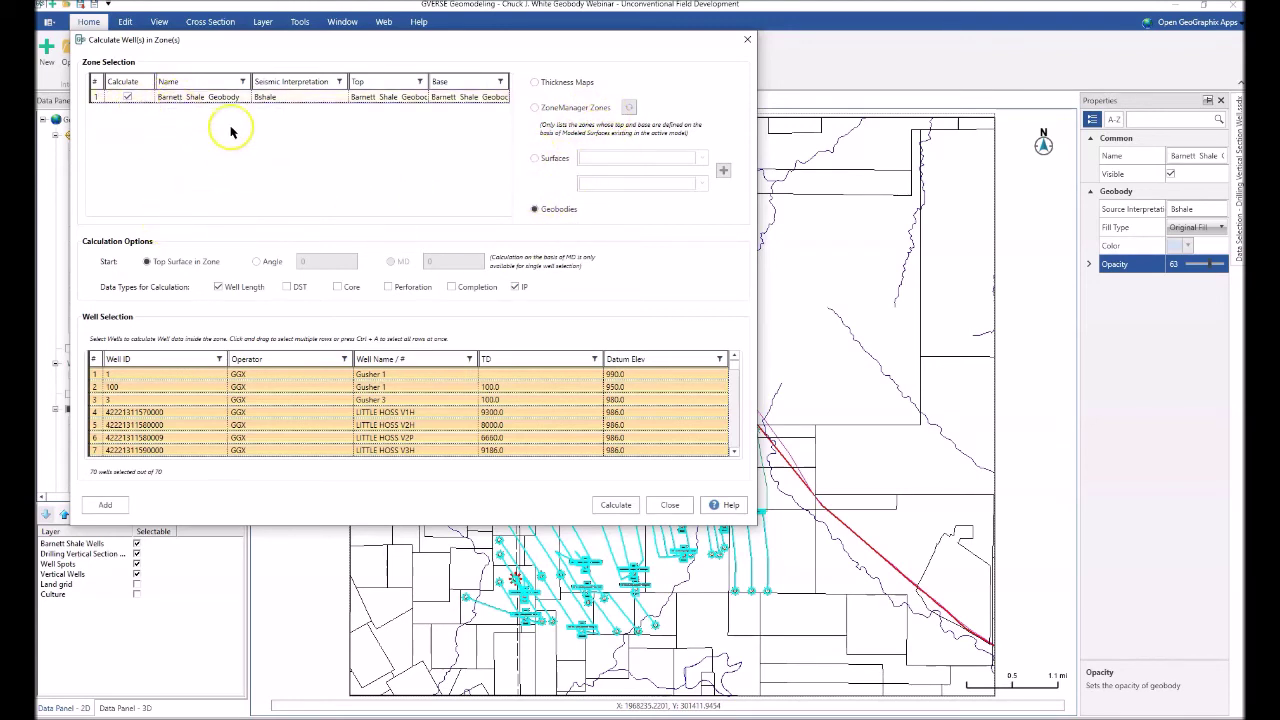
click(148, 262)
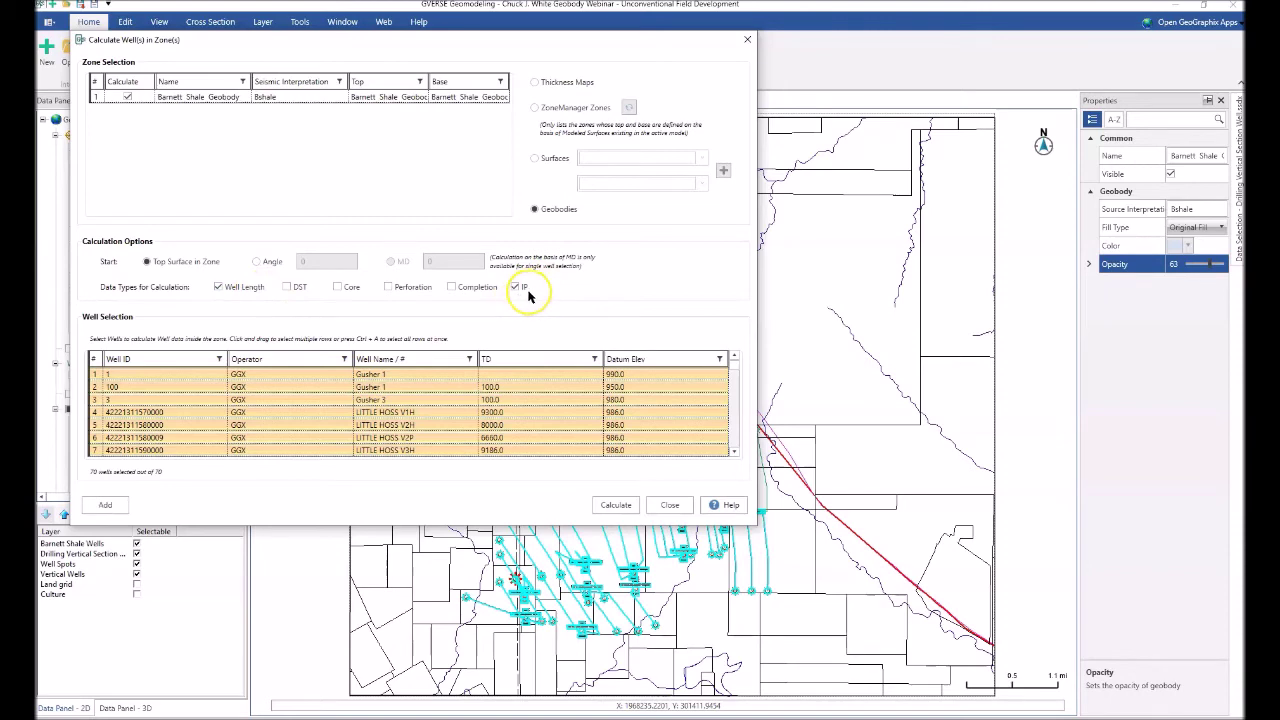
Step: Limit the calculation to the wells from LITTLE HOSS V1H through LITTLE HOSS 6 K2H, leaving out the Gusher wells
click(147, 413)
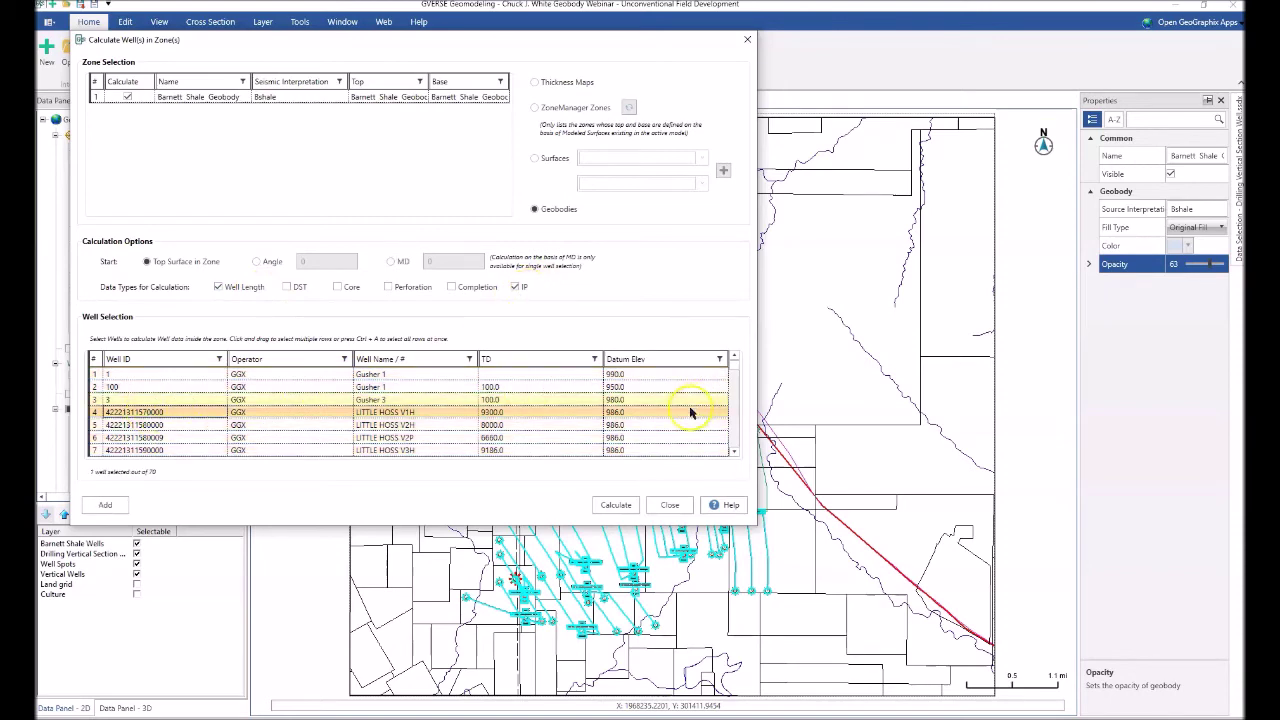
drag(733, 368, 731, 443)
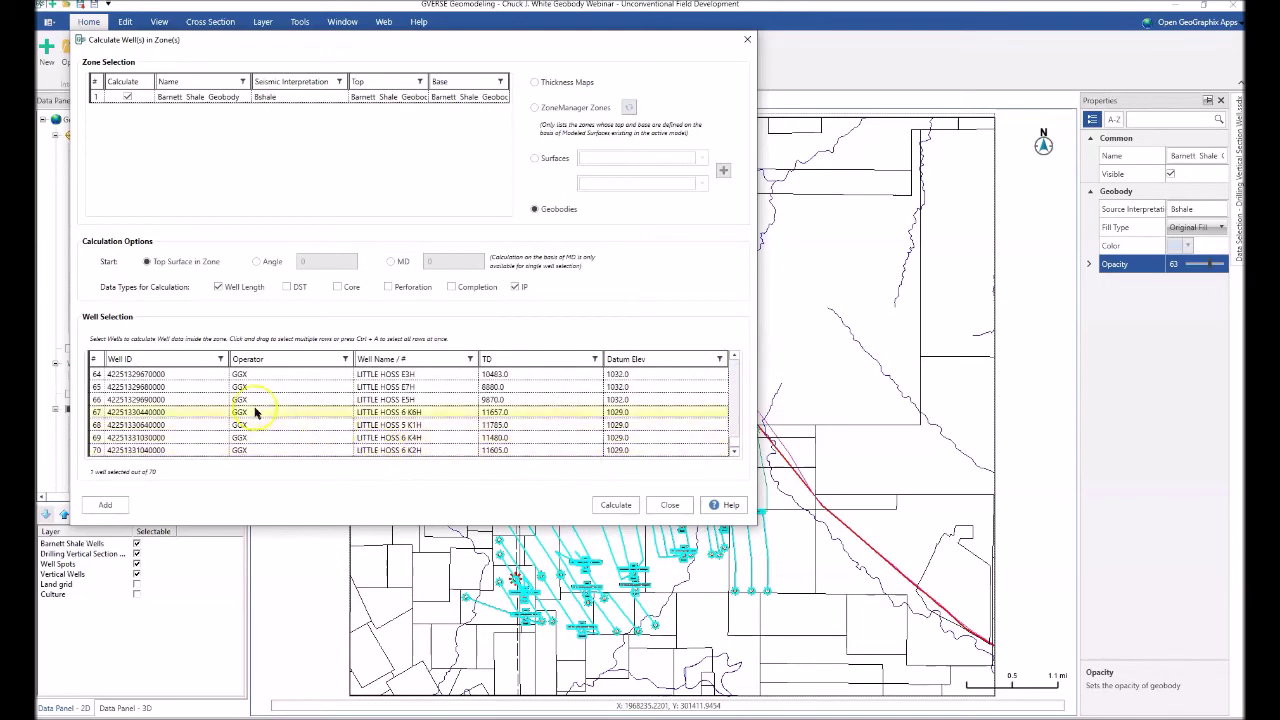
shift+click(138, 450)
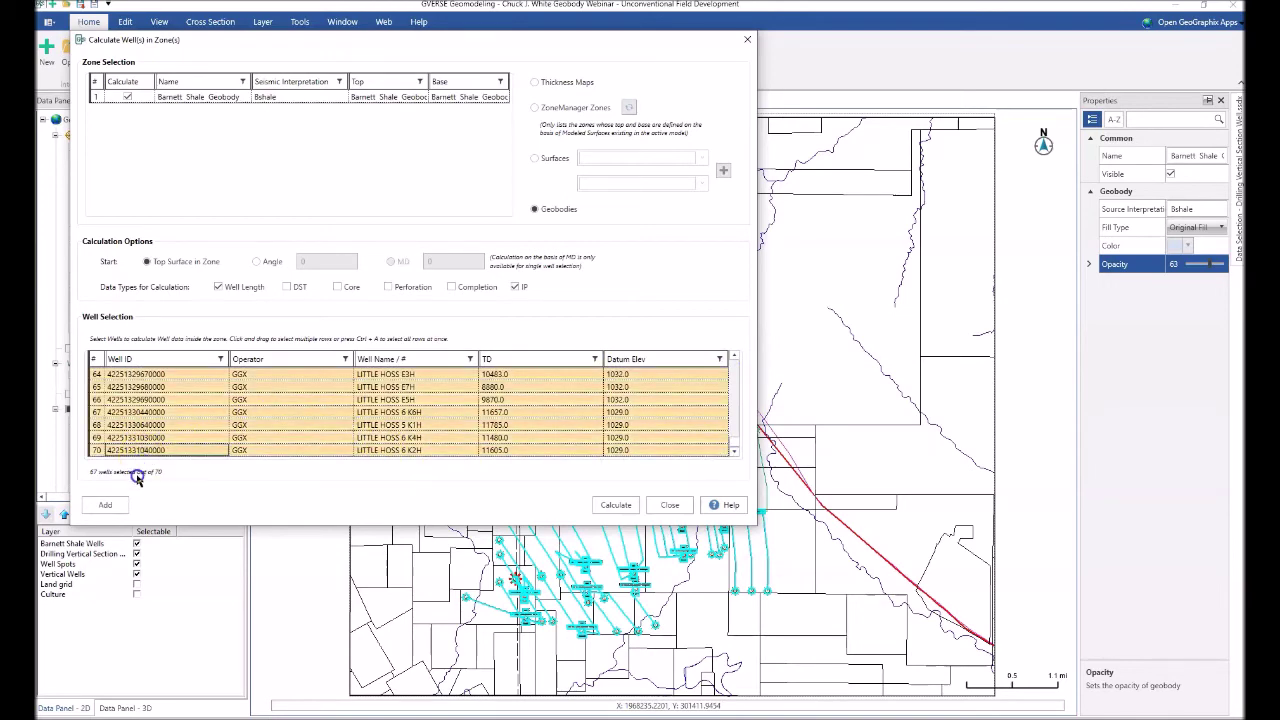
Step: Look through the WellBase filters offered for adding wells to the calculation, without adding any
click(107, 506)
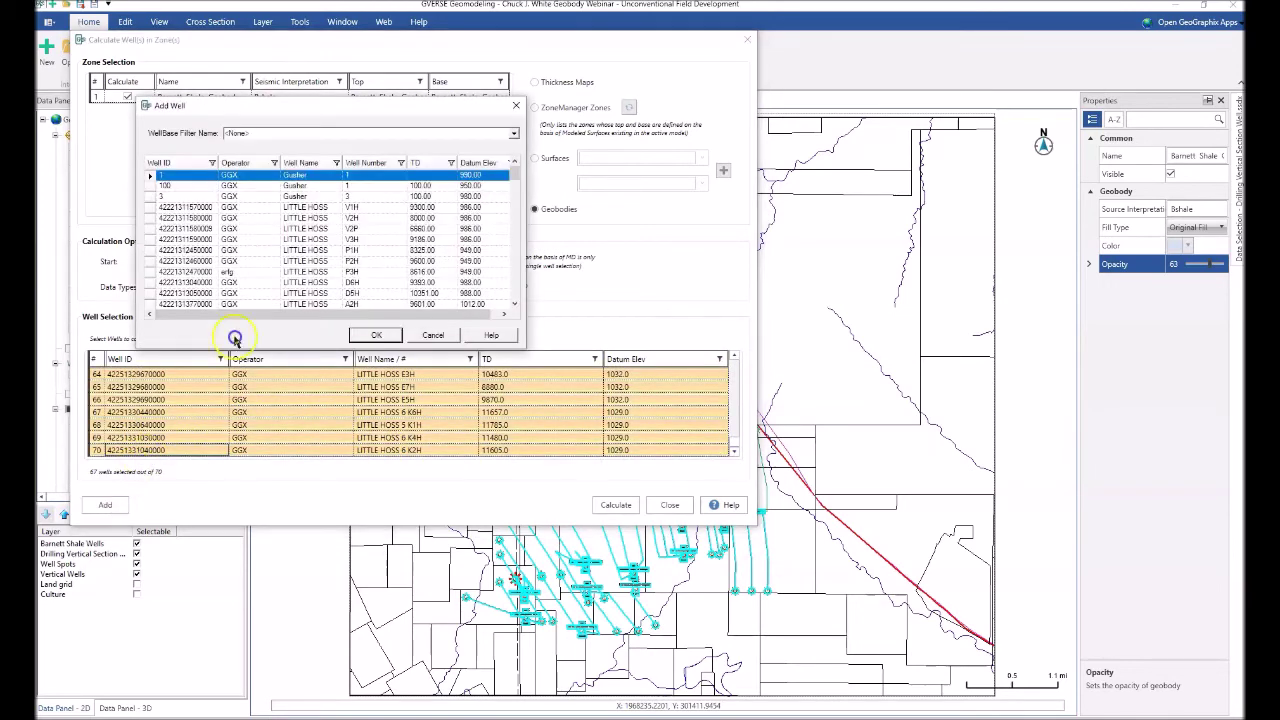
click(511, 133)
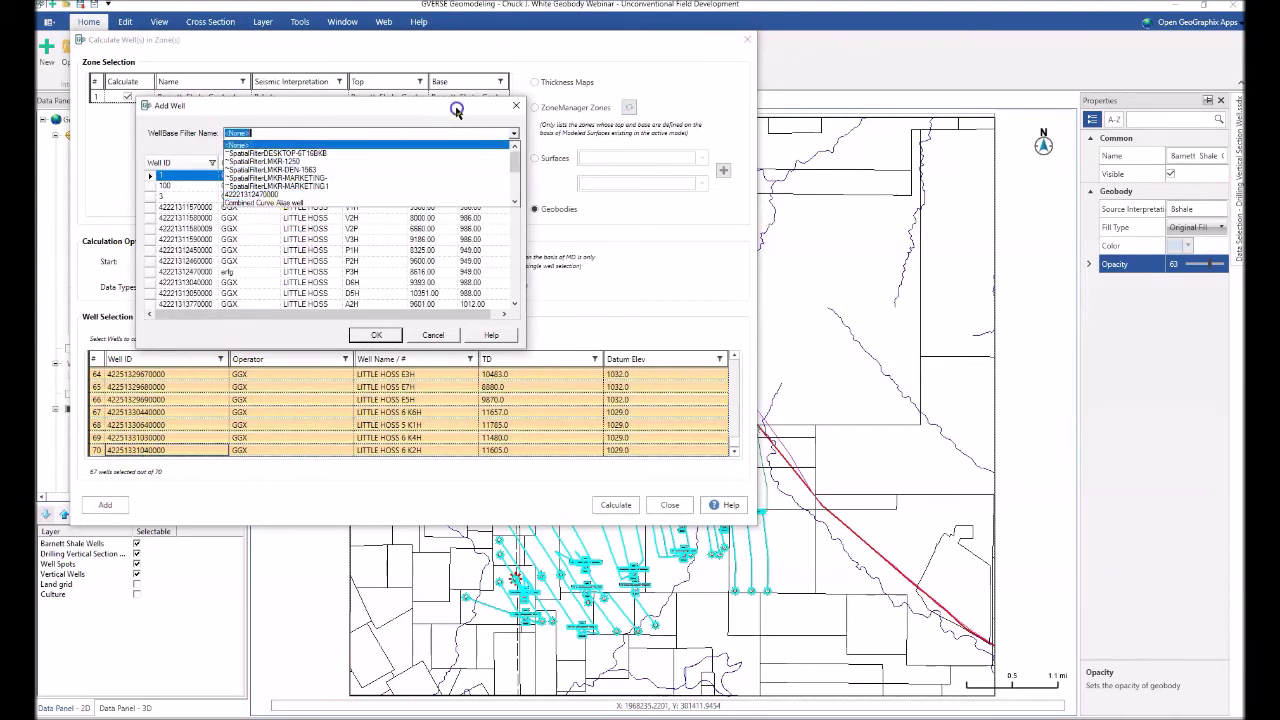
click(515, 104)
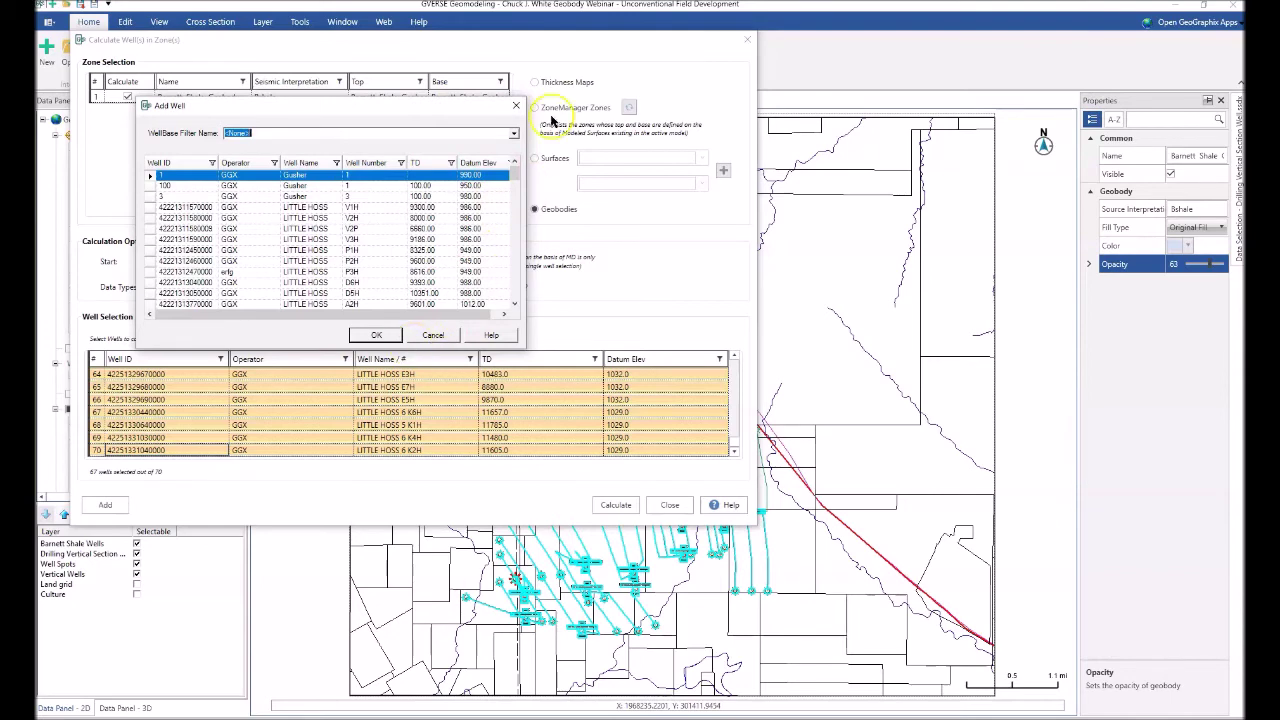
click(428, 335)
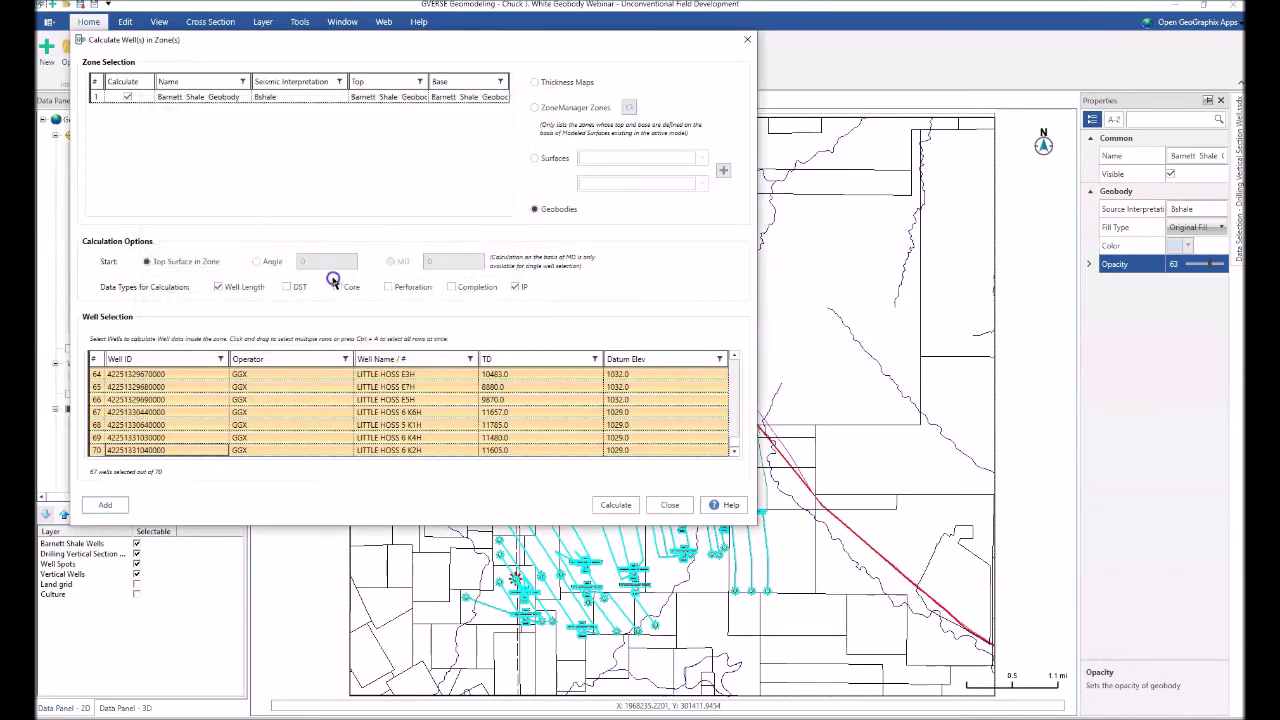
Step: Calculate well length and IP within the Barnett Shale Geobody for the selected wells and check the log file for skipped calculations
click(606, 505)
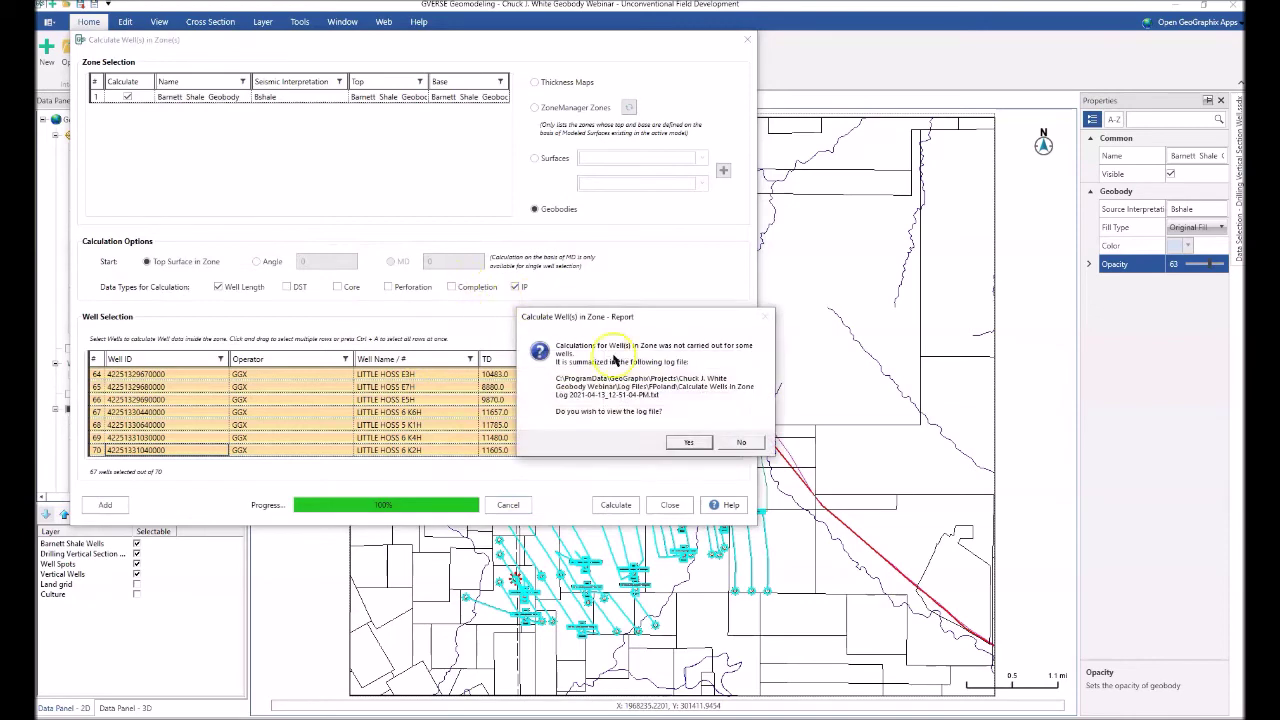
click(692, 443)
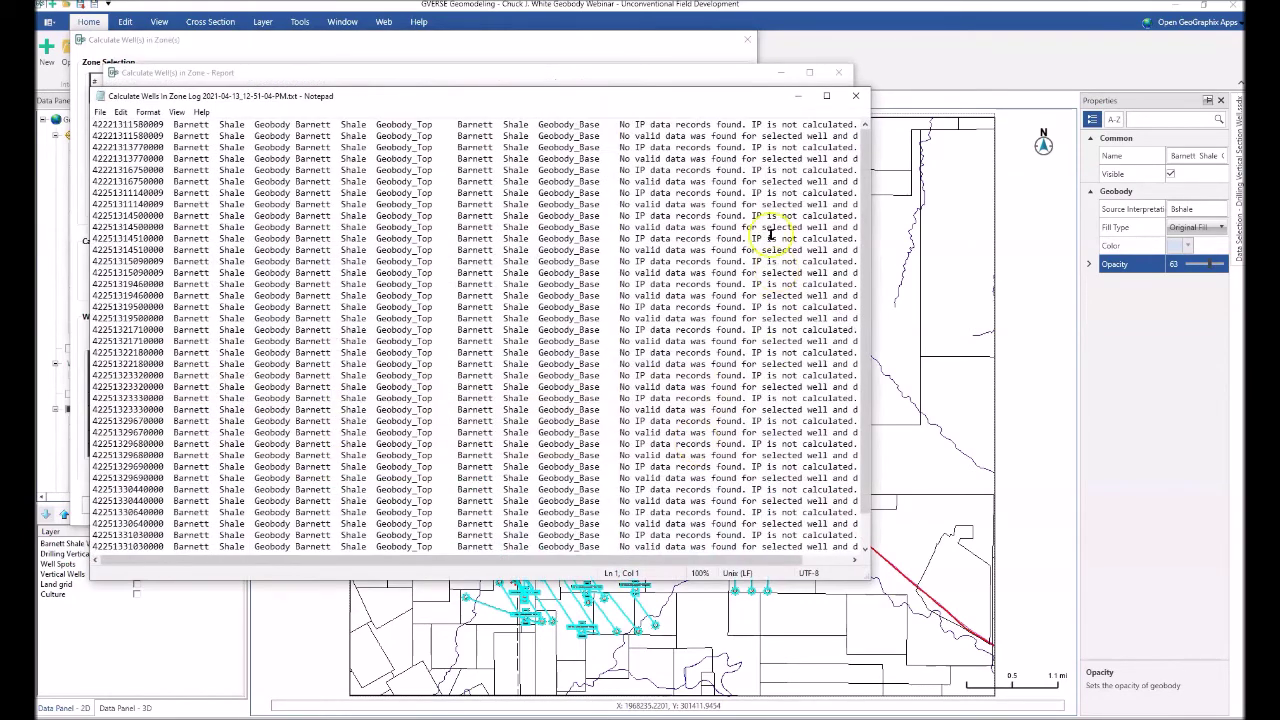
drag(621, 125, 744, 124)
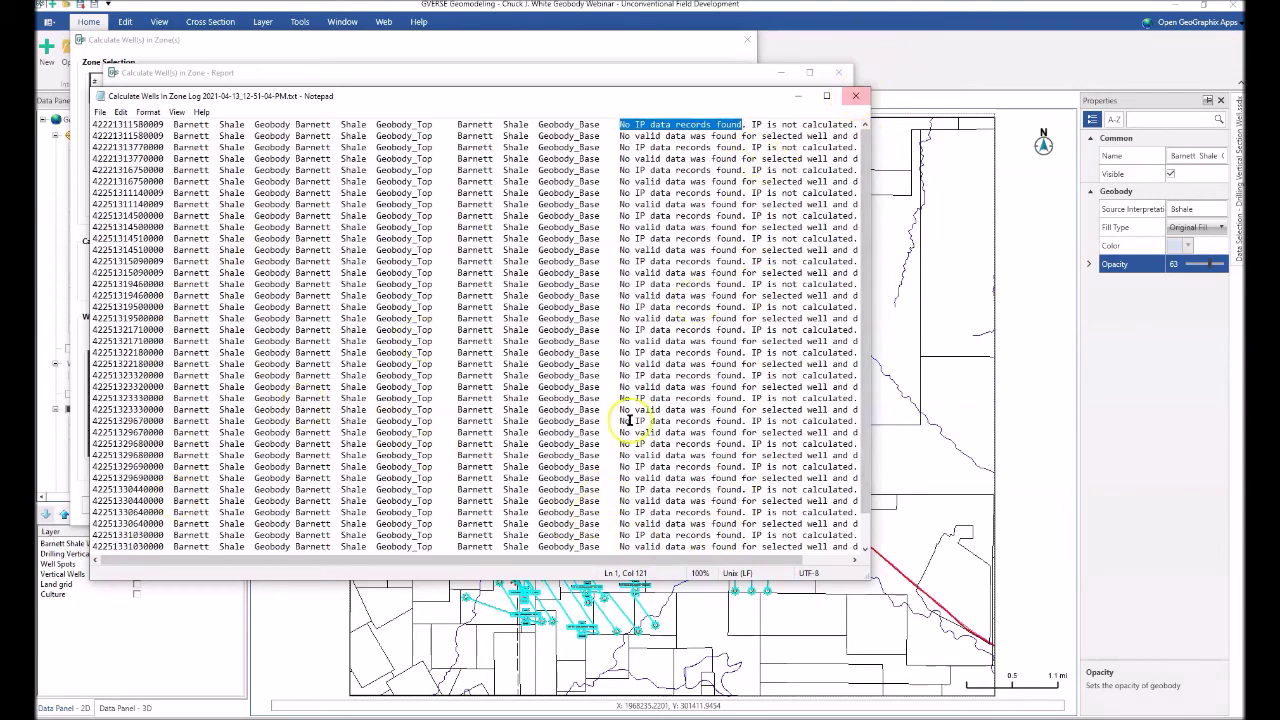
click(855, 97)
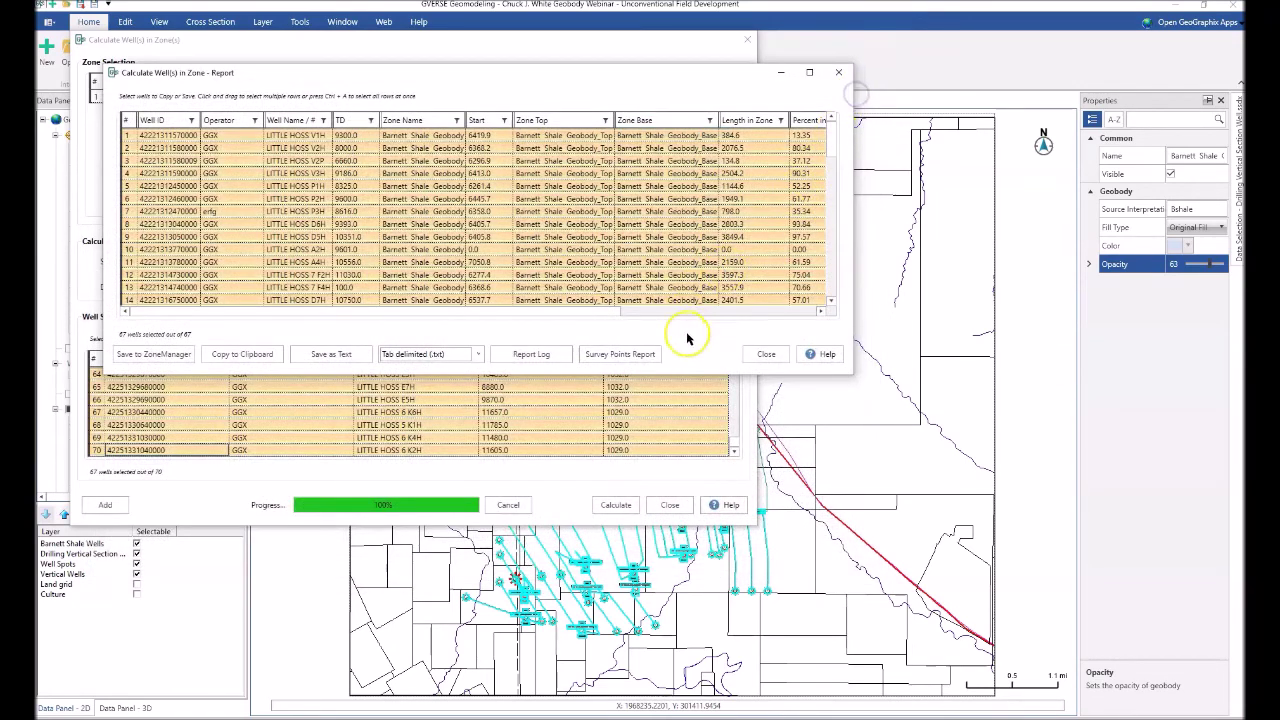
Step: Widen the well-in-zone report to show all its columns and review each well's length, percent and IP in zone
drag(855, 197, 1240, 199)
drag(775, 70, 766, 102)
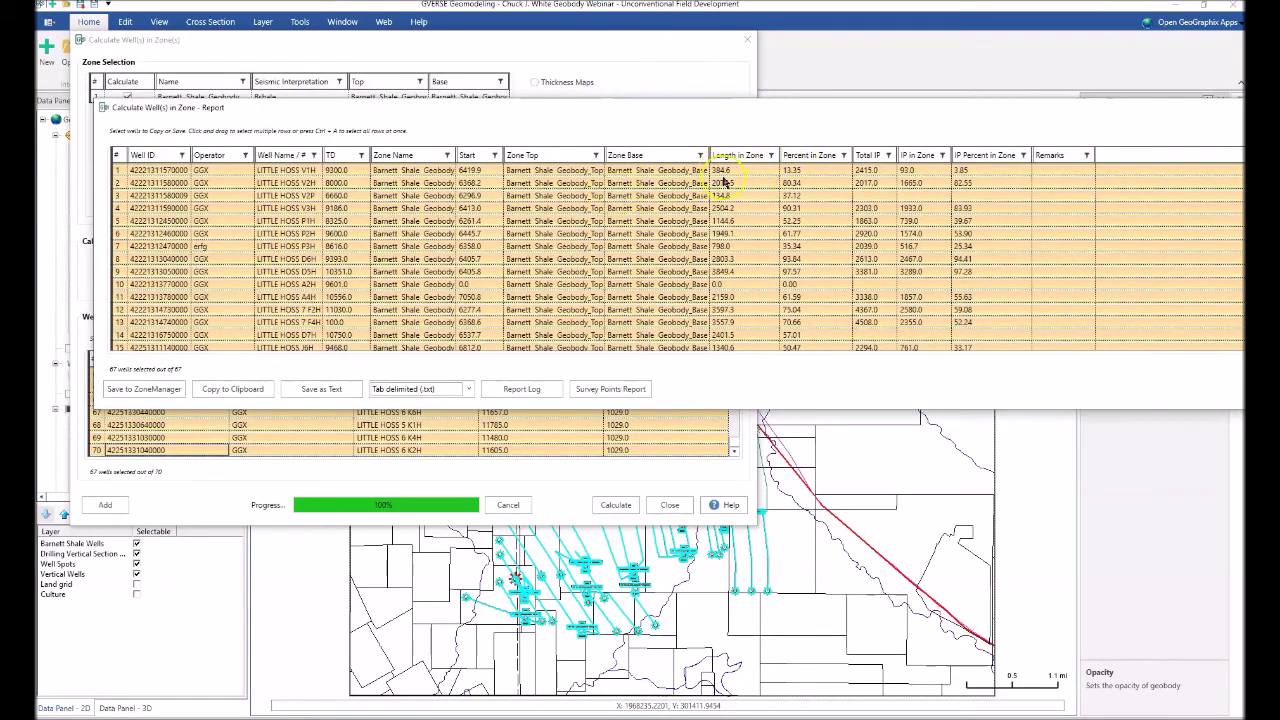
click(212, 244)
scroll(212, 244, down, 11)
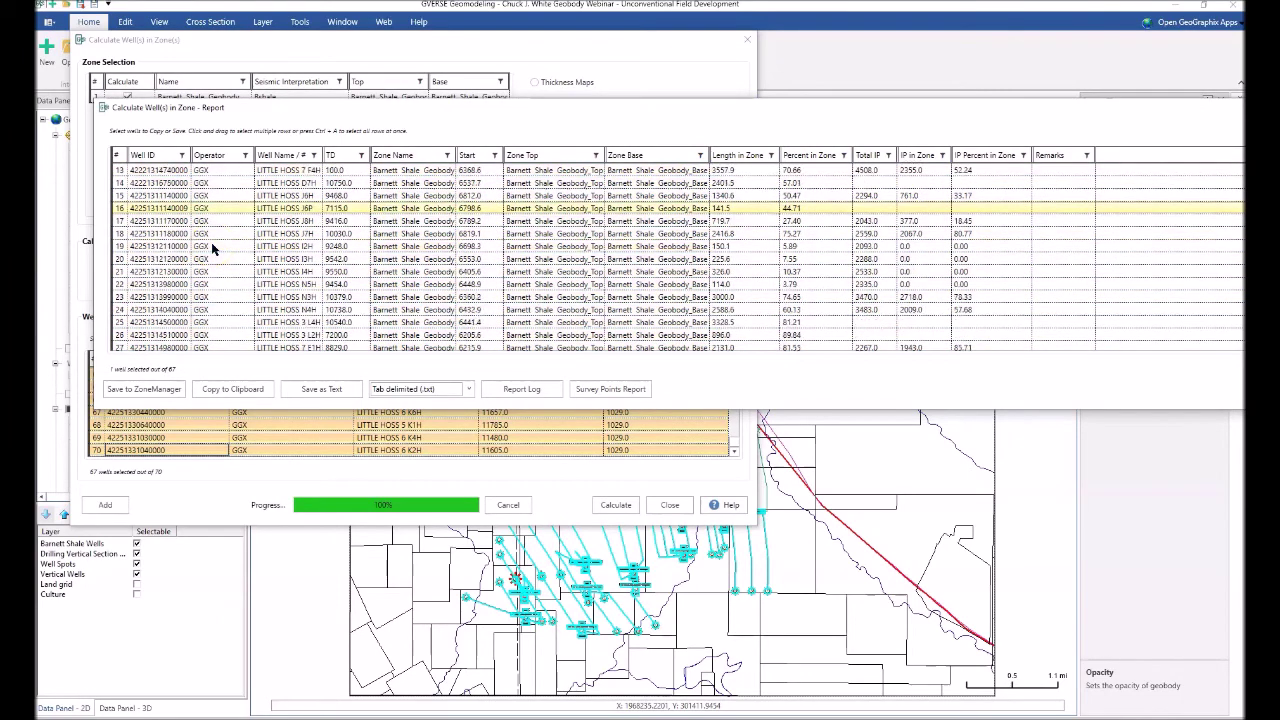
scroll(211, 242, down, 6)
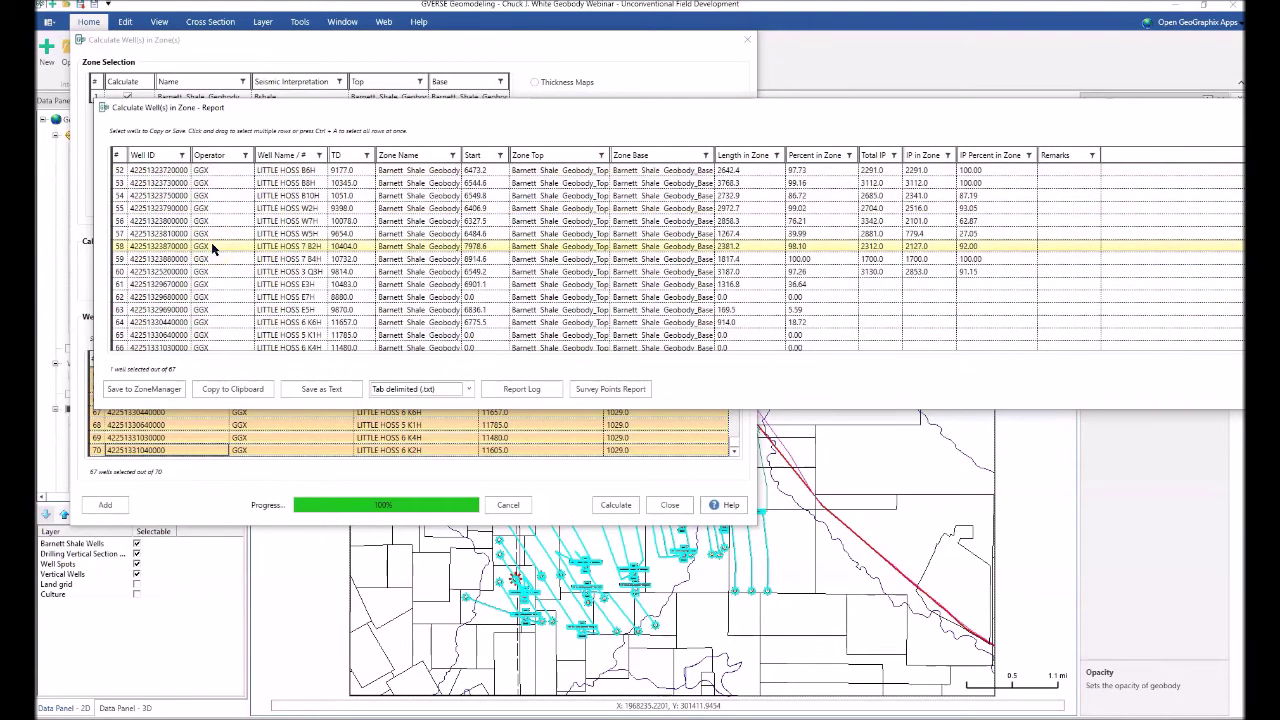
click(119, 394)
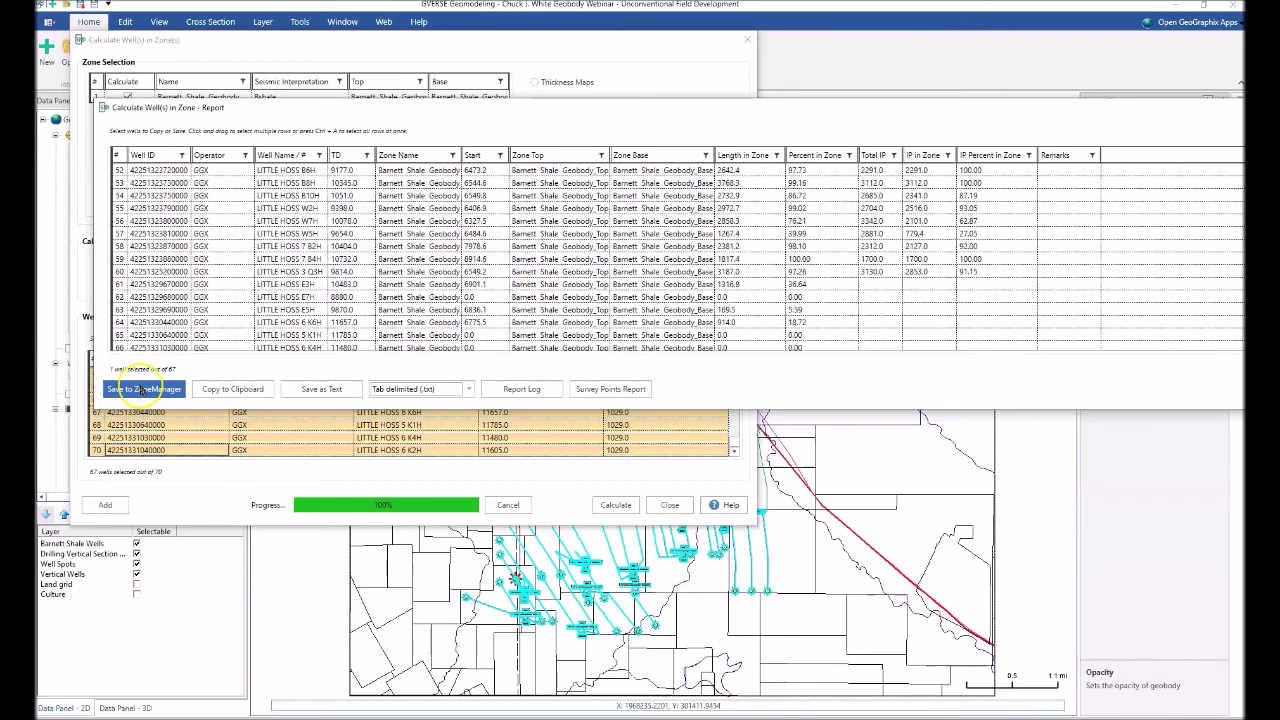
click(213, 389)
click(355, 391)
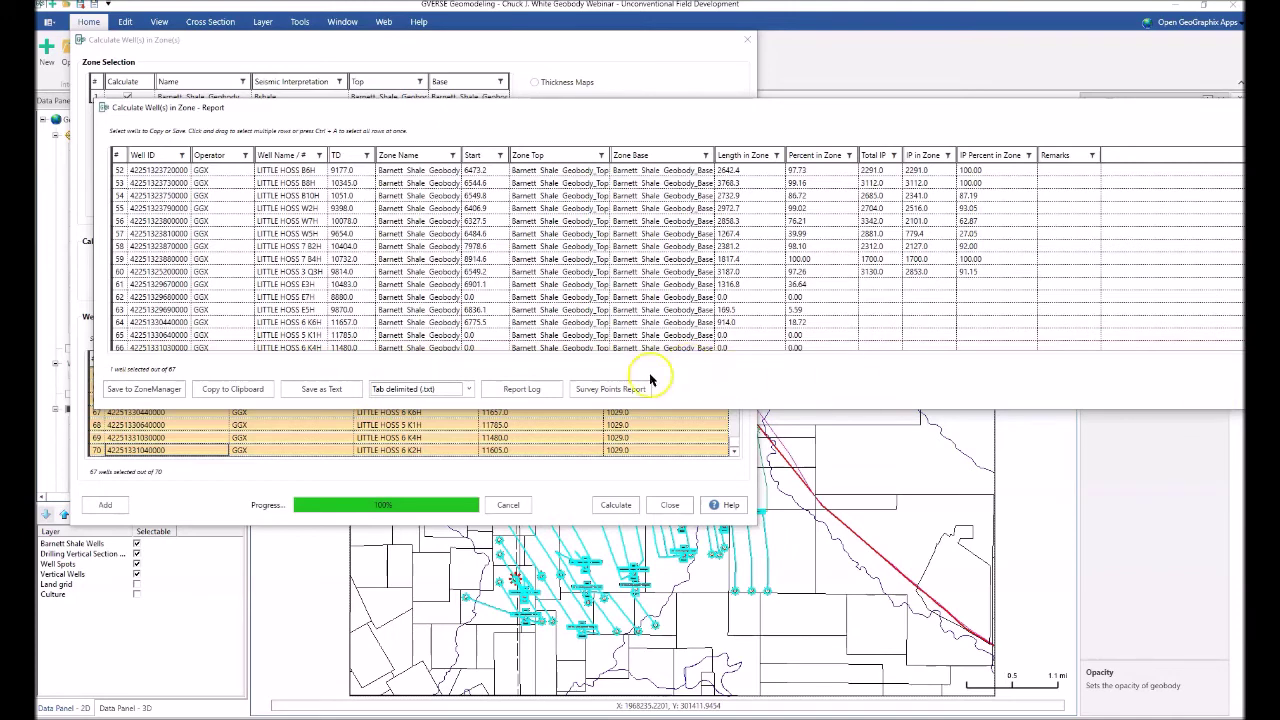
click(595, 391)
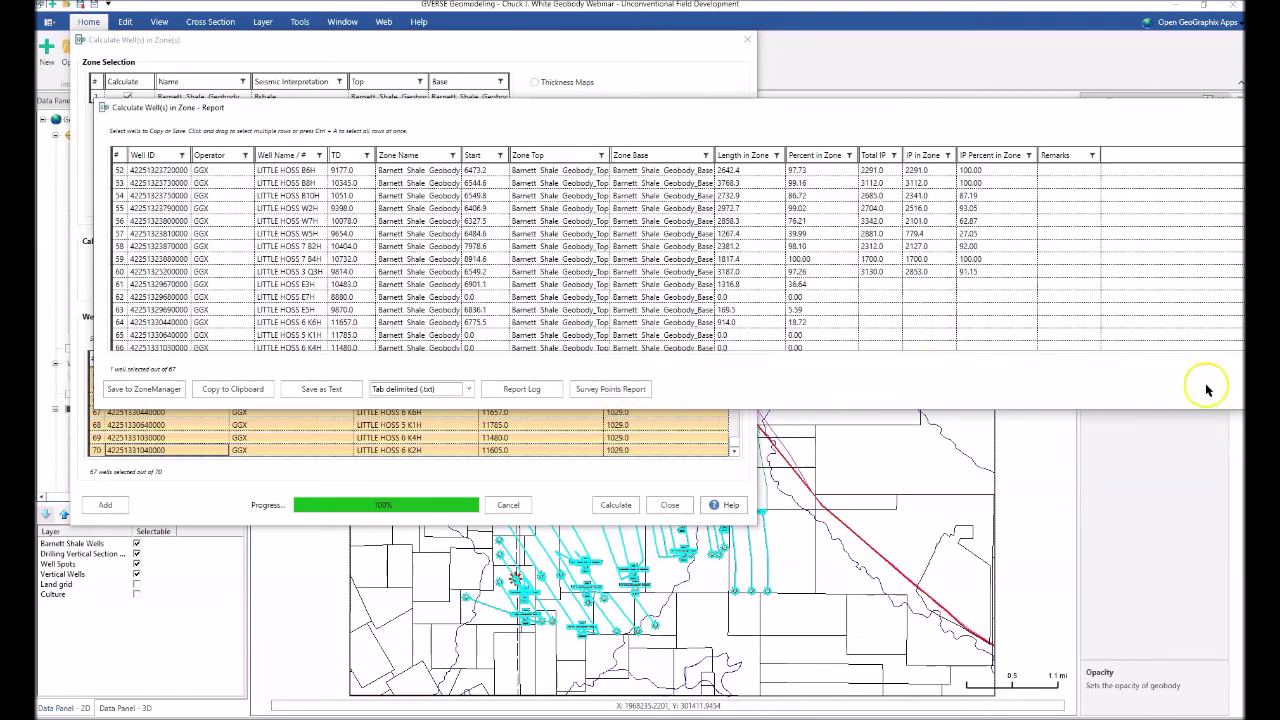
Step: Close the well-in-zone report and calculation, and dock the 3D view beside the map with the map fitted to its full extent
key(Escape)
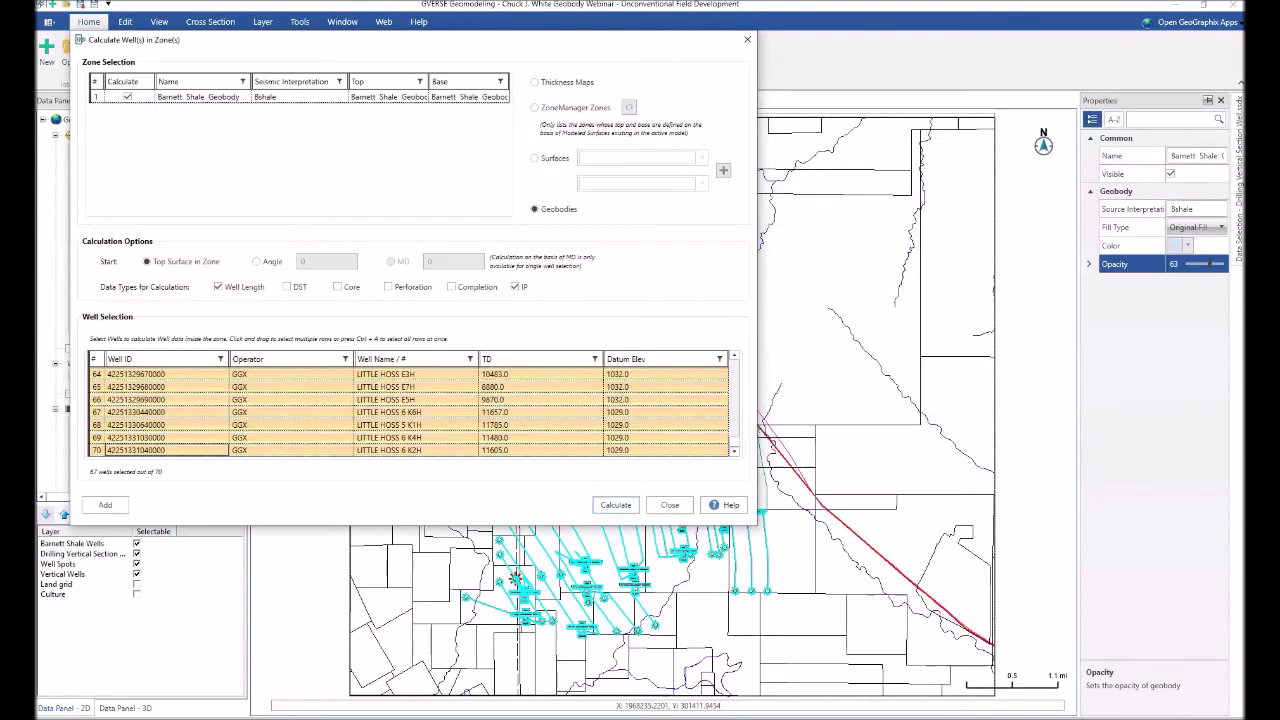
click(670, 505)
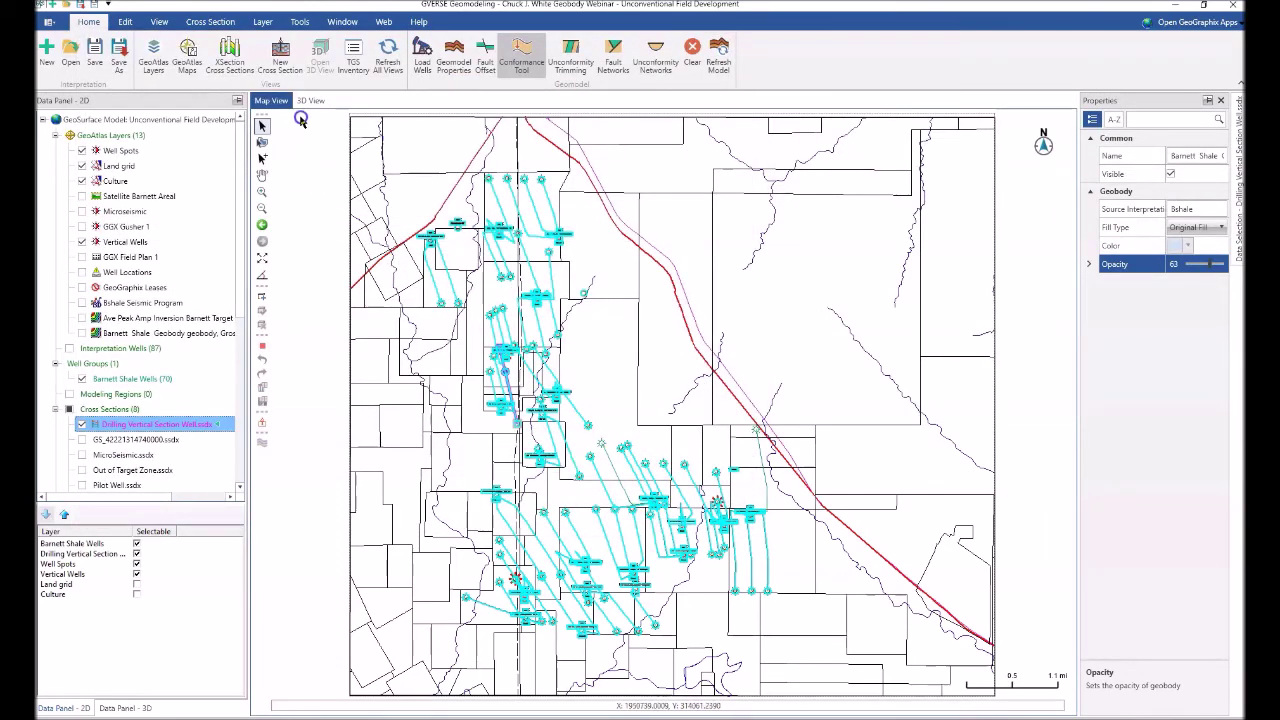
drag(311, 101, 687, 403)
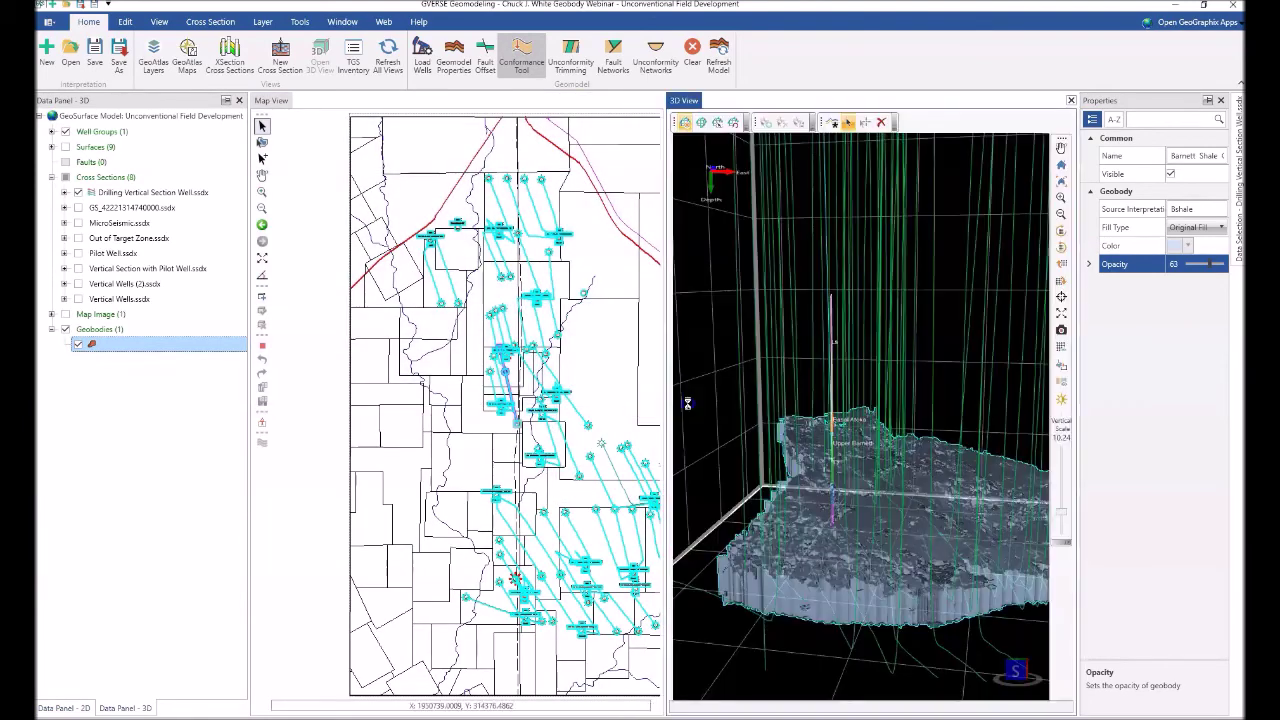
click(262, 258)
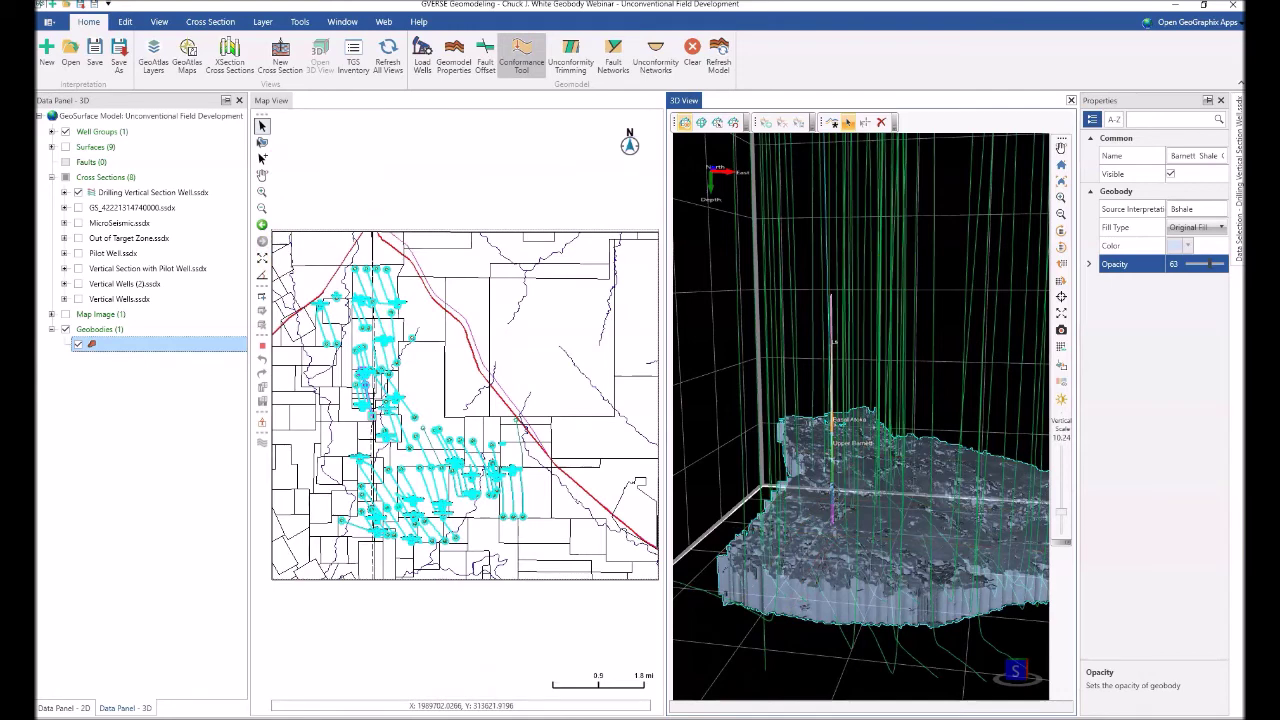
Step: Show the Barnett Shale Geobody thickness layer on the map with no wells selected, and hide the object properties to enlarge the 3D view
click(440, 284)
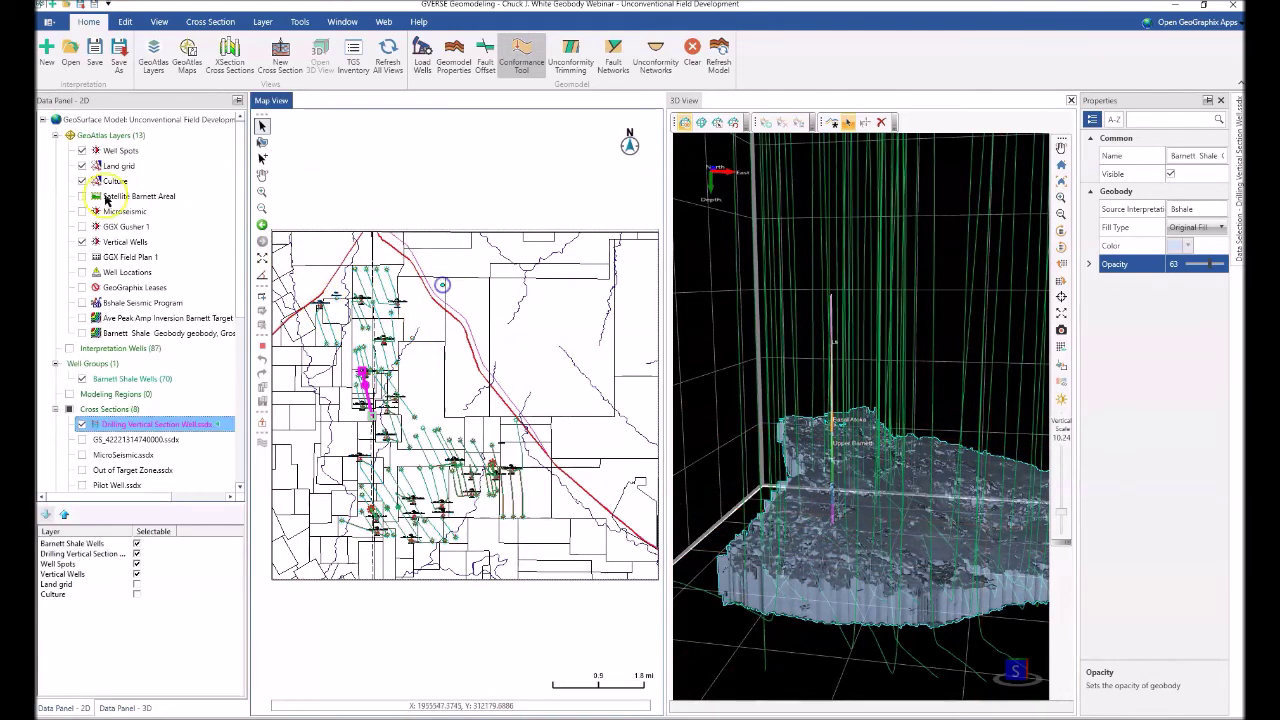
click(82, 333)
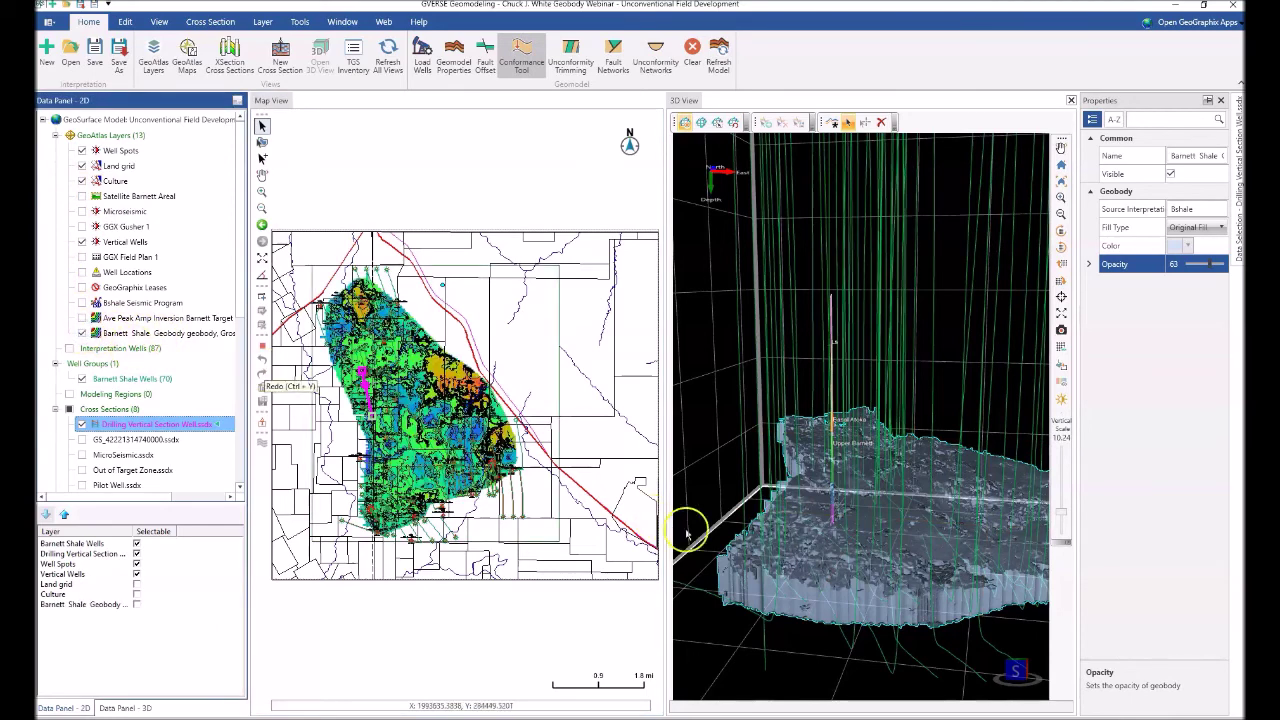
click(1222, 101)
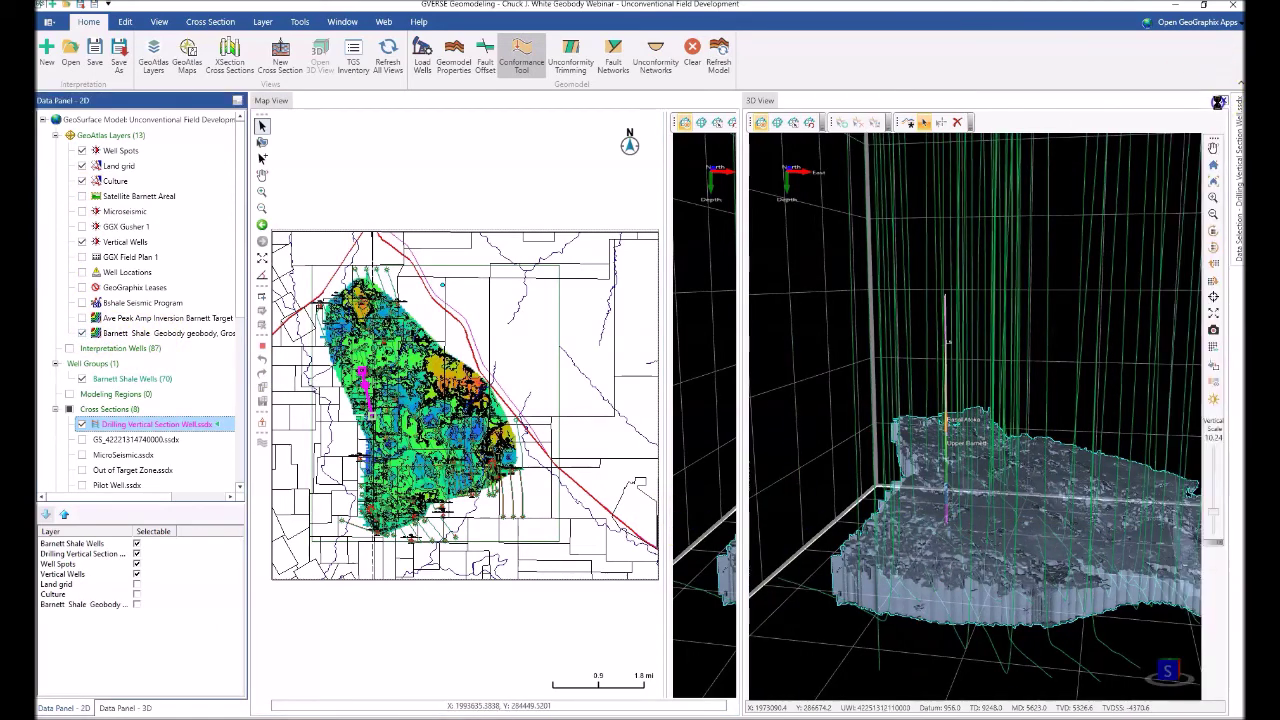